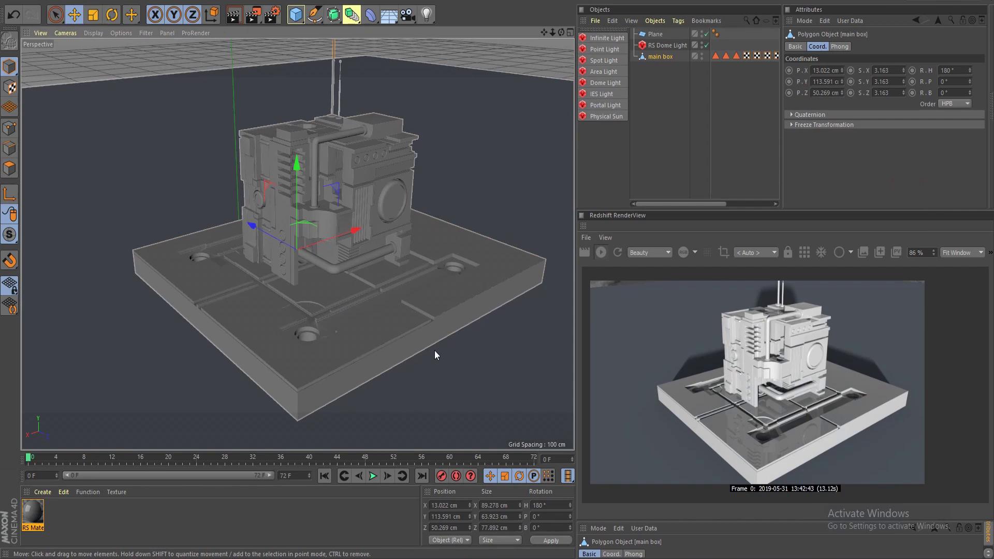
- Orbit and zoom the Perspective camera out so the full box and its base are framed
left_click_drag(434, 350, 349, 274, "alt")
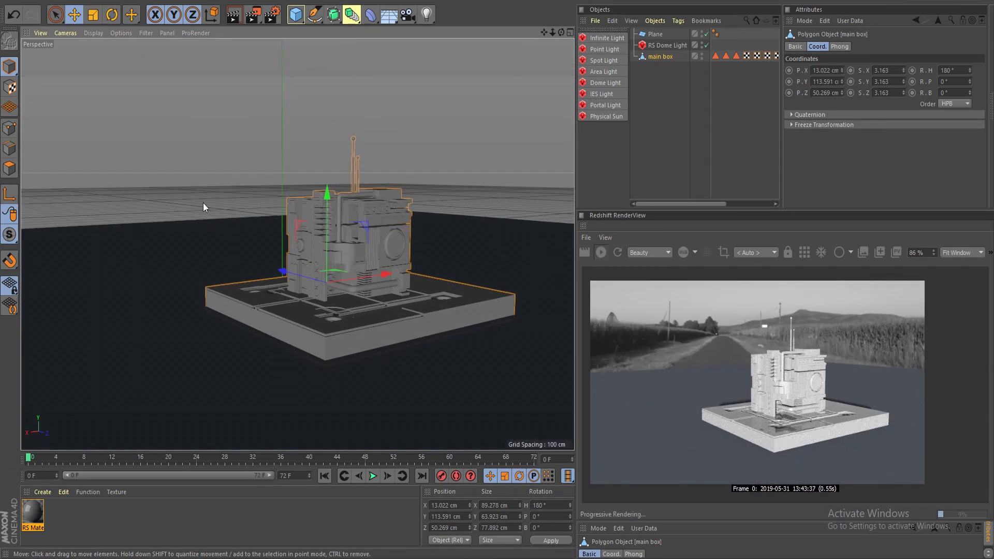
- Select the Plane and box objects and lower the view angle onto the box and base
left_click(203, 205)
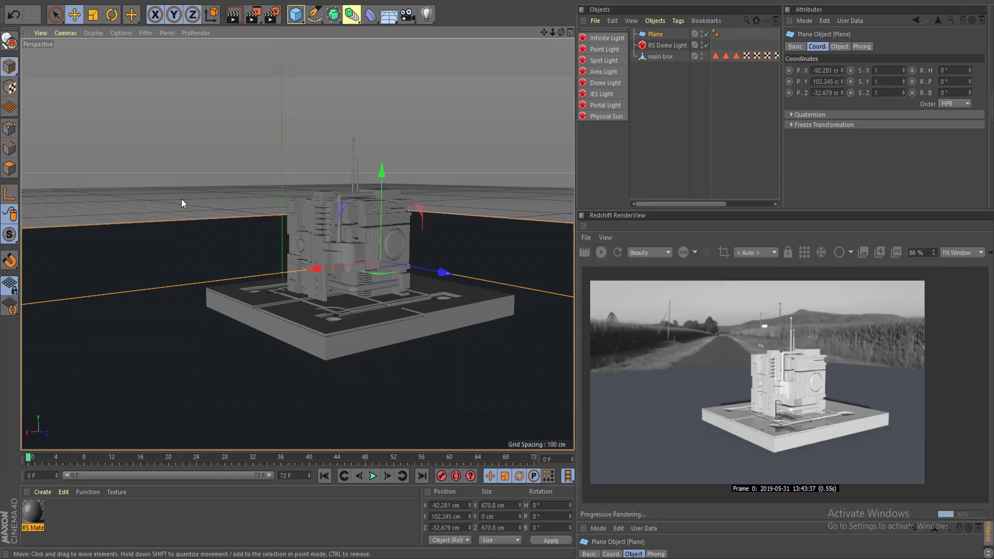
left_click(335, 330)
scroll(351, 324, "up", 5)
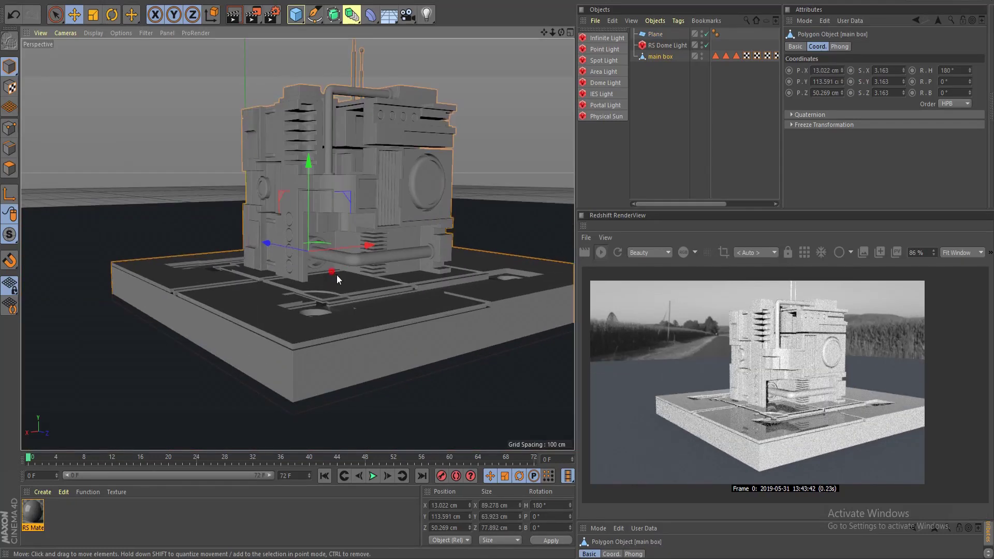
left_click_drag(337, 275, 313, 288, "alt")
scroll(310, 290, "up", 5)
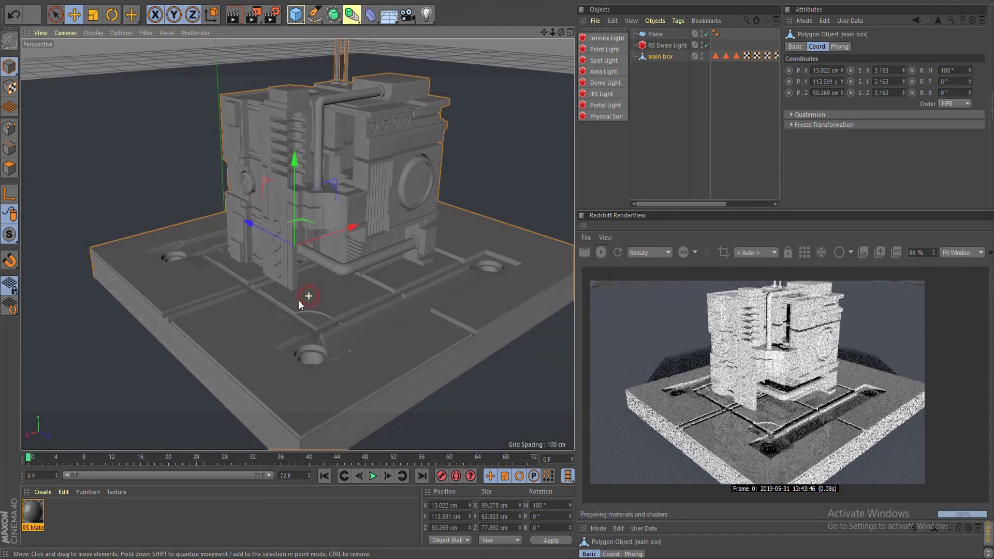
scroll(299, 299, "down", 4)
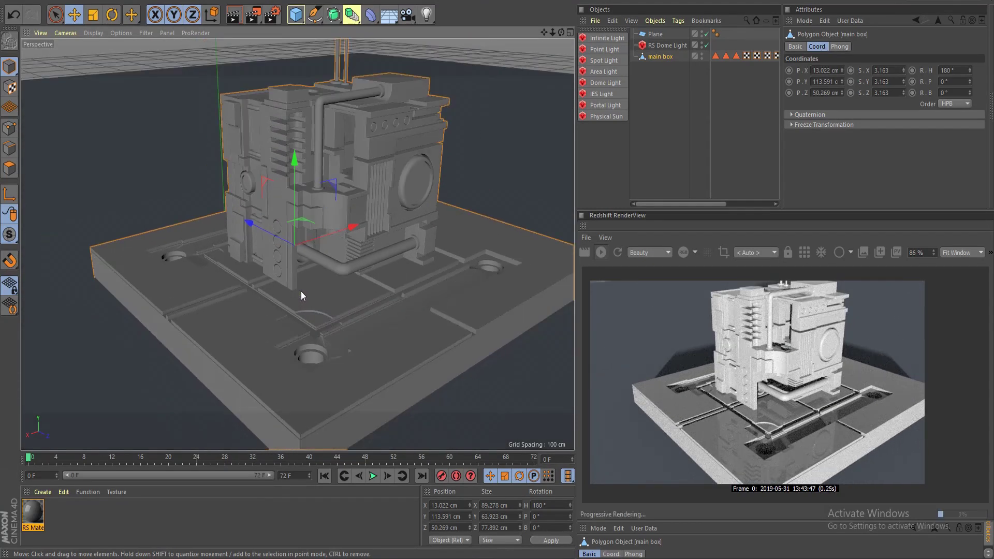
middle_click_drag(301, 291, 283, 304, "alt")
left_click_drag(284, 304, 337, 294, "alt")
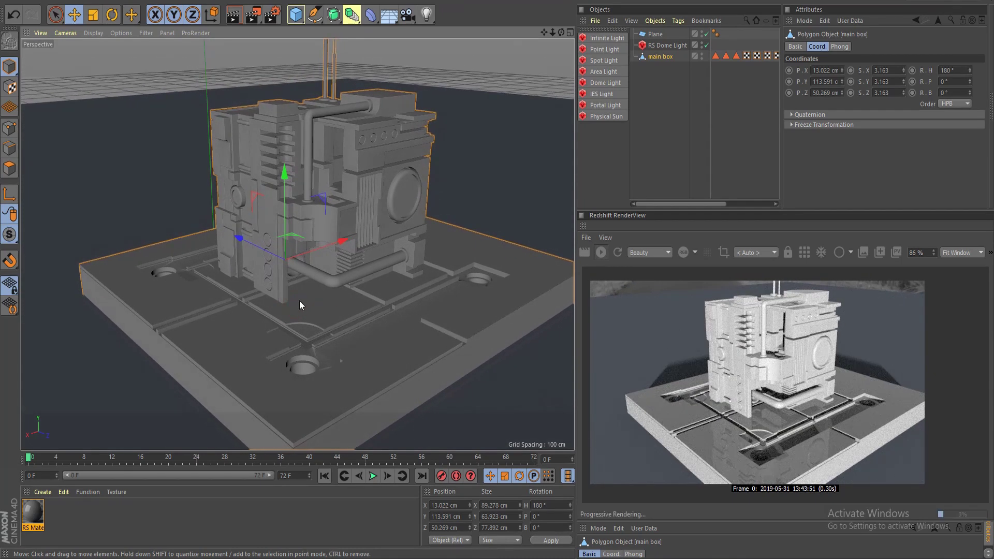
- Delete the unwanted '?' texture tag in the Object Manager
left_click_drag(693, 204, 657, 206)
left_click(765, 55)
key("Delete")
- Open the RS Material's Shader Graph in a wider pane and move the RS Material and Output nodes apart
left_click(31, 515)
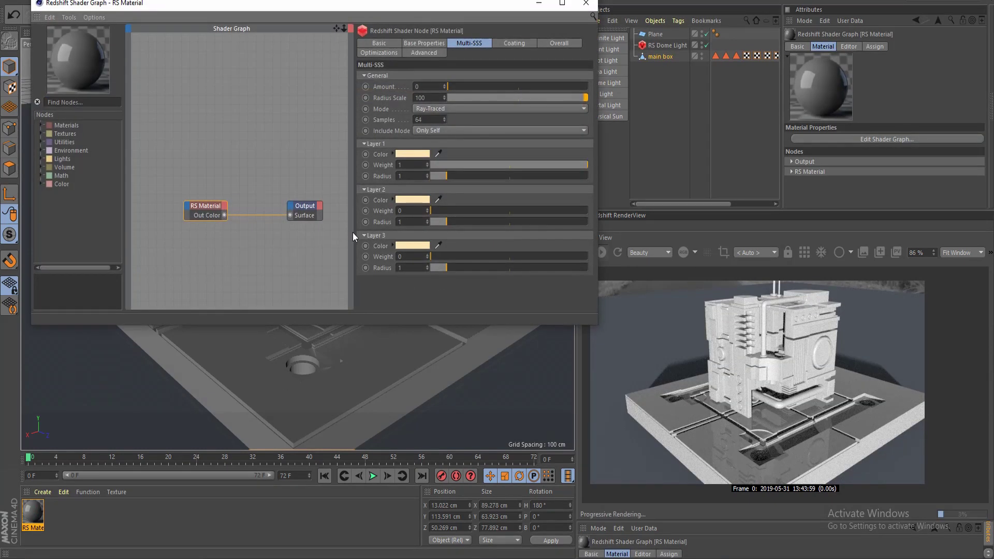
left_click_drag(356, 232, 421, 232)
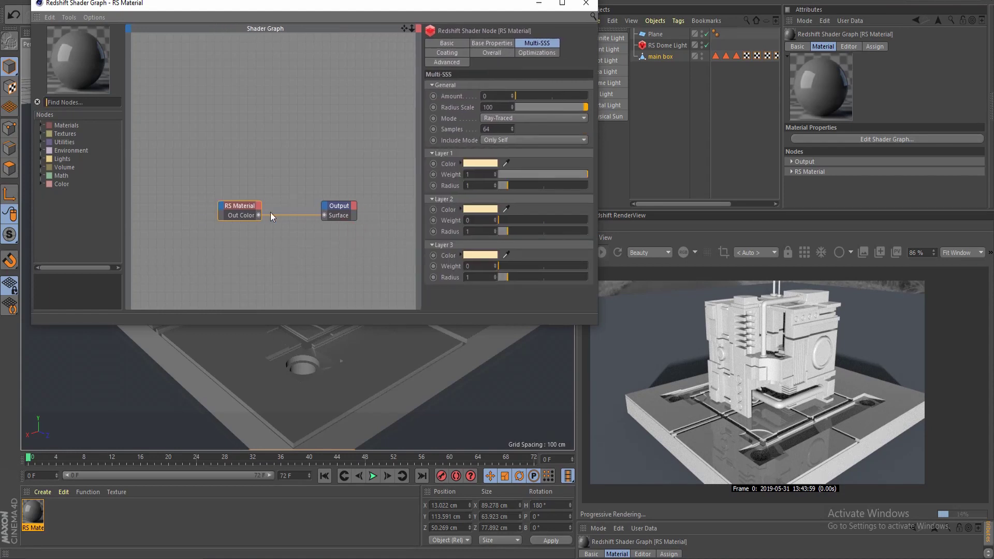
left_click(254, 209)
left_click_drag(255, 211, 249, 179)
left_click_drag(341, 204, 363, 197)
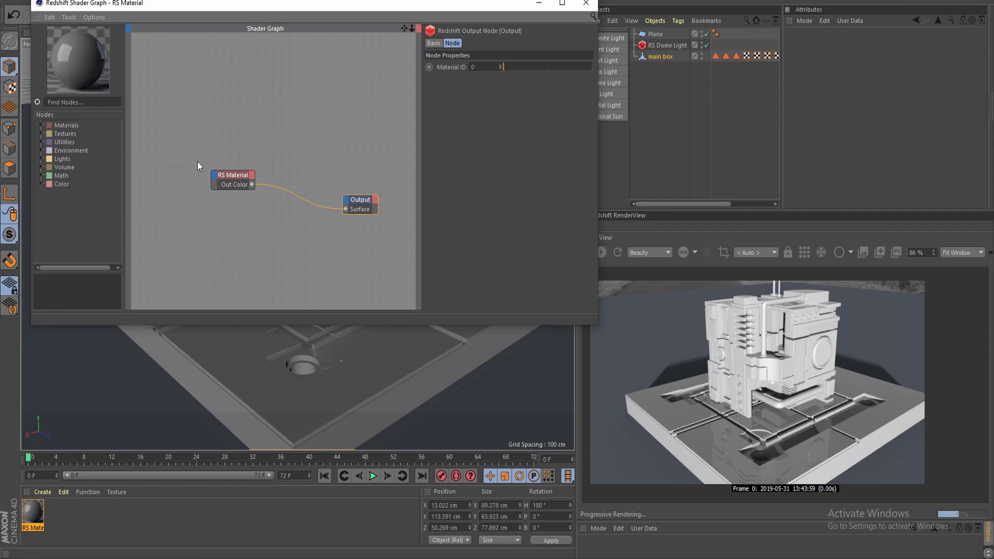
left_click(74, 102)
- Add an RS AO node from an 'ao' search and wire it straight into the Output's Surface
type("ao")
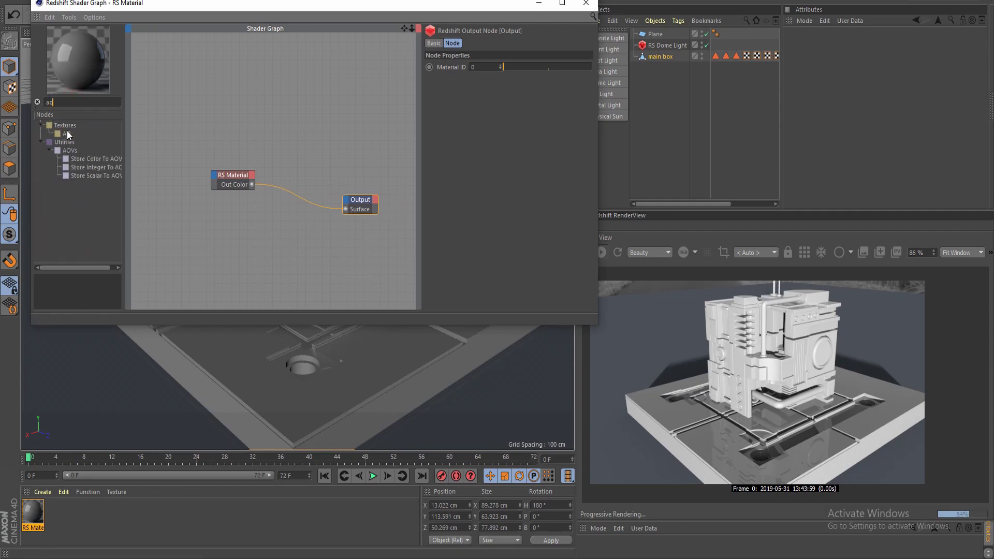
left_click_drag(67, 133, 210, 116)
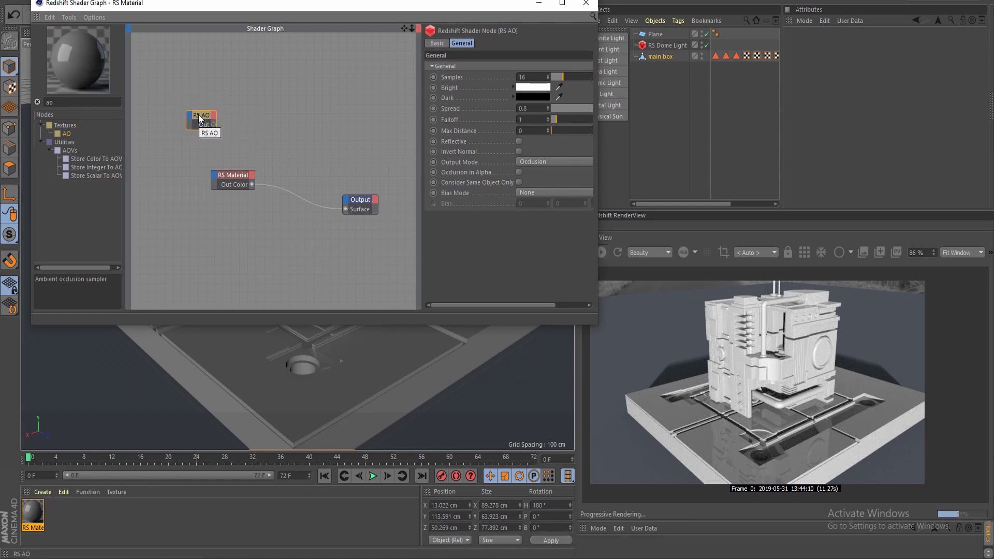
left_click_drag(201, 118, 207, 120)
left_click_drag(234, 178, 266, 182)
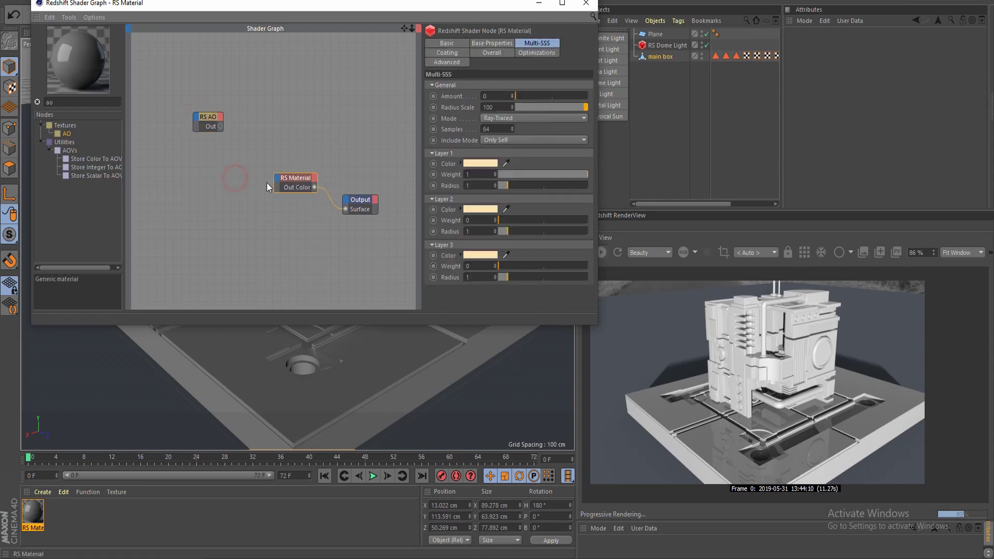
left_click(216, 123)
key("o")
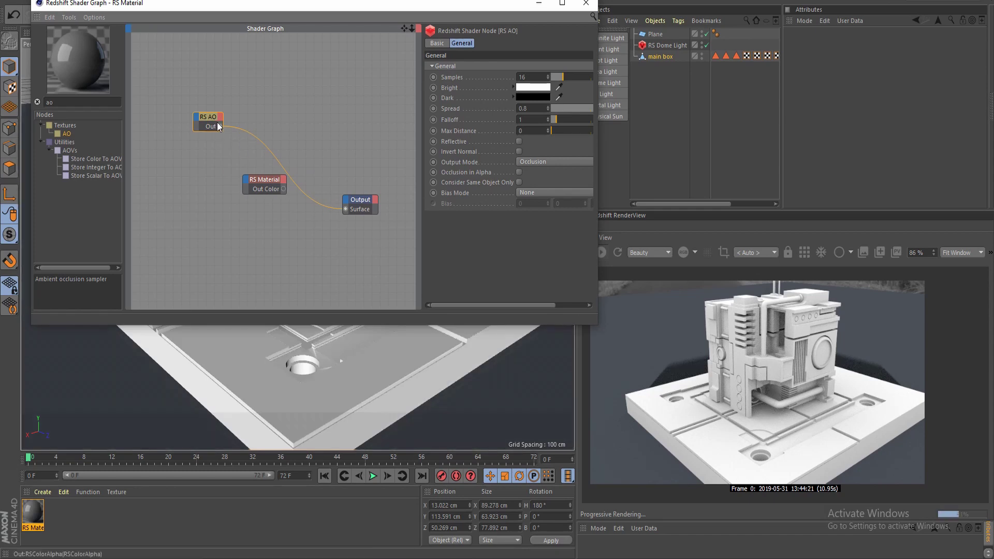
mouse_move(207, 116)
left_mouse_down()
mouse_move(254, 108)
mouse_move(200, 123)
left_mouse_up()
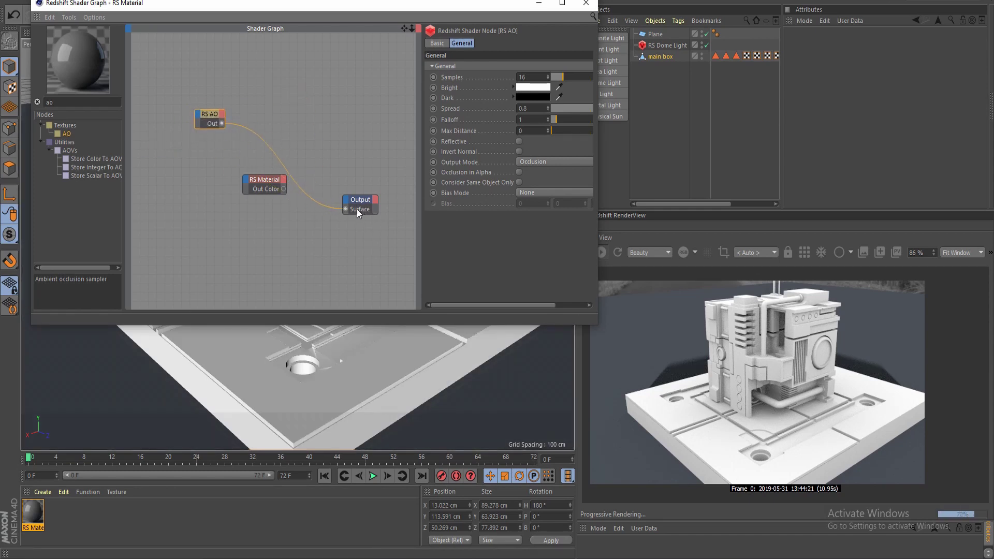
mouse_move(356, 209)
left_mouse_down()
mouse_move(357, 197)
mouse_move(352, 212)
left_mouse_up()
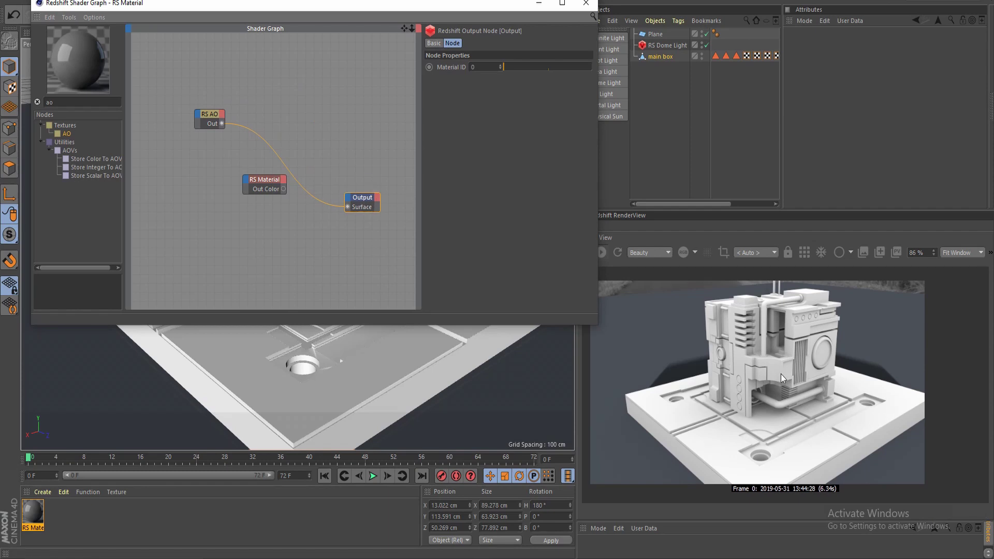
- Enable Reflective on the RS AO node and set its Max Distance to 100
left_click(215, 117)
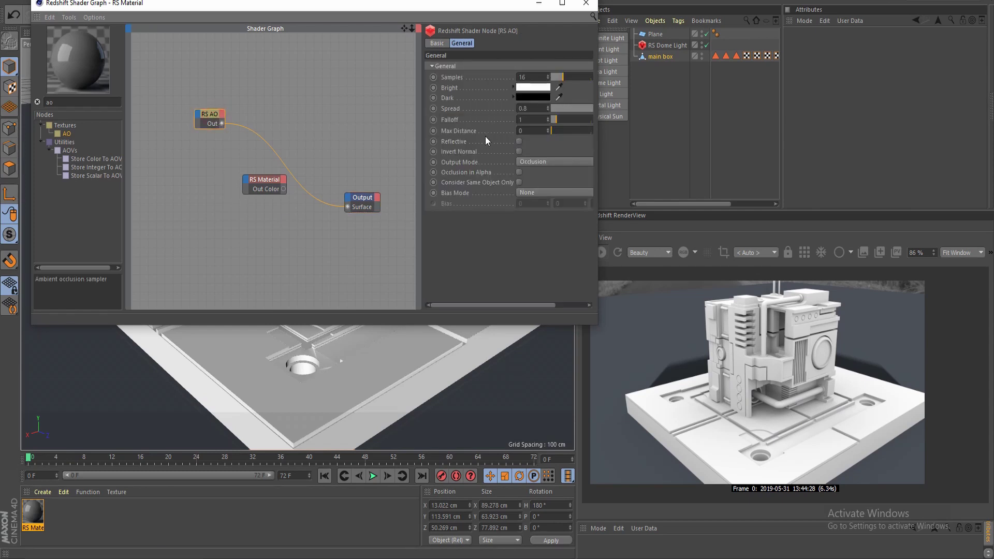
left_click(518, 140)
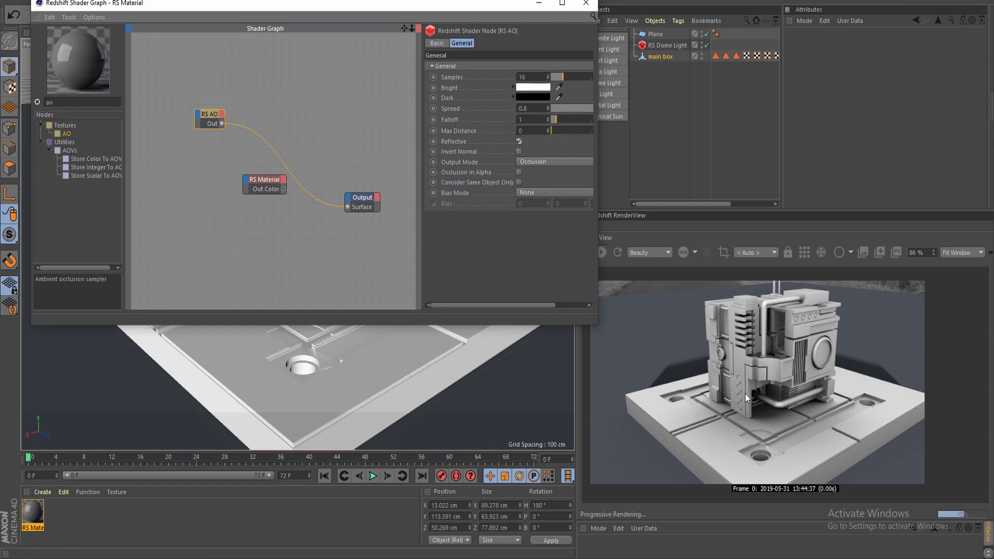
left_click_drag(419, 132, 366, 134)
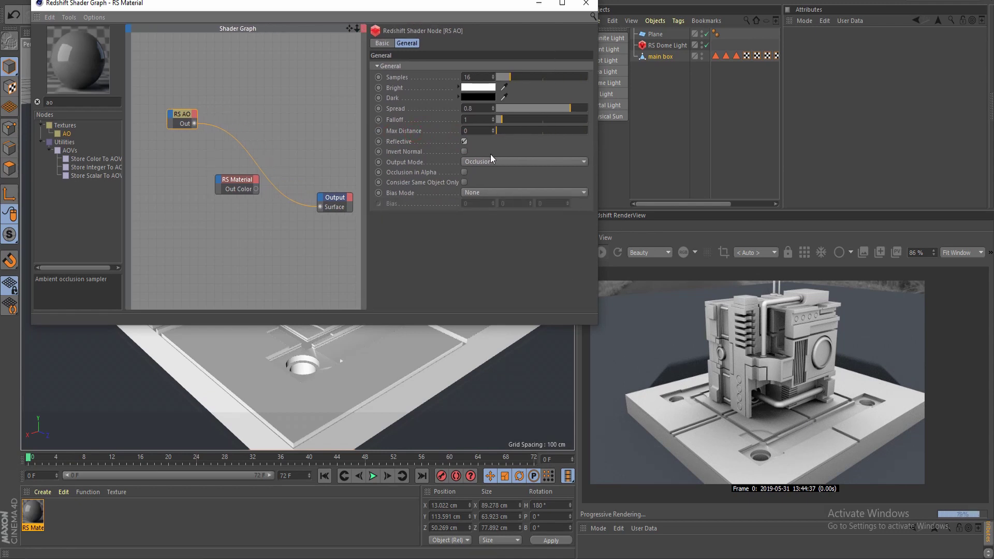
left_click_drag(477, 131, 394, 129)
type("100")
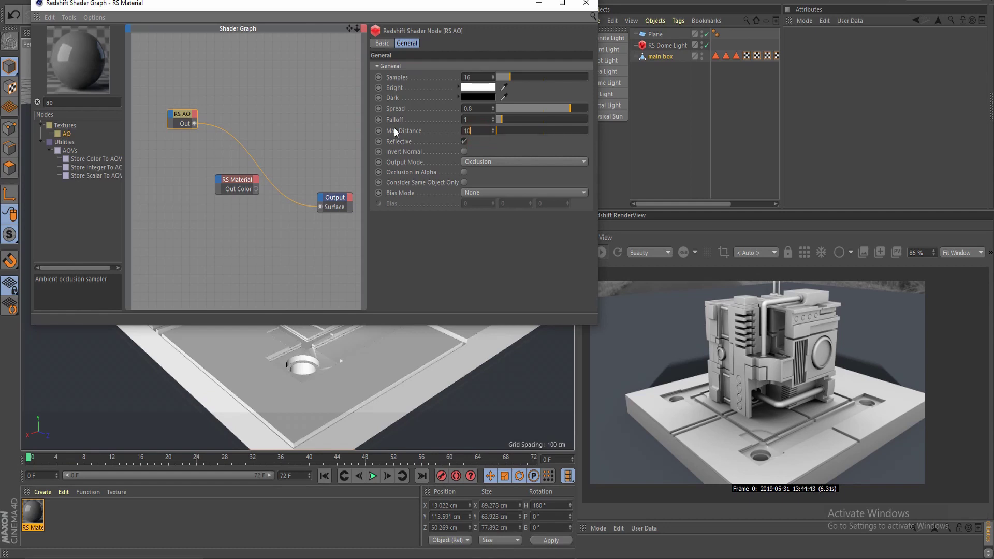
key("Return")
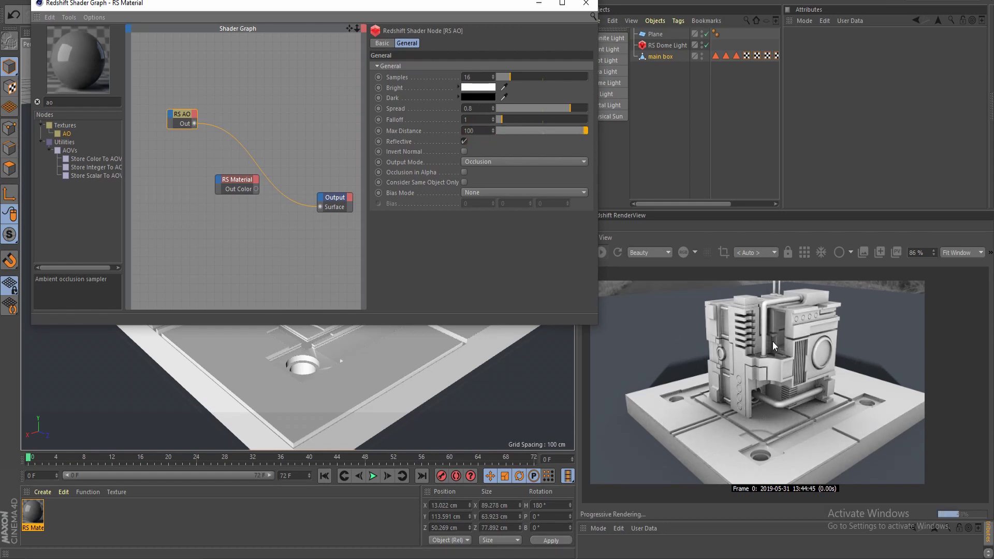
left_click_drag(188, 120, 197, 142)
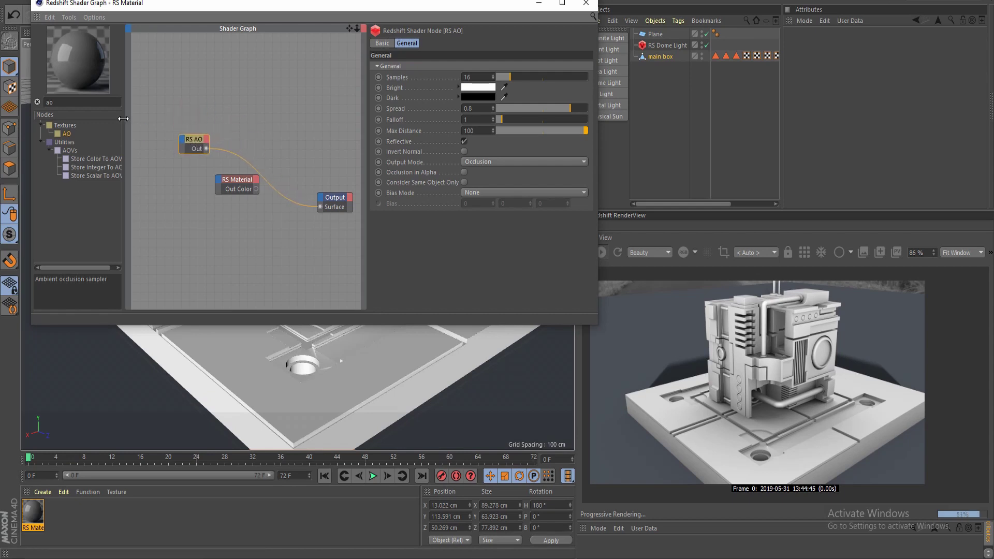
left_click(86, 102)
key("Return")
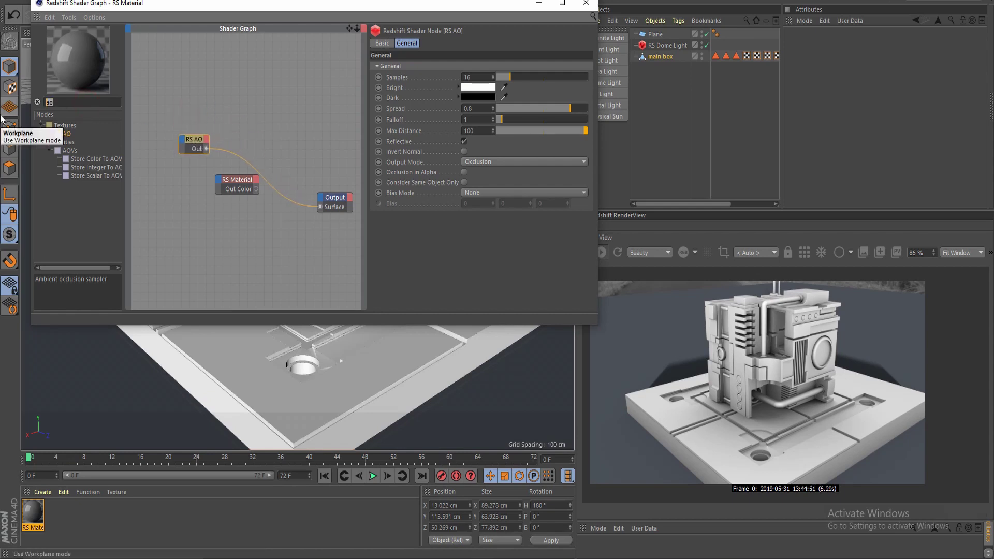
- Add an RS Color Composite node from a 'com' search and feed RS AO's Out into it
type("com")
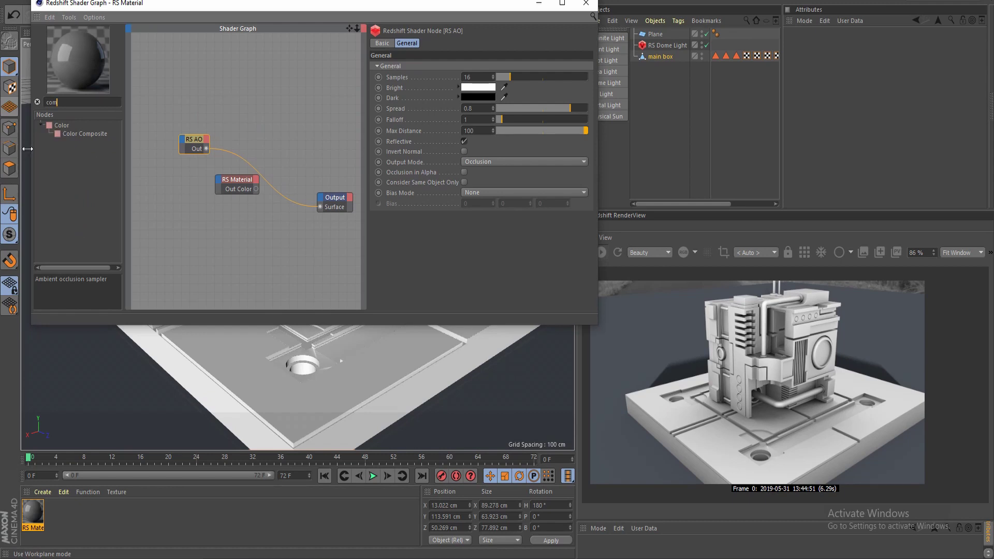
left_click_drag(76, 134, 274, 145)
left_click_drag(192, 138, 241, 142)
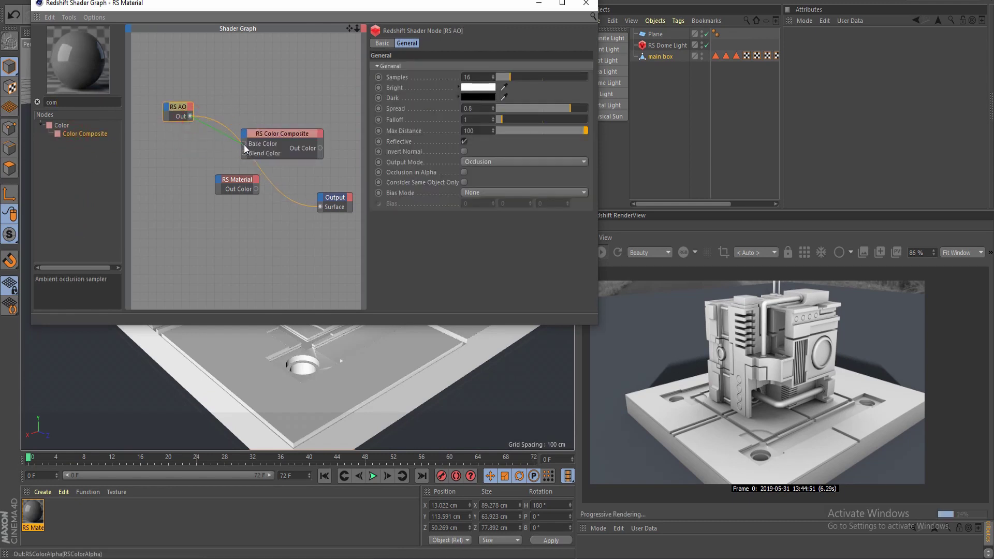
left_click_drag(190, 116, 244, 153)
- Connect the Color Composite's Out Color to RS Material's Diffuse Color and tidy the node layout
left_click_drag(308, 162, 222, 182)
mouse_move(290, 185)
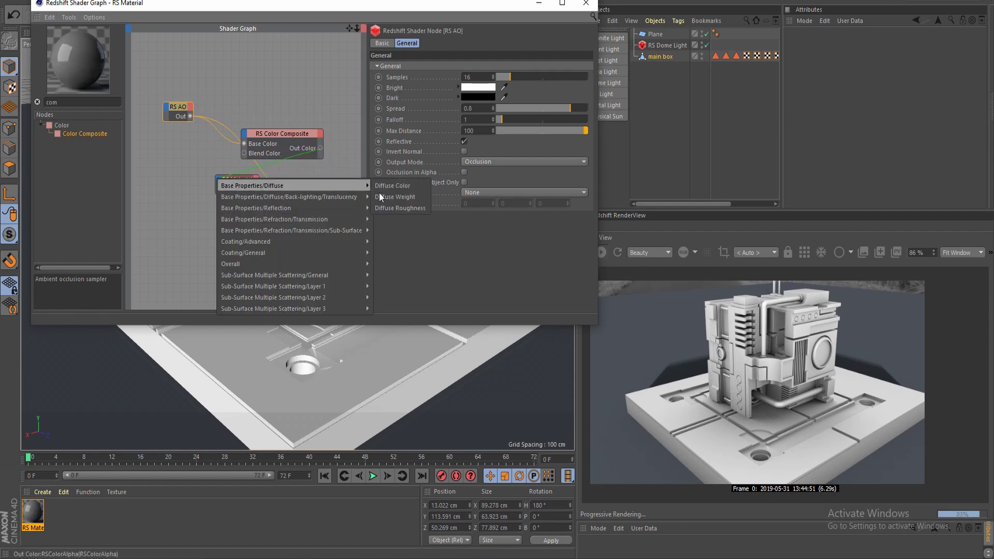
left_click(409, 186)
left_click(274, 184)
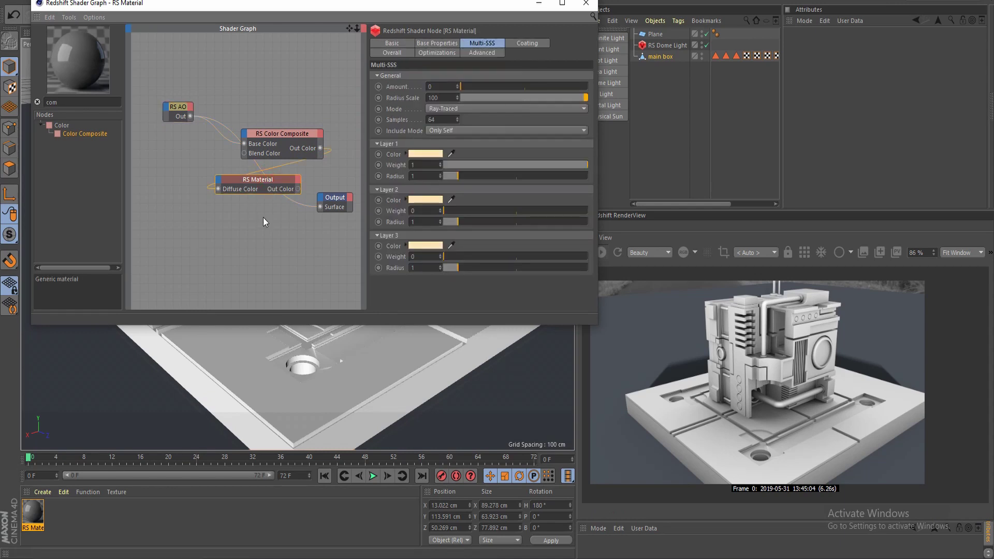
scroll(265, 217, "down", 5)
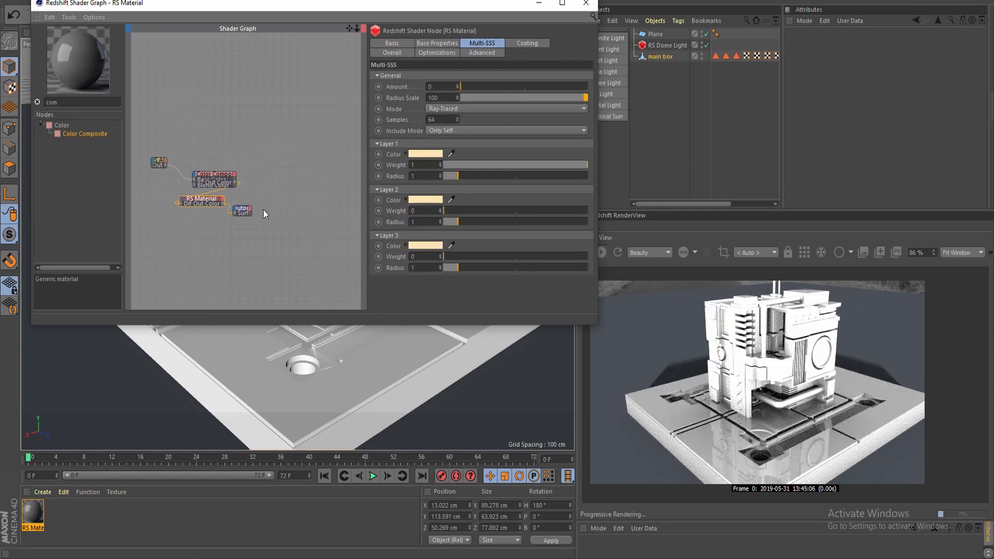
left_click_drag(242, 210, 296, 223)
left_click(193, 202)
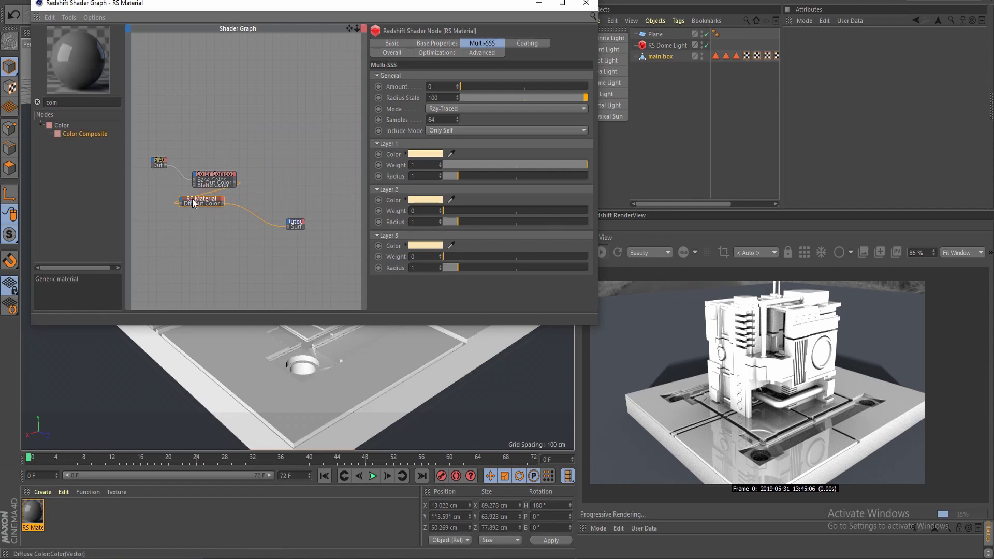
left_click_drag(201, 201, 257, 207)
scroll(188, 205, "up", 4)
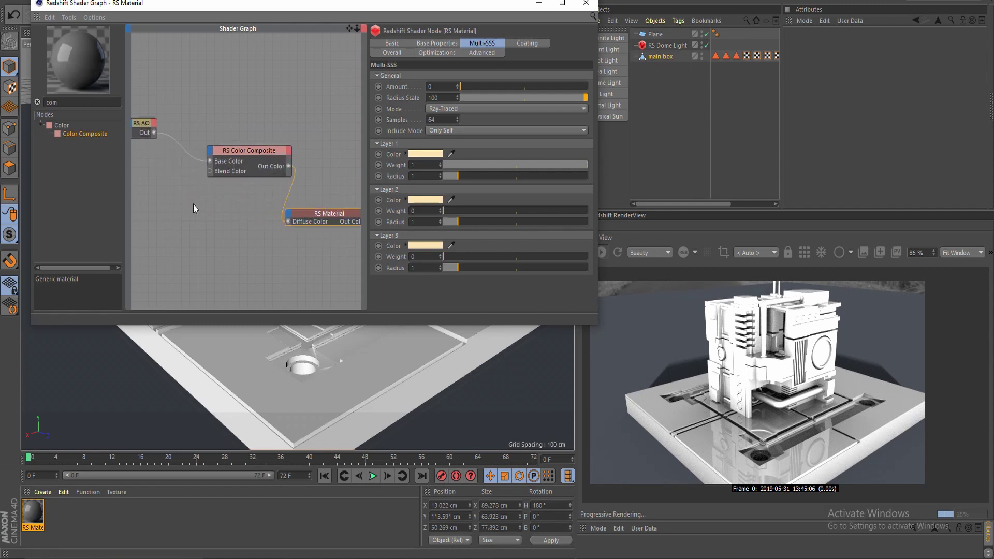
left_click(191, 153)
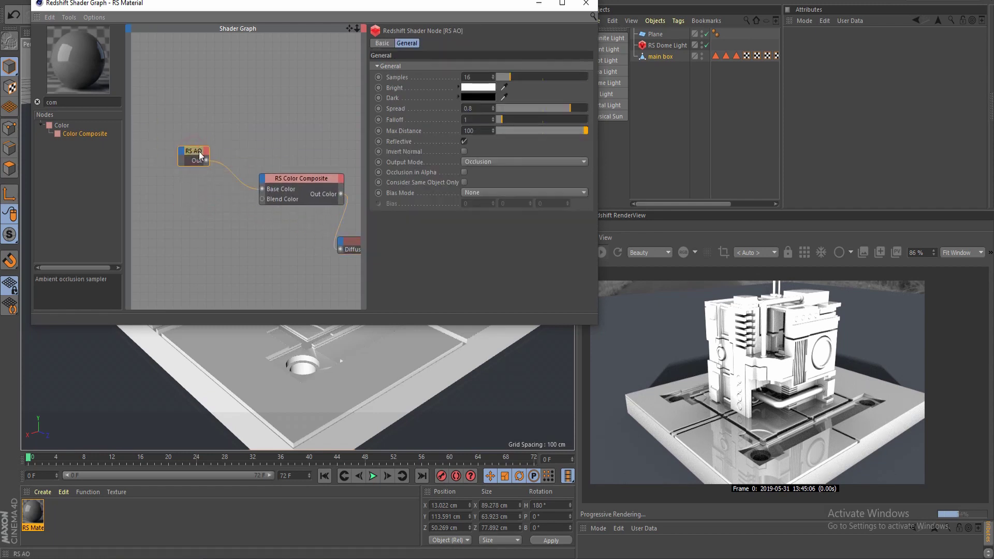
- Give the Color Composite a cyan Blend Color (H 183°, S/V 100%) and Multiply composite mode
left_click(300, 181)
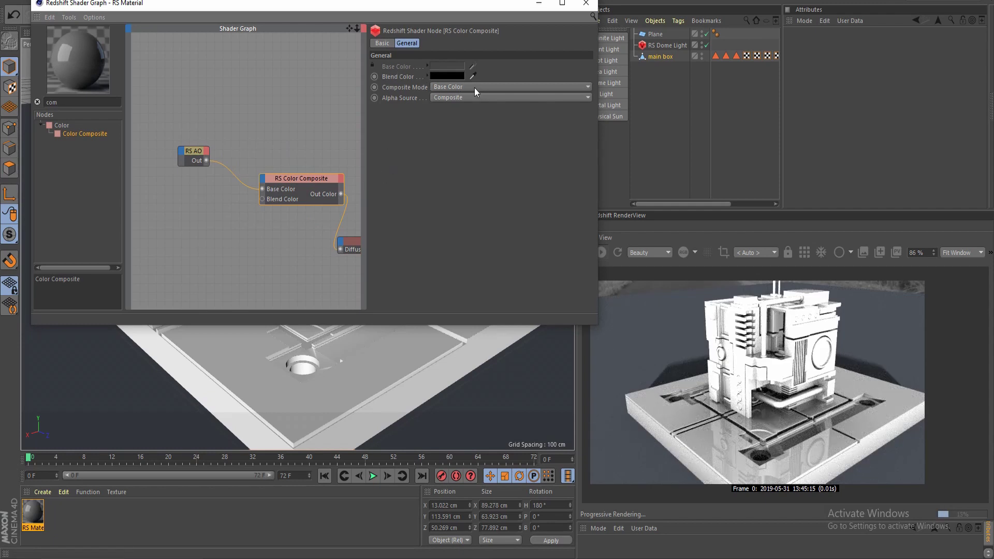
left_click(448, 77)
mouse_move(477, 69)
left_mouse_down()
mouse_move(503, 74)
mouse_move(421, 70)
mouse_move(475, 68)
mouse_move(553, 101)
left_mouse_up()
left_click(445, 125)
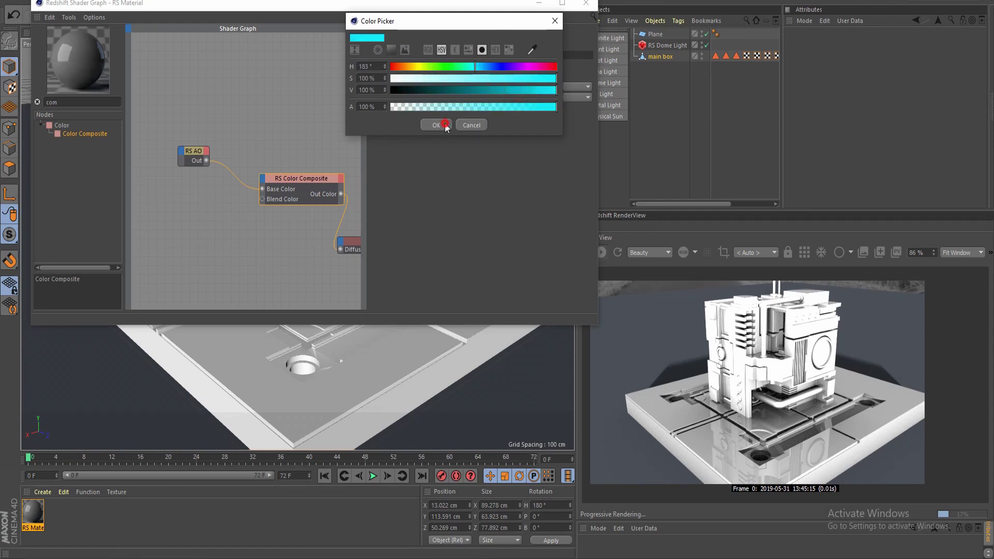
left_click(471, 87)
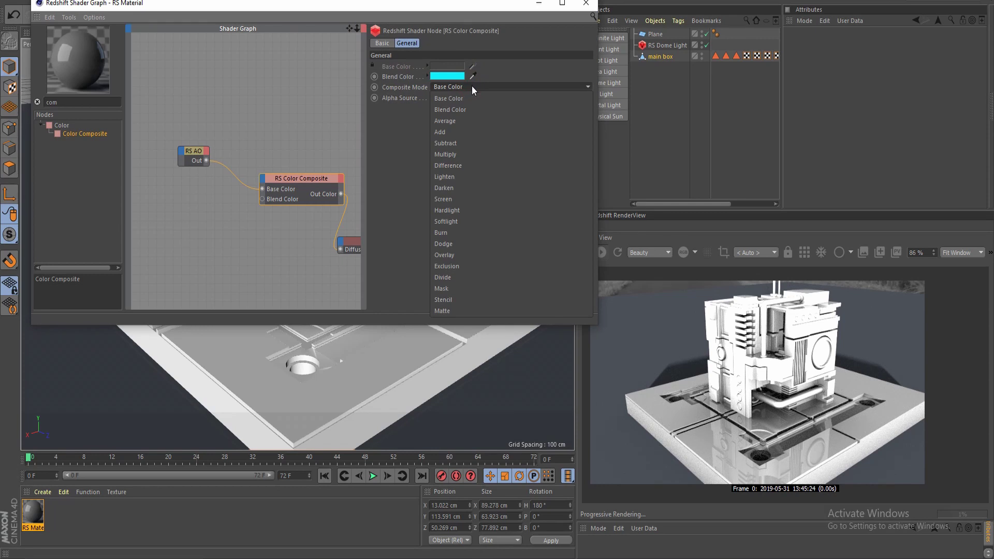
left_click(469, 154)
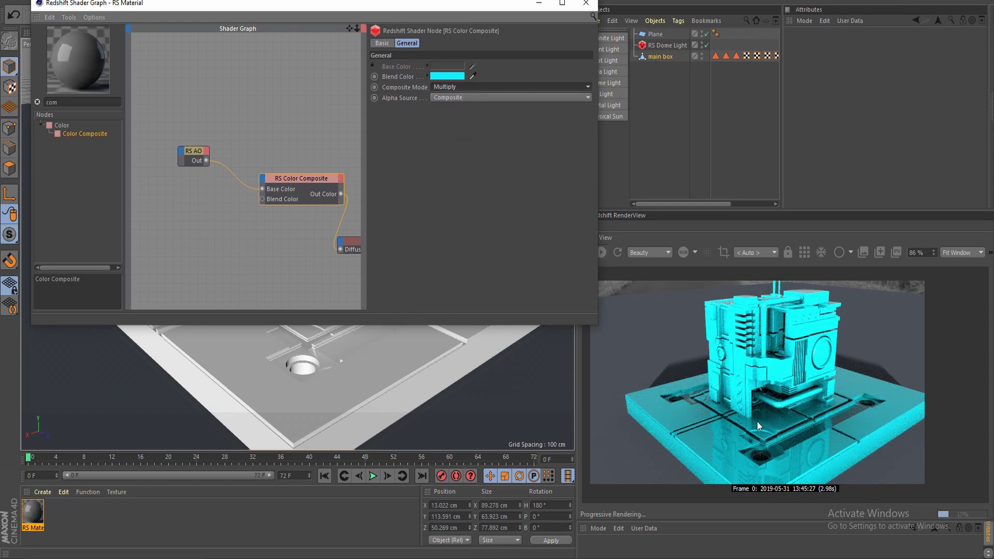
left_click_drag(197, 152, 172, 120)
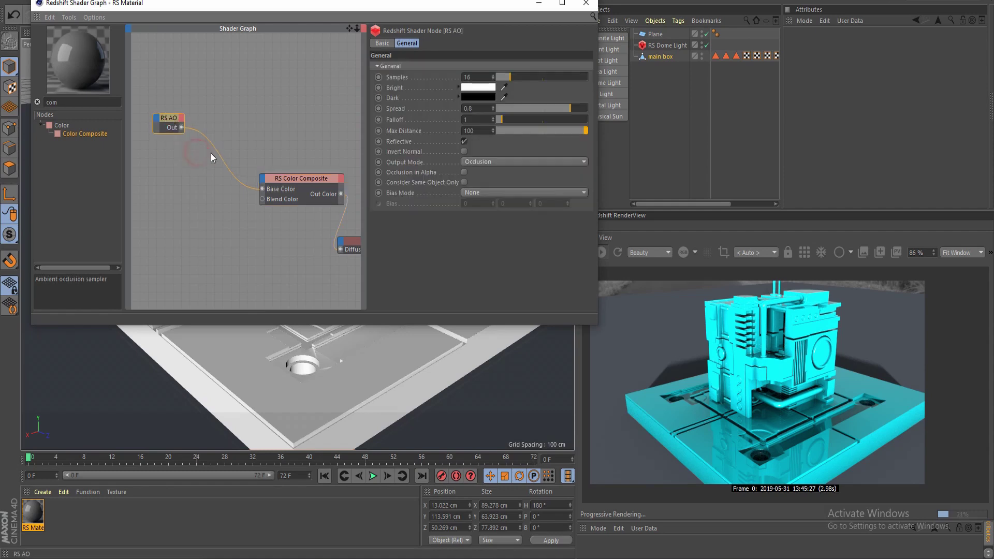
left_click_drag(304, 182, 249, 158)
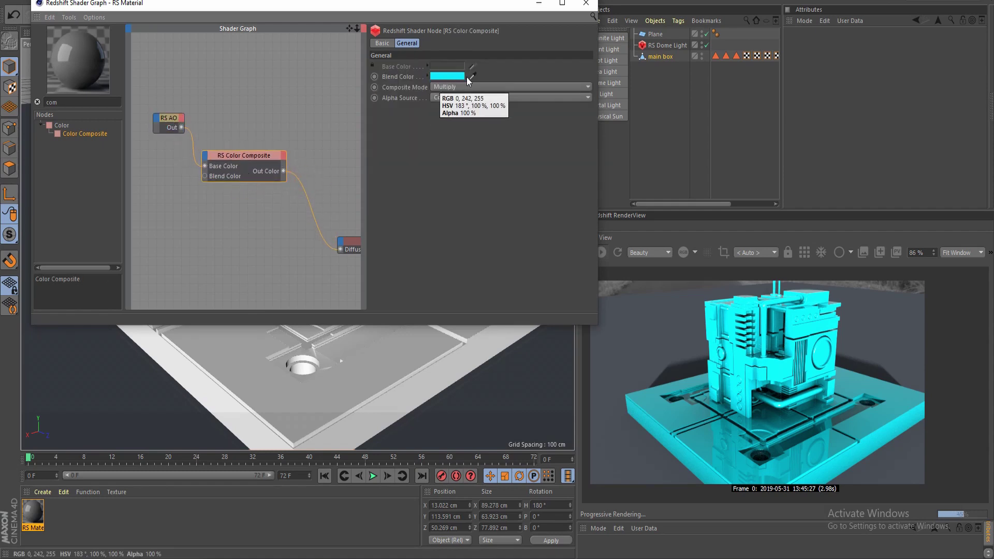
- Delete the wire from Color Composite into RS Material's Diffuse Color
scroll(294, 212, "down", 3)
middle_click_drag(334, 232, 297, 186)
scroll(301, 213, "up", 3)
left_click_drag(298, 187, 288, 169)
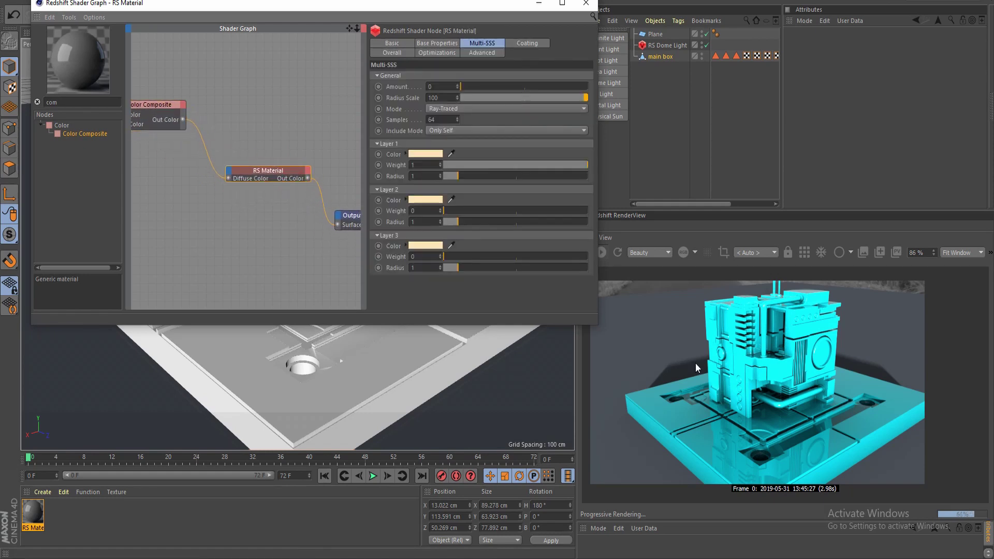
scroll(695, 362, "up", 5)
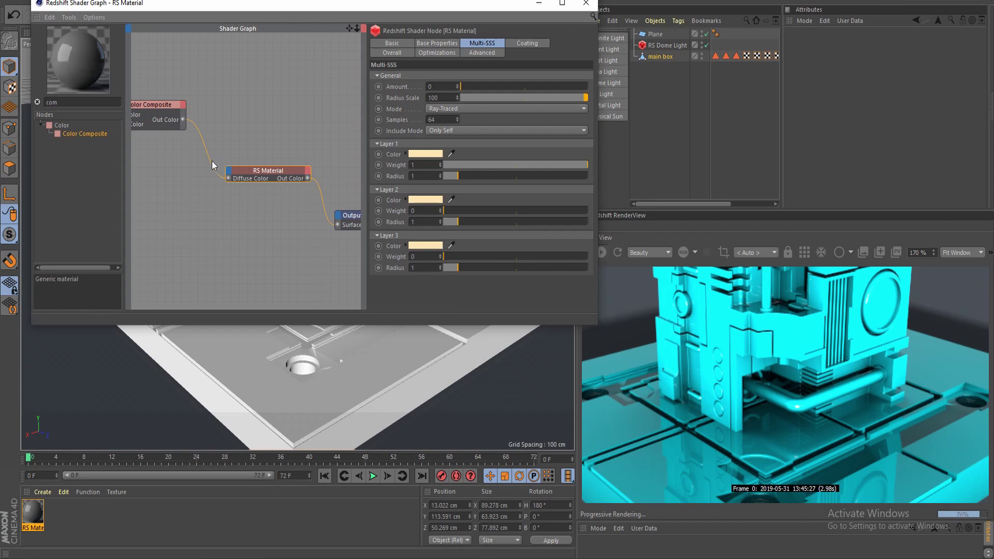
left_click(212, 163)
key("Delete")
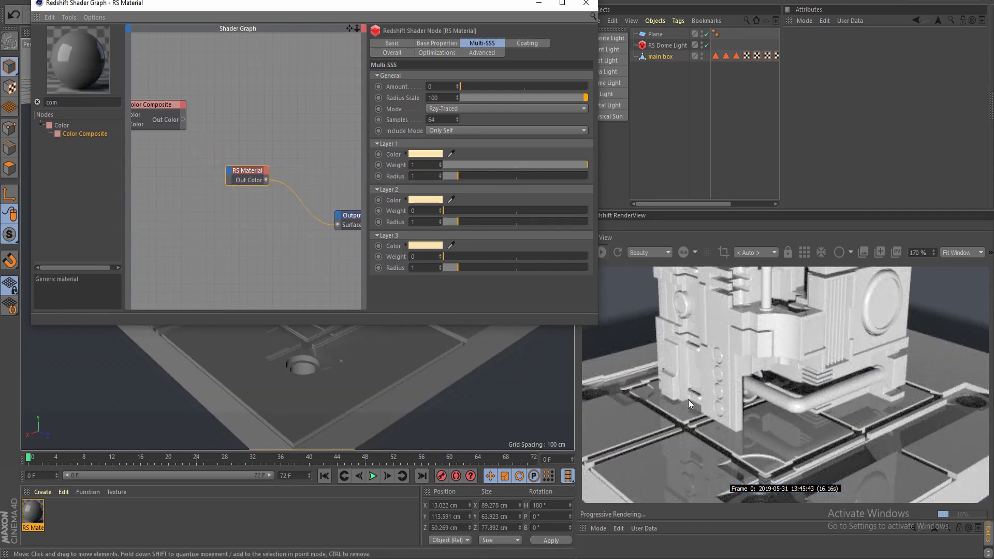
scroll(688, 400, "down", 3)
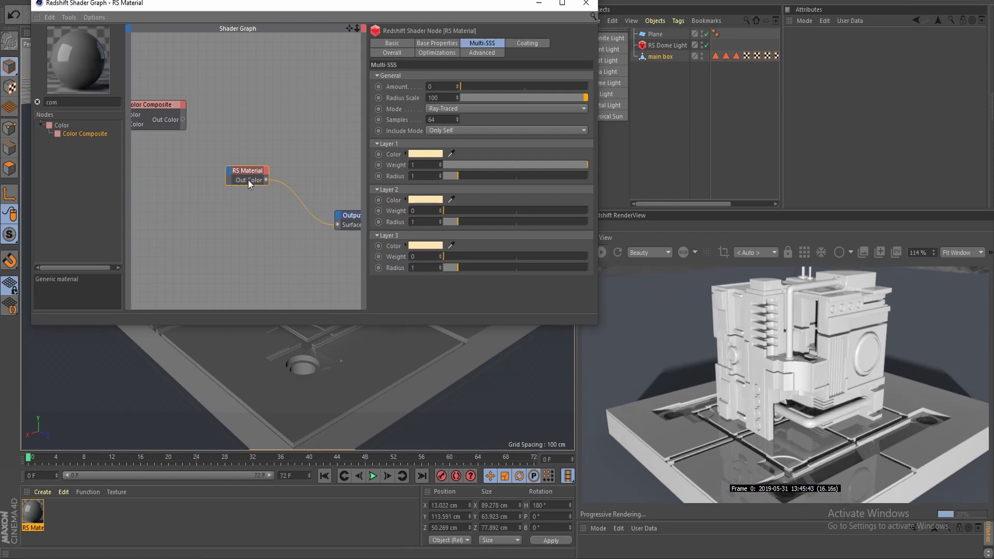
left_click_drag(183, 120, 230, 172)
- Change the Color Composite's Blend Color from cyan to white
left_click(161, 105)
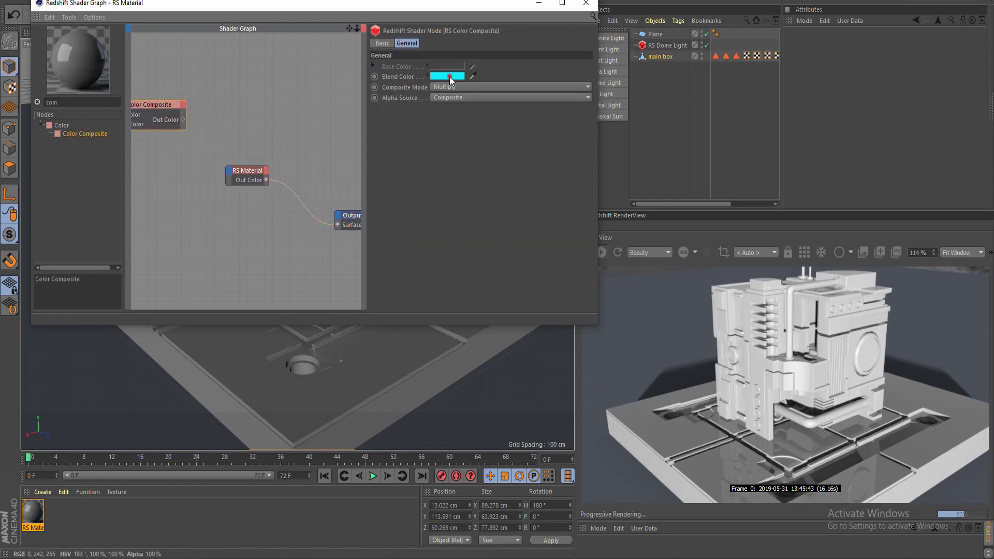
left_click(450, 76)
left_click_drag(468, 79, 384, 78)
left_click(436, 127)
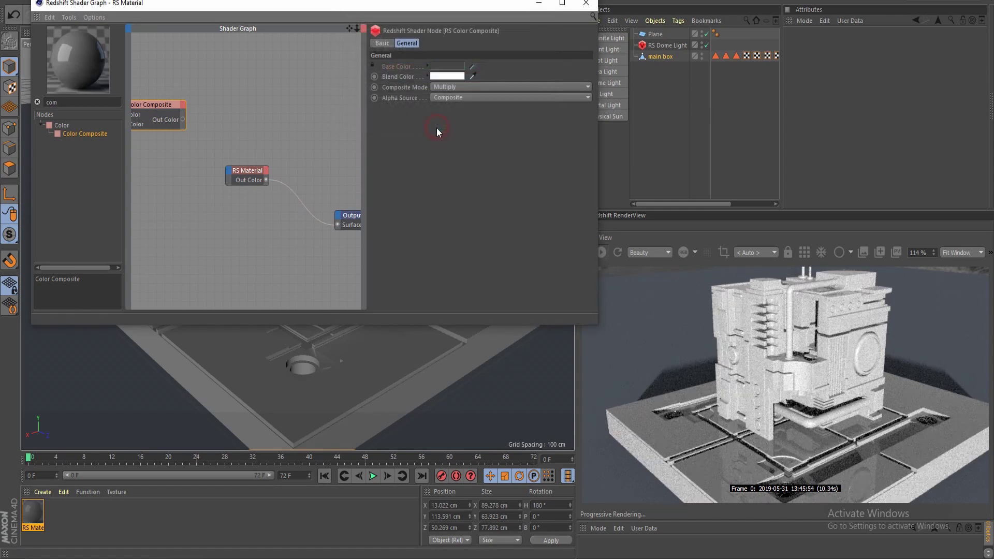
- Reconnect the composite's Out Color to RS Material's Diffuse Color
left_click_drag(184, 119, 229, 172)
mouse_move(294, 181)
left_click(436, 183)
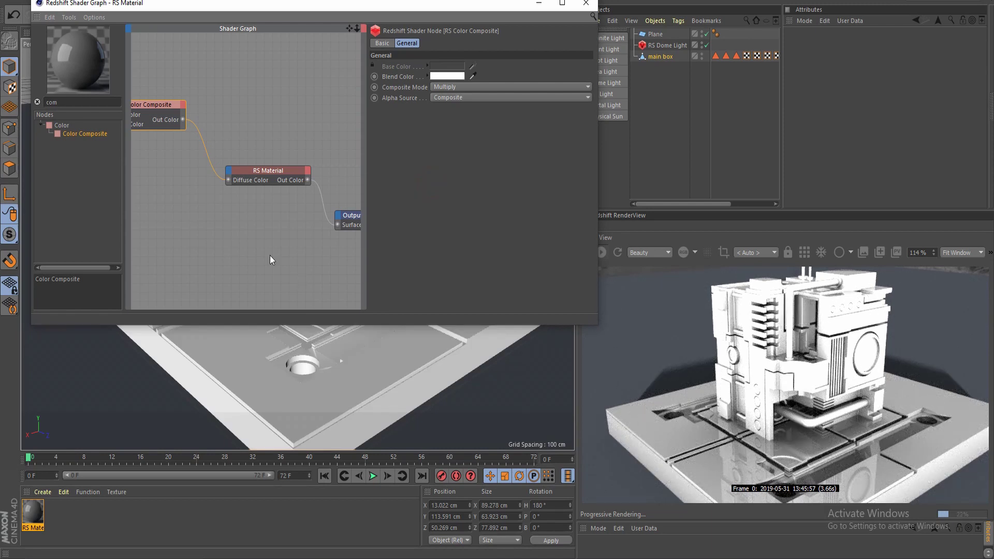
scroll(259, 242, "down", 5)
scroll(159, 195, "up", 5)
- Rearrange the AO and composite nodes, then delete the RS AO and Color Composite nodes
mouse_move(223, 150)
middle_mouse_down()
mouse_move(260, 157)
mouse_move(232, 165)
middle_mouse_up()
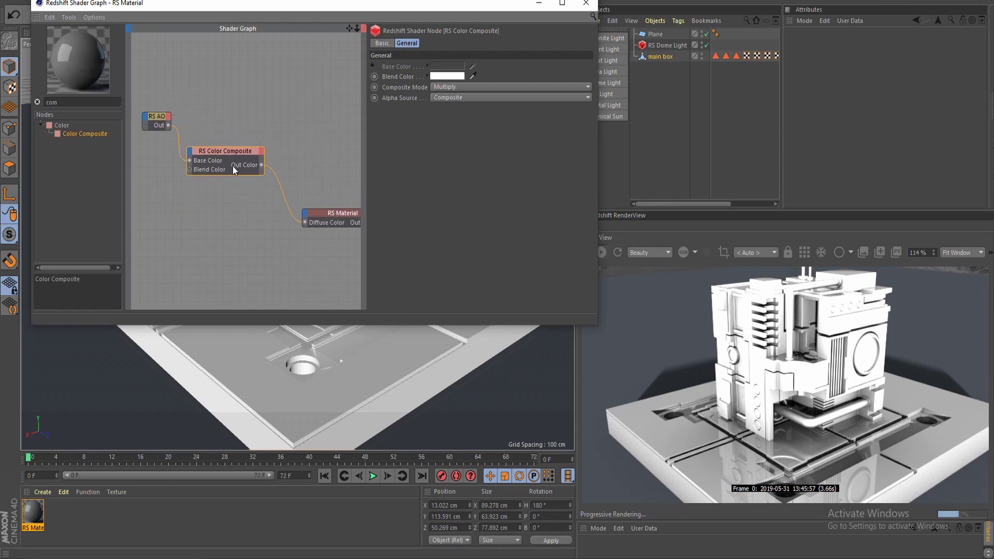
scroll(281, 207, "down", 3)
scroll(275, 203, "up", 1)
left_click_drag(237, 152, 257, 164)
left_click_drag(187, 131, 196, 135)
middle_click_drag(225, 169, 196, 149)
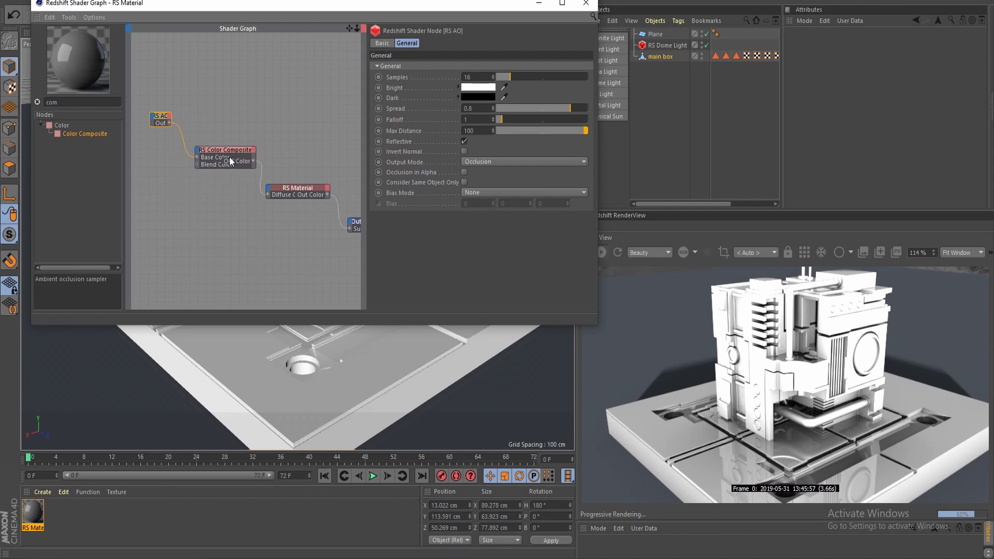
left_click(229, 152)
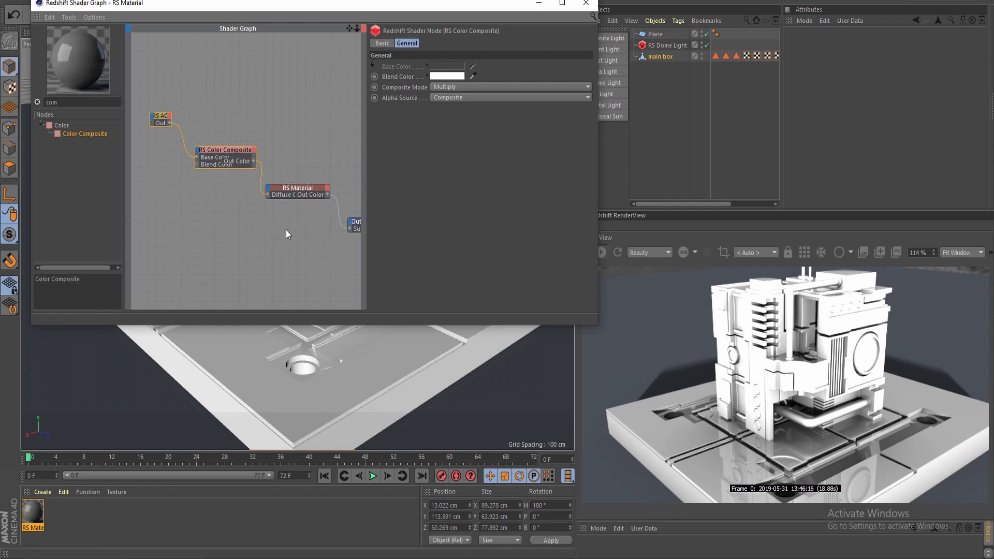
key("Delete")
- Add an RS Curvature node from a 'curr' search and preview it as the surface output
left_click_drag(290, 189, 220, 163)
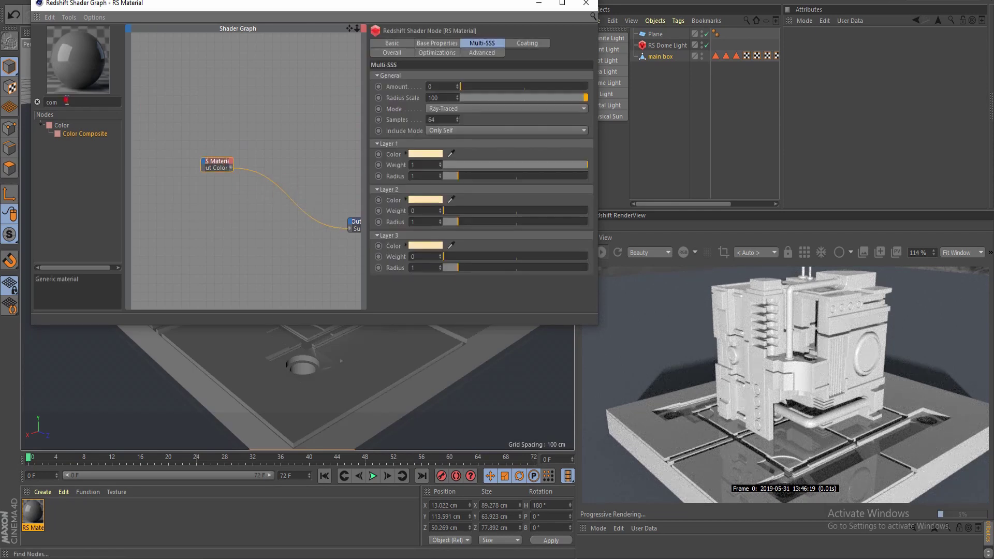
left_click_drag(67, 101, 20, 102)
type("curr")
left_click_drag(75, 134, 239, 220)
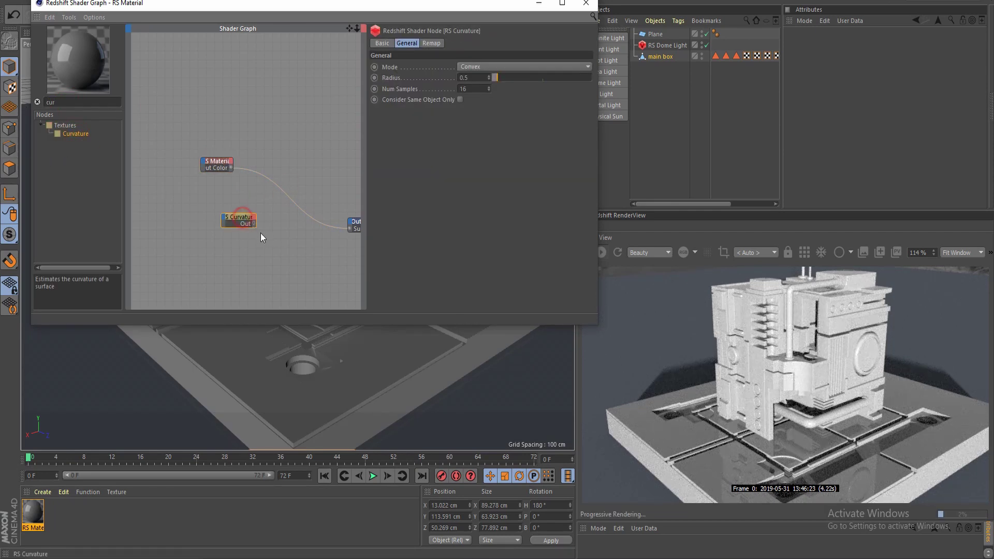
key("o")
middle_click_drag(288, 232, 237, 220)
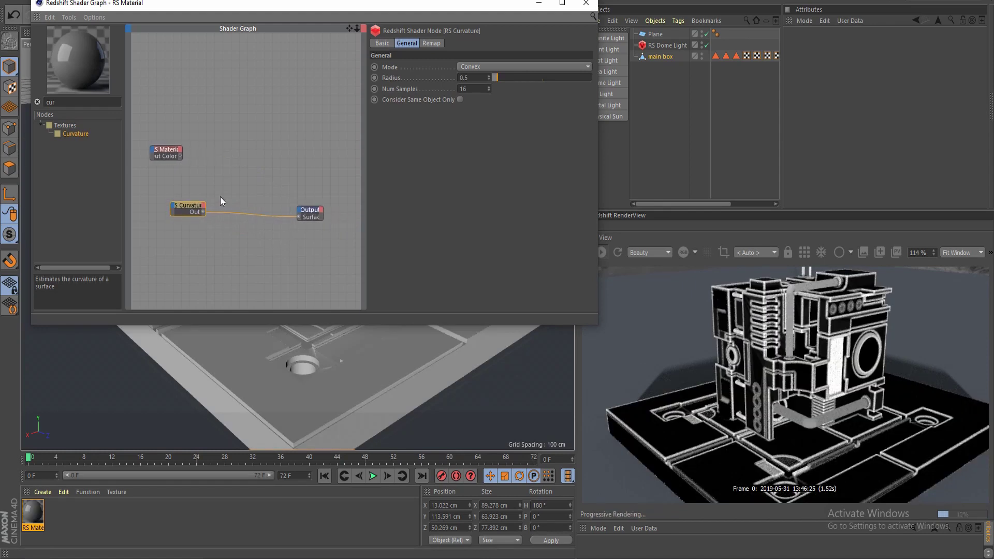
left_click_drag(190, 203, 219, 203)
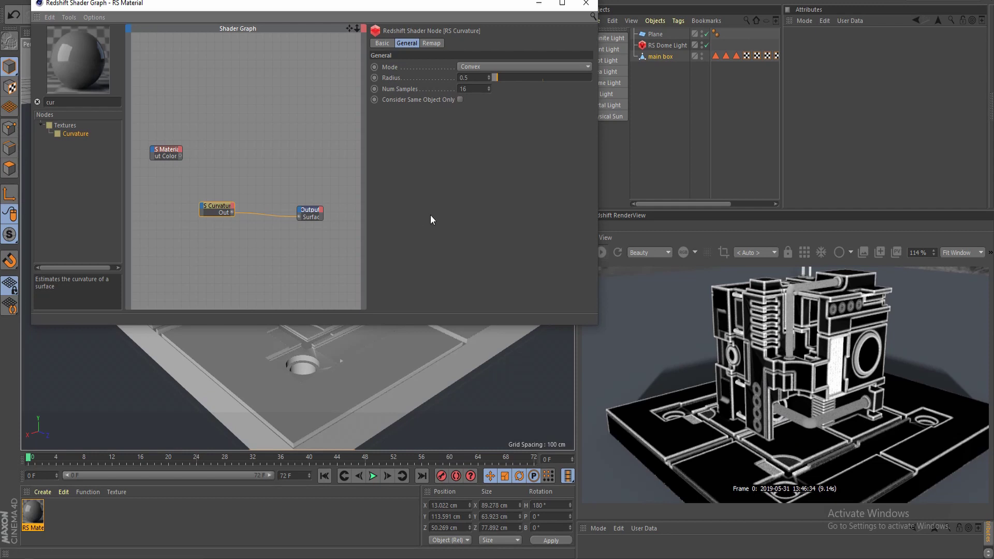
- Set the Curvature mode to Convex and reduce its Radius to 0.38
left_click(467, 67)
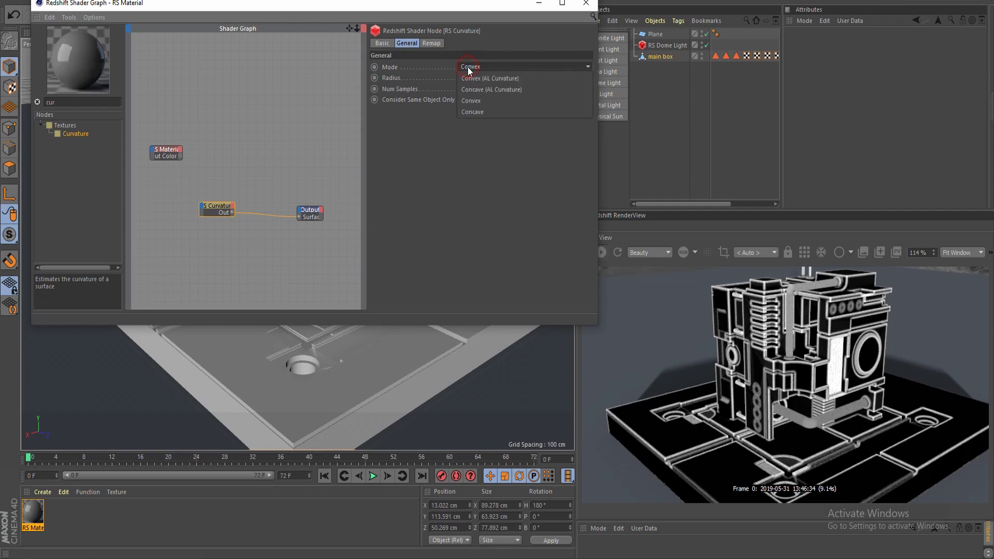
left_click(493, 113)
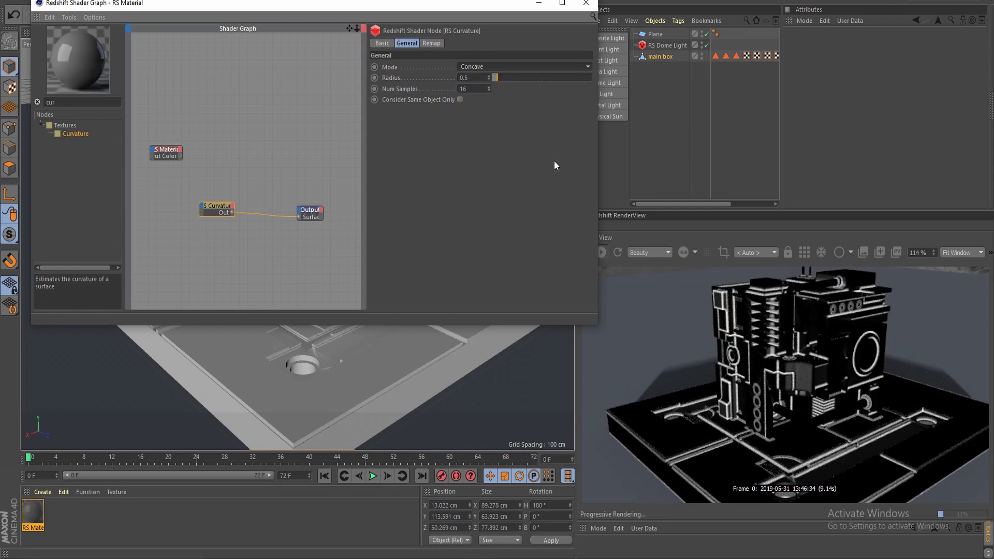
left_click(493, 69)
left_click(493, 100)
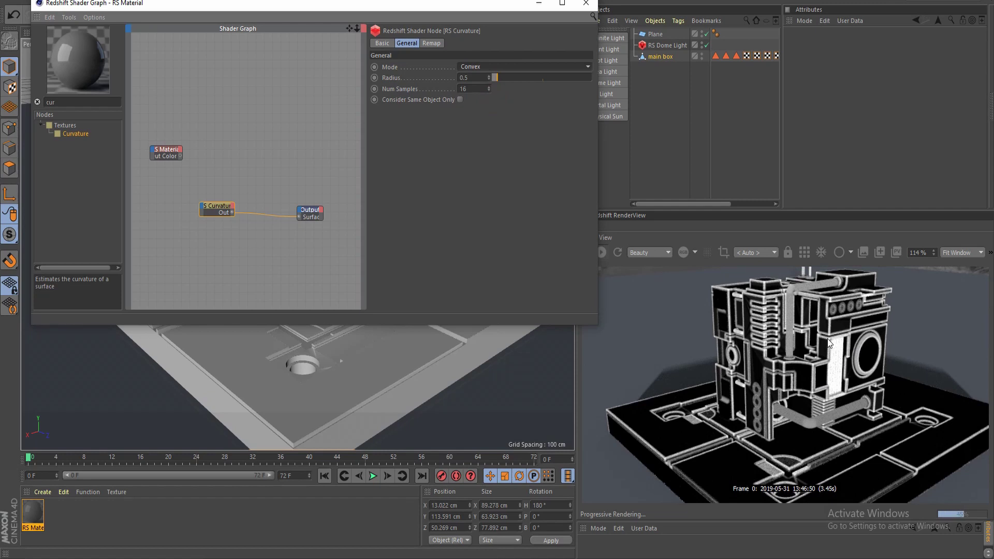
left_click_drag(496, 77, 492, 77)
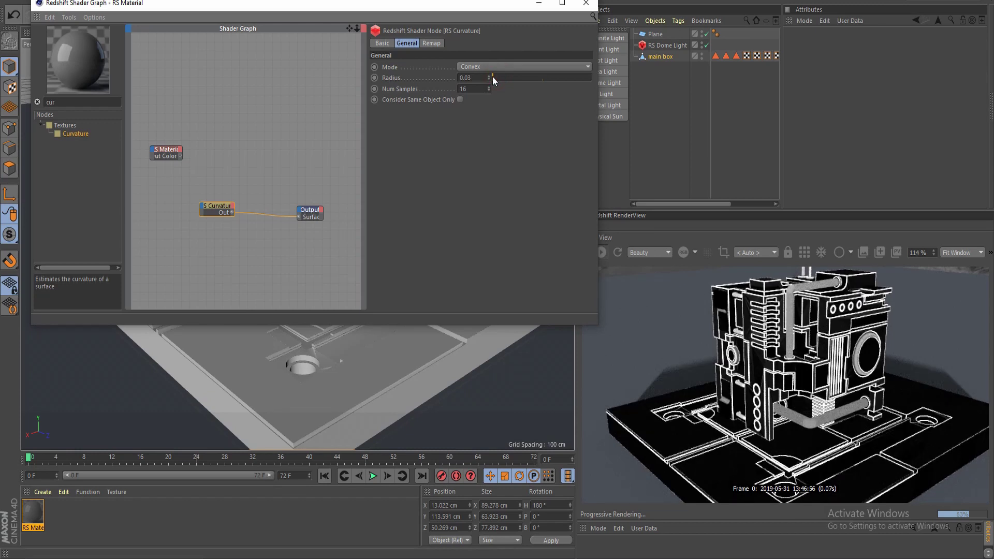
mouse_move(493, 76)
left_mouse_down()
mouse_move(530, 83)
mouse_move(496, 83)
left_mouse_up()
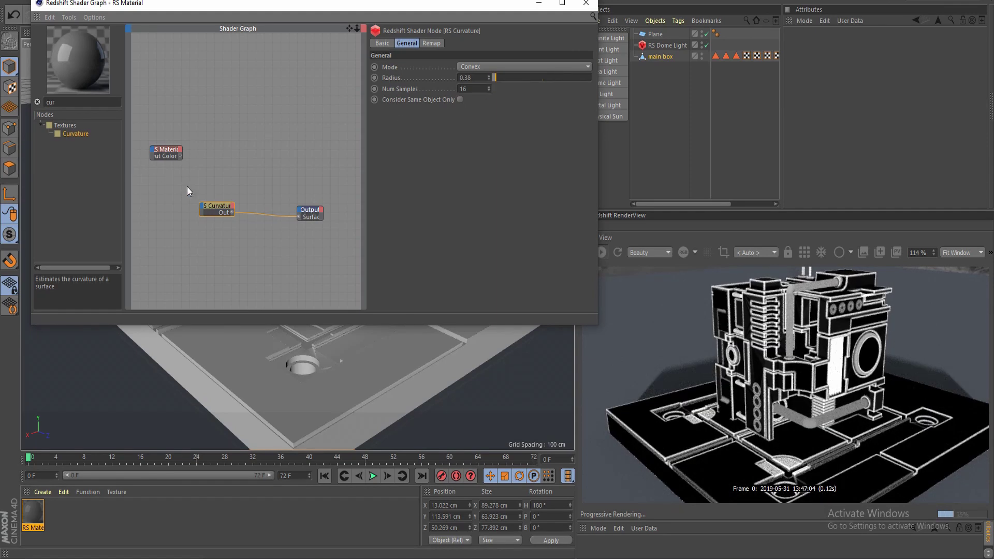
scroll(183, 177, "down", 2)
left_click_drag(173, 155, 219, 180)
- Reconnect the RS Material to the Output surface and show its Base Properties
key("o")
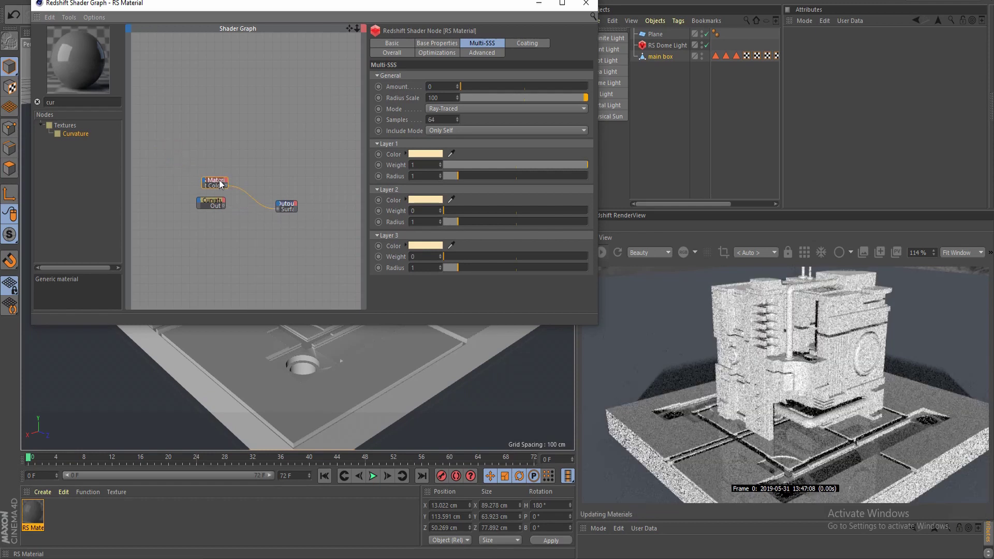
scroll(221, 185, "up", 1)
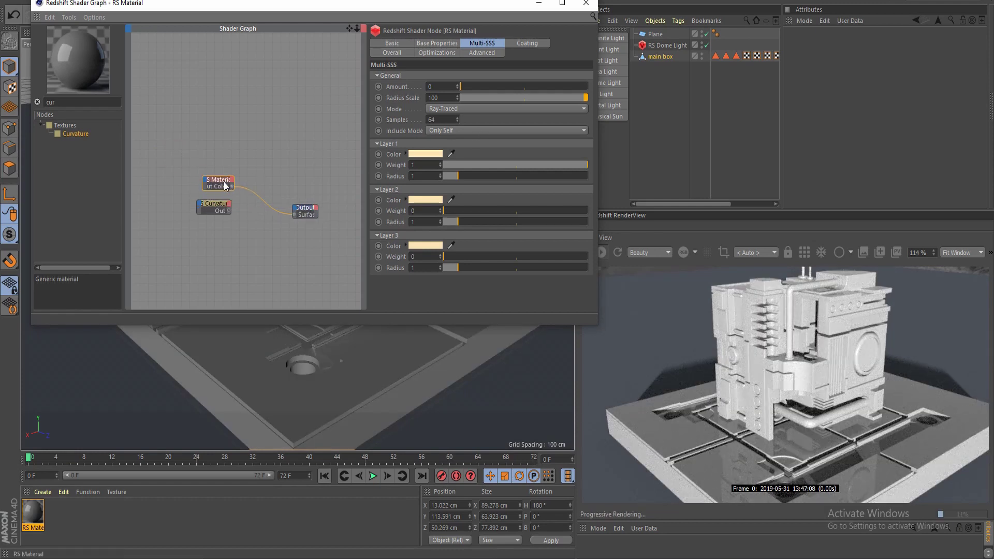
left_click(262, 156)
left_click(223, 181)
left_click(444, 43)
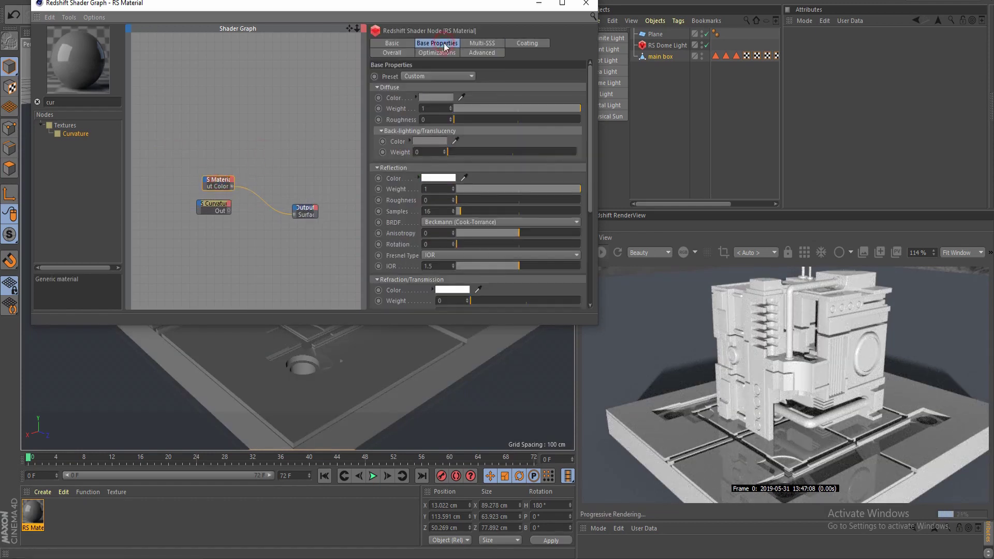
- Set the RS Material diffuse colour to 25% value grey and reflection roughness to 0.5
left_click(444, 95)
left_click_drag(461, 120, 421, 119)
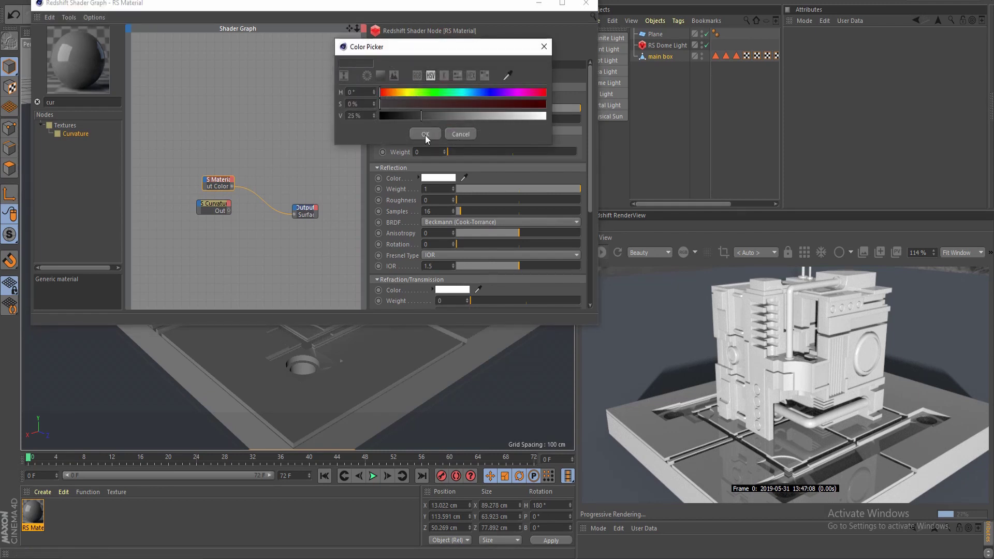
left_click(425, 134)
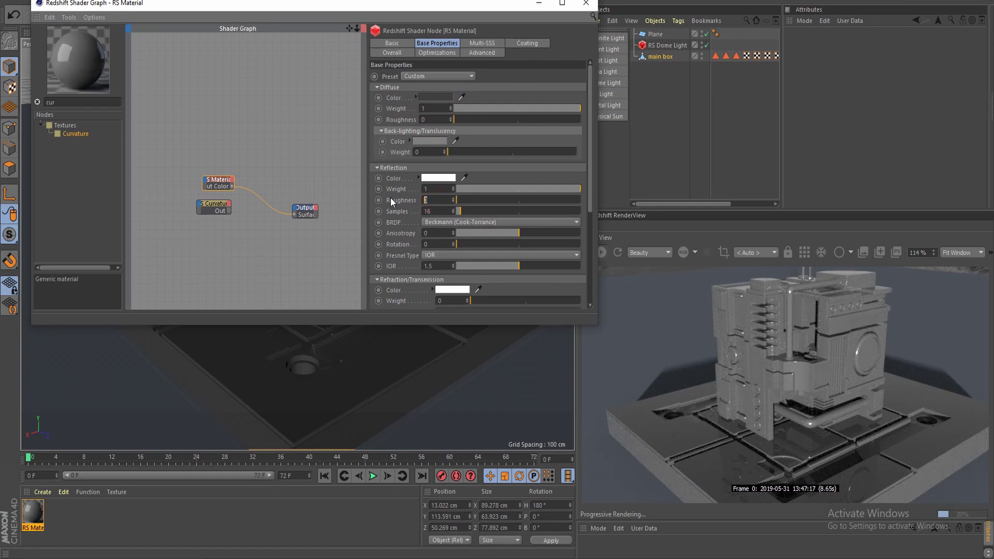
type("0.5")
key("Return")
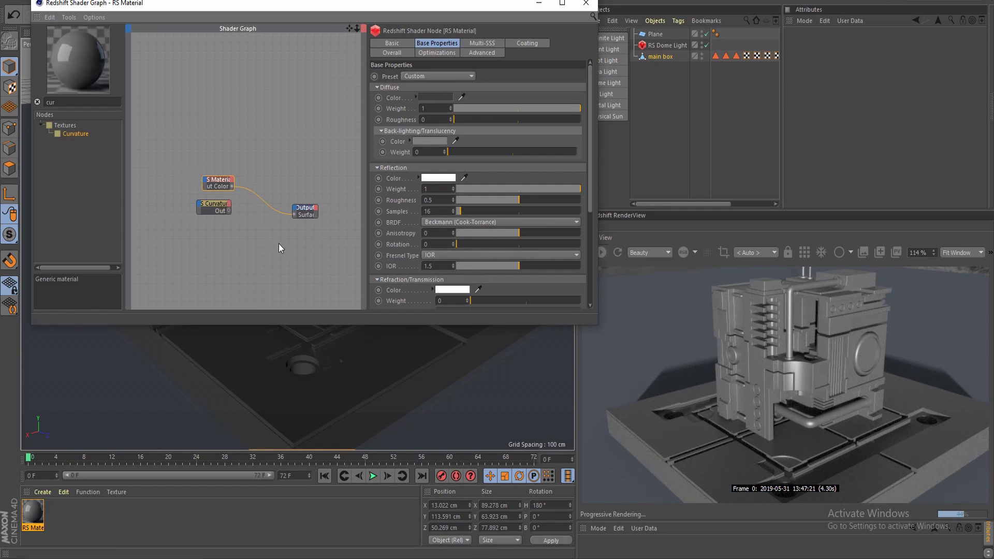
- Pan the node graph and move the RS Curvature node lower
scroll(278, 243, "up", 3)
middle_click_drag(213, 217, 273, 238)
left_click_drag(229, 198, 261, 271)
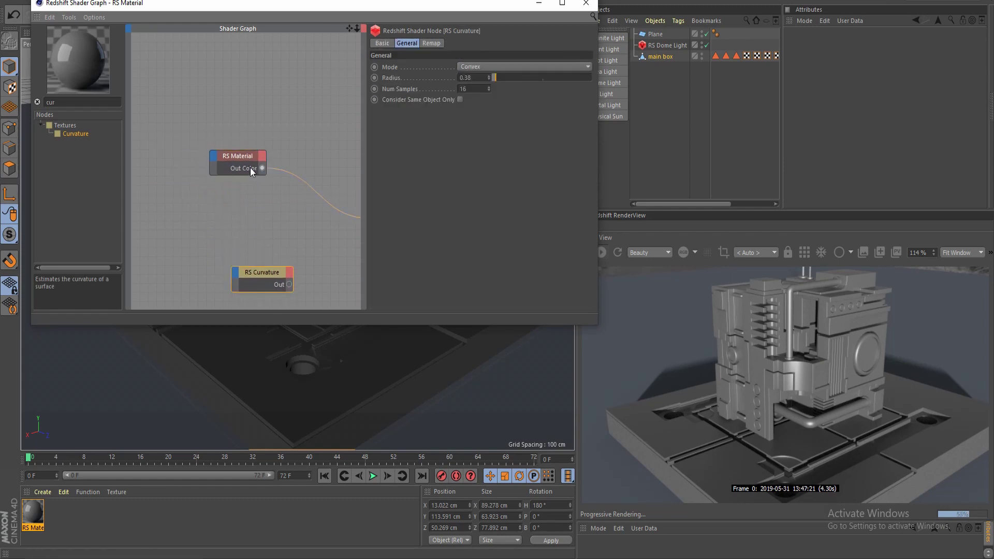
- Duplicate the RS Material node below the original and select the copy
left_click(240, 159)
left_click_drag(247, 157, 250, 207, "ctrl")
left_click(269, 185)
left_click(254, 210)
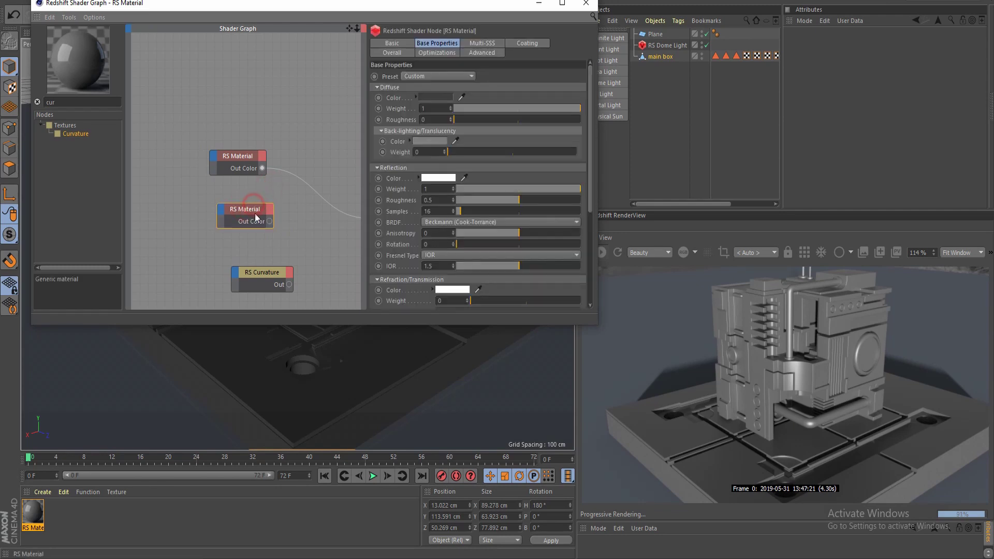
- Give the copy a light grey diffuse colour and 0.1 reflection roughness
left_click(417, 95)
left_click_drag(455, 119, 495, 121)
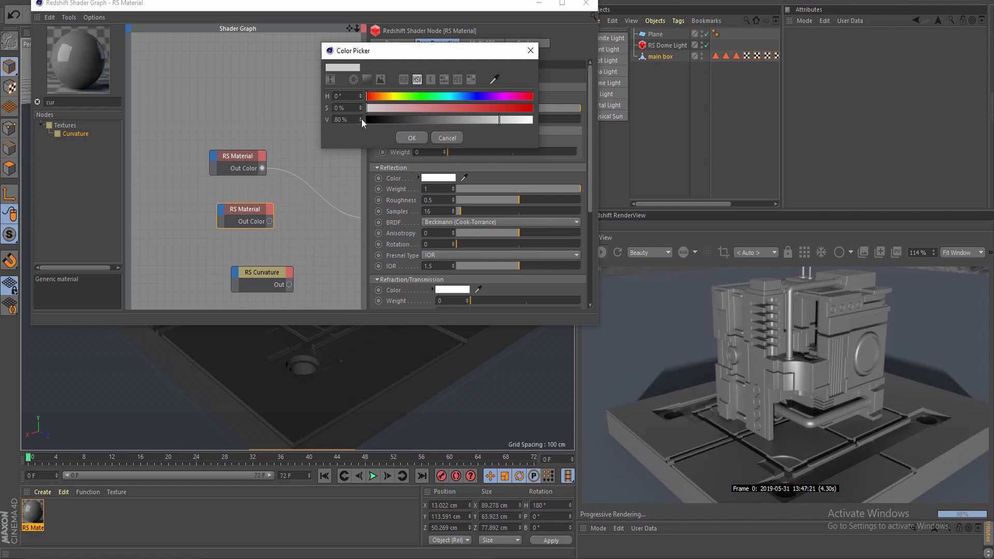
left_click(414, 138)
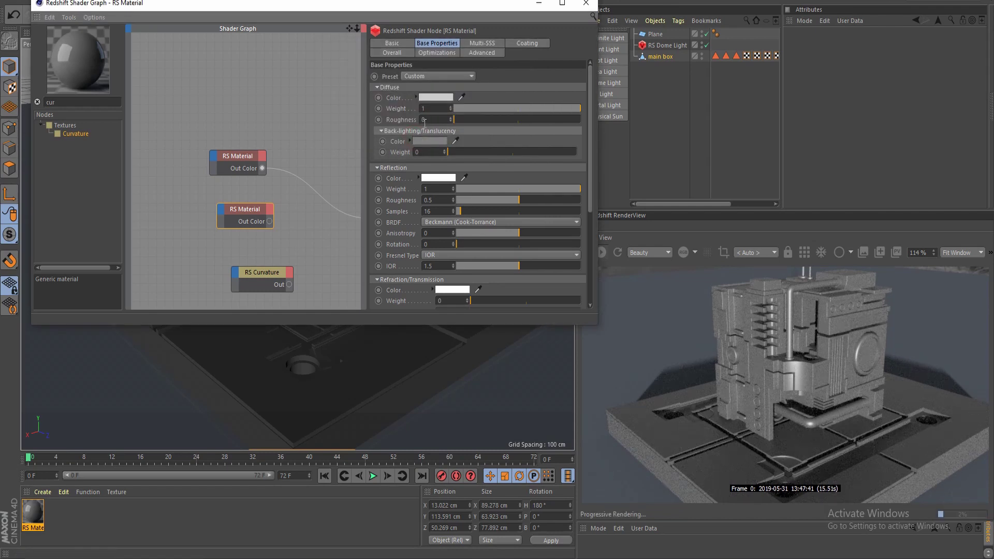
double_click(434, 200)
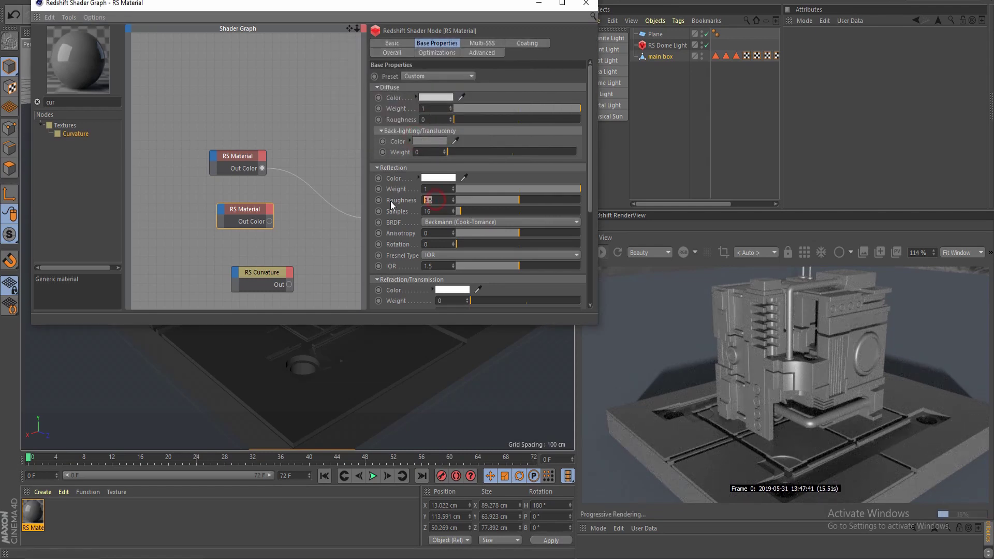
key("Return")
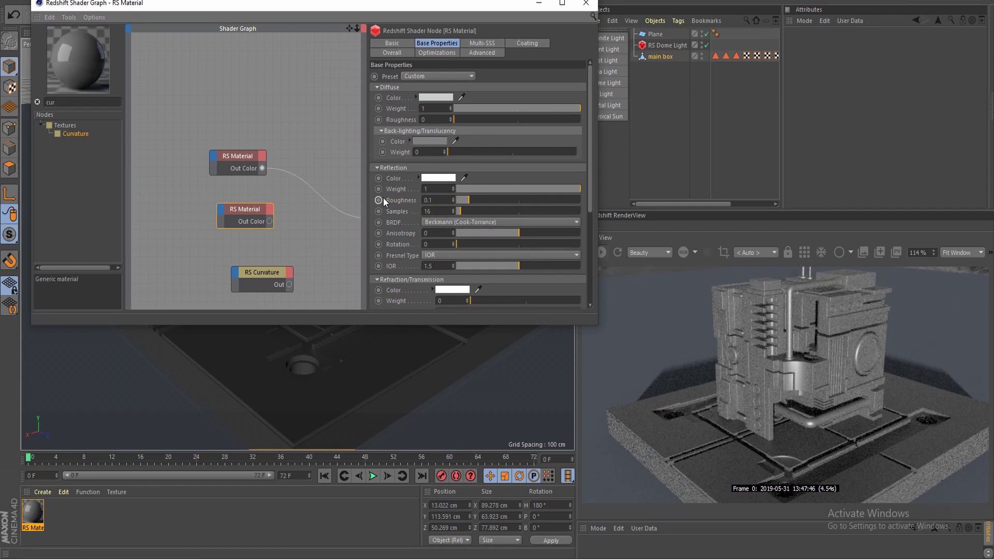
- Wire the second RS Material to the Output and fine-tune its diffuse to about 71%
double_click(250, 211, "alt")
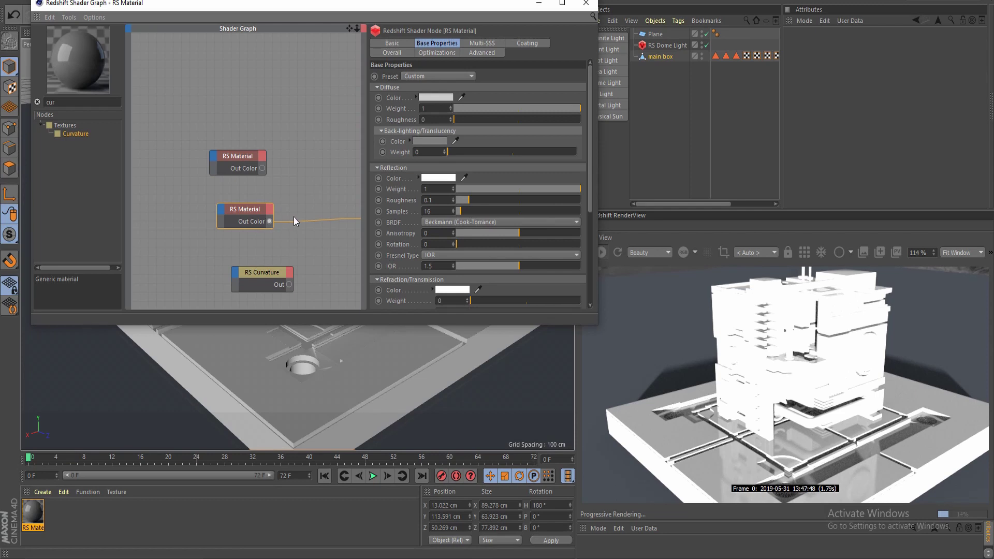
scroll(294, 217, "down", 5)
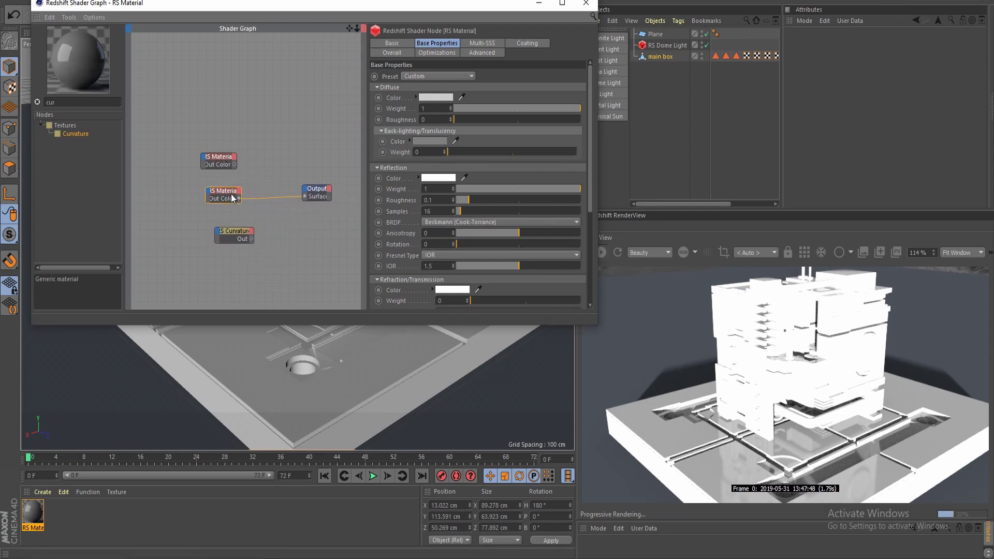
left_click(435, 97)
left_click_drag(508, 123, 498, 122)
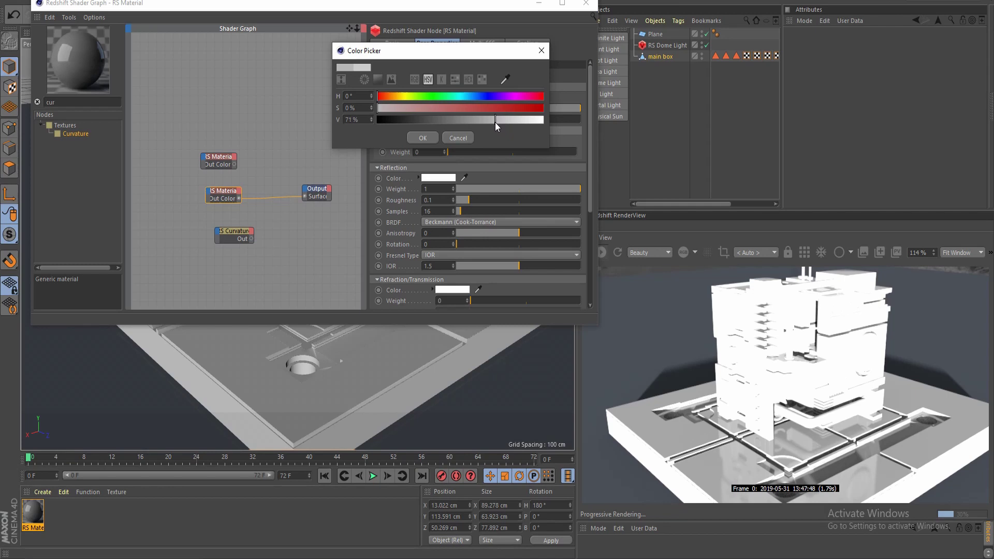
left_click(423, 138)
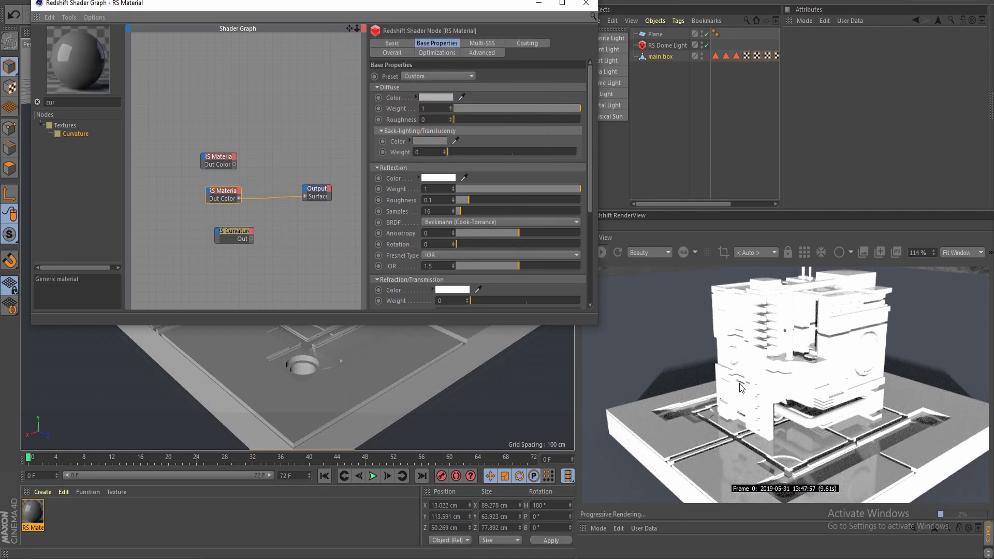
- Rearrange both RS Material nodes and the RS Curvature node further left
left_click_drag(222, 192, 199, 208)
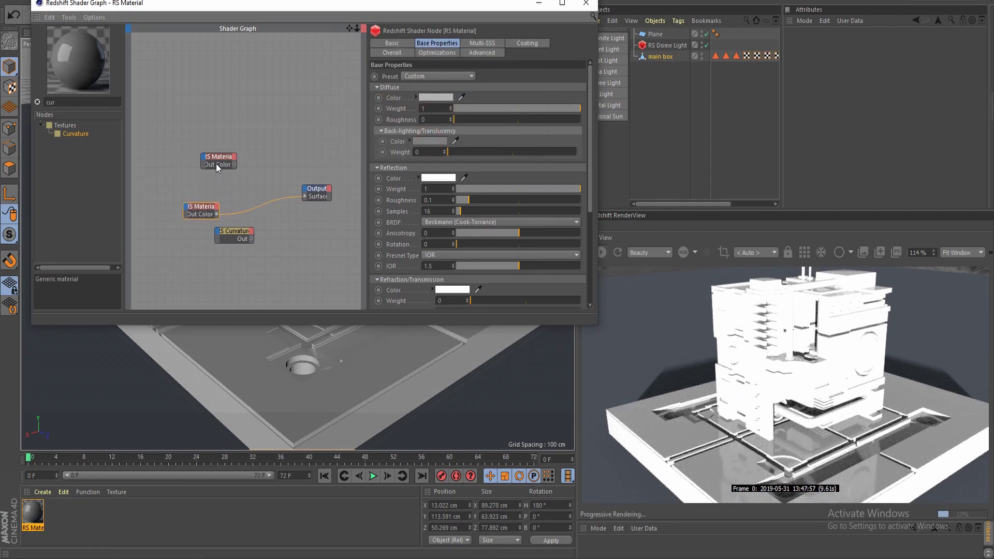
left_click_drag(218, 166, 185, 166)
left_click_drag(206, 208, 188, 200)
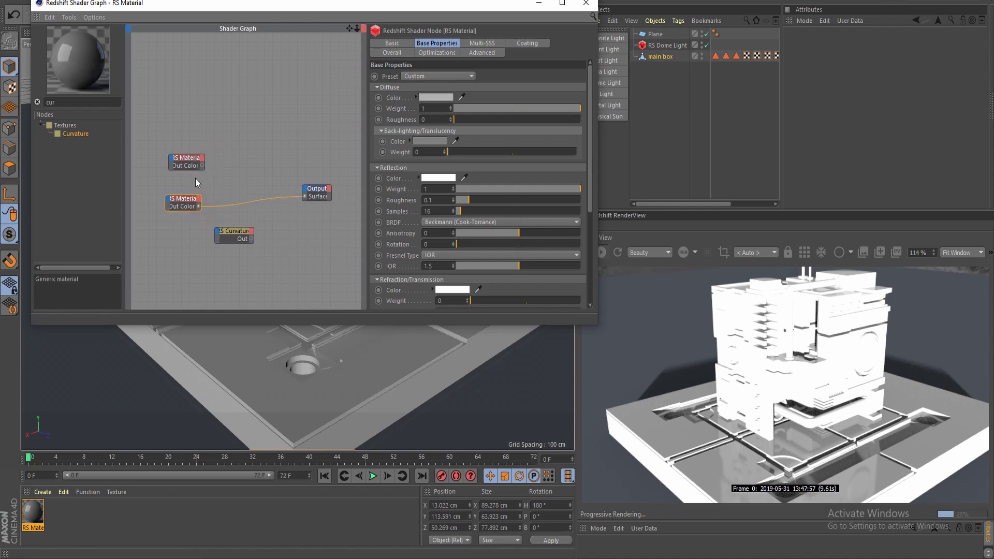
scroll(218, 202, "up", 2)
left_click_drag(244, 241, 183, 244)
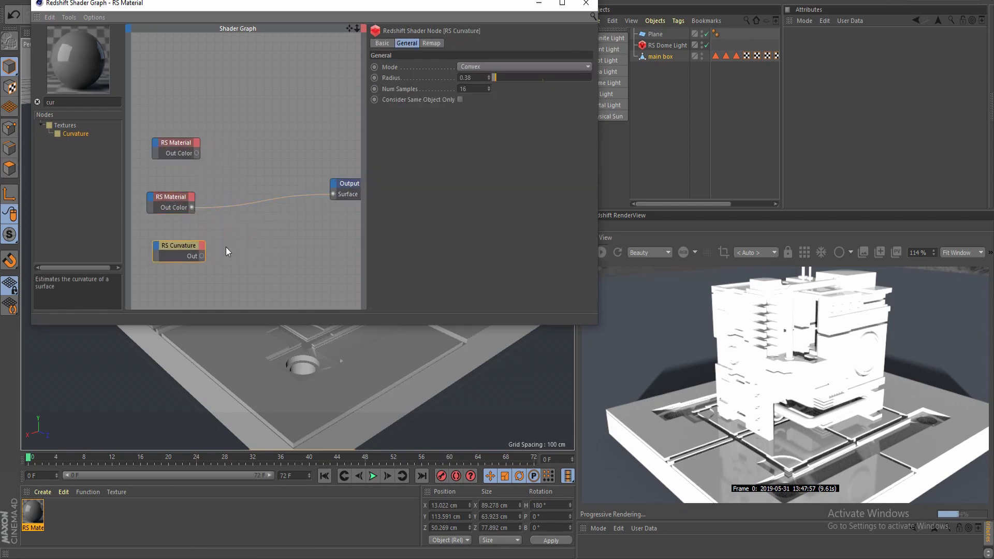
- Add an RS Material Blender via 'ble' search and connect the first RS Material to Base Color
double_click(68, 102)
type("ble")
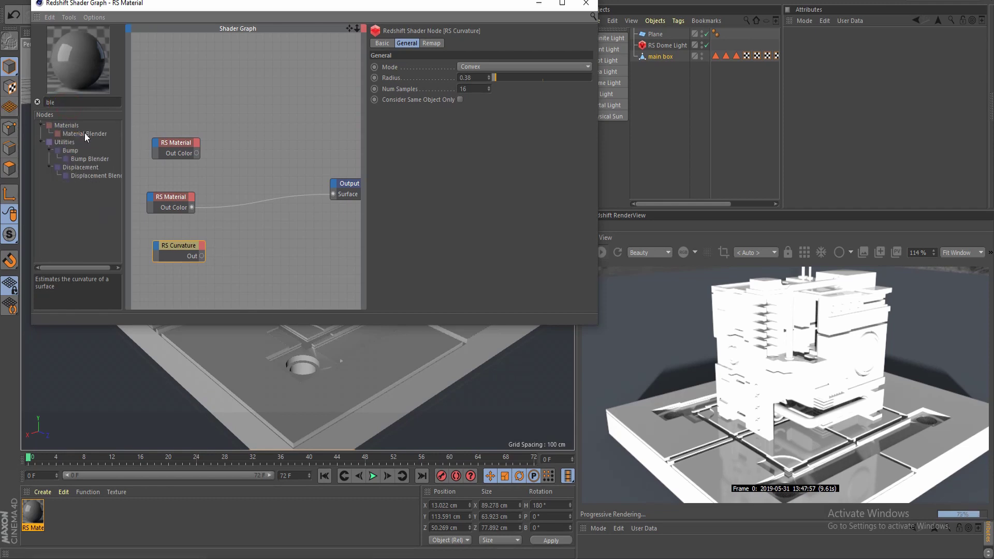
left_click_drag(85, 133, 241, 179)
mouse_move(253, 186)
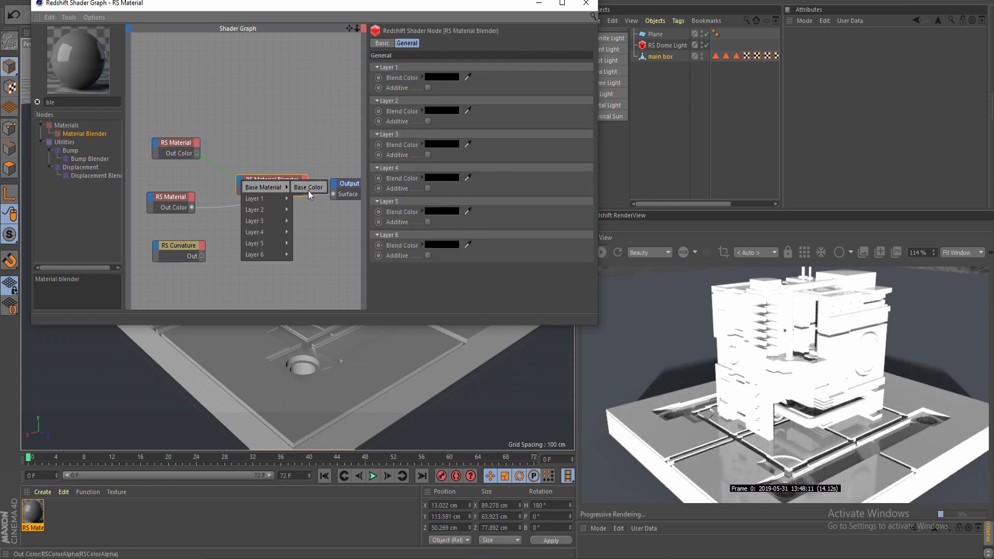
left_click(309, 191)
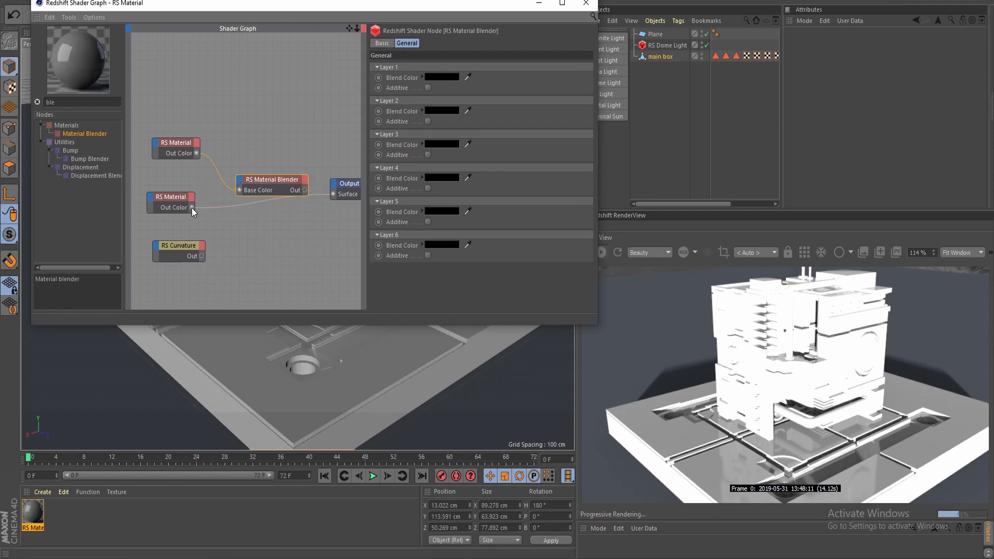
- Connect the lower RS Material to the blender's Layer Color 1
left_click_drag(192, 207, 240, 180)
mouse_move(270, 199)
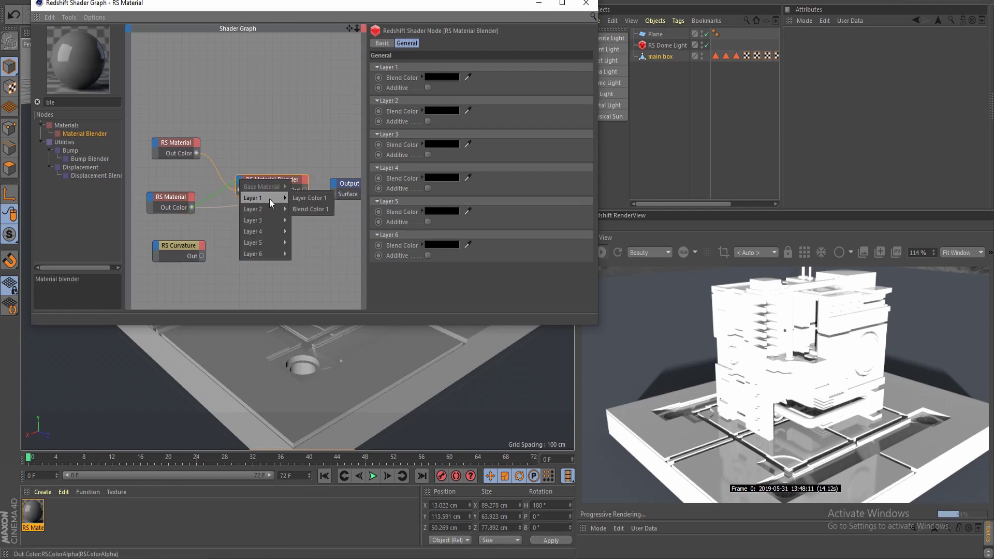
left_click(311, 200)
middle_click_drag(283, 190, 274, 182)
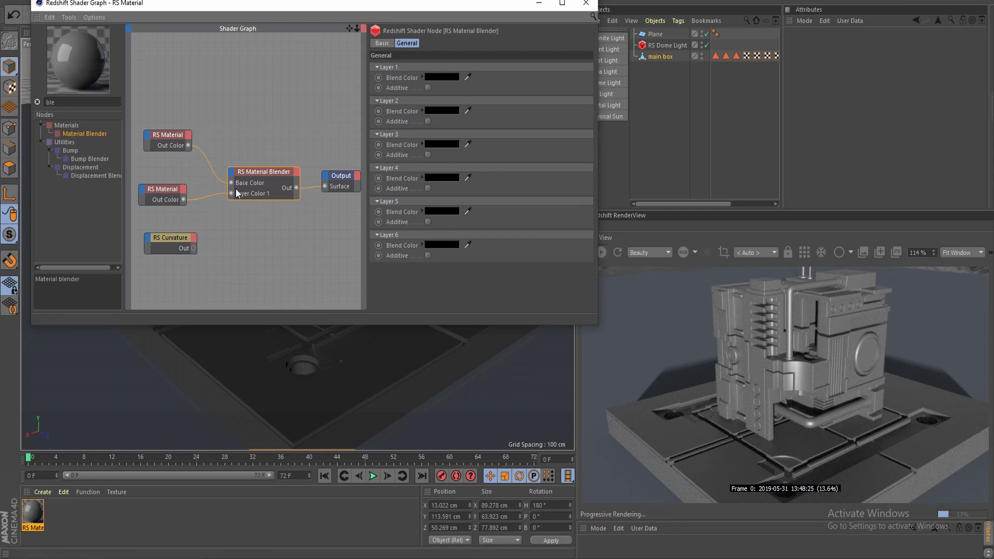
- Adjust Layer 1's blend colour on the Material Blender, trying white then settling on black
left_click(265, 171)
left_click(442, 78)
left_click(456, 103)
left_click_drag(456, 104, 550, 105)
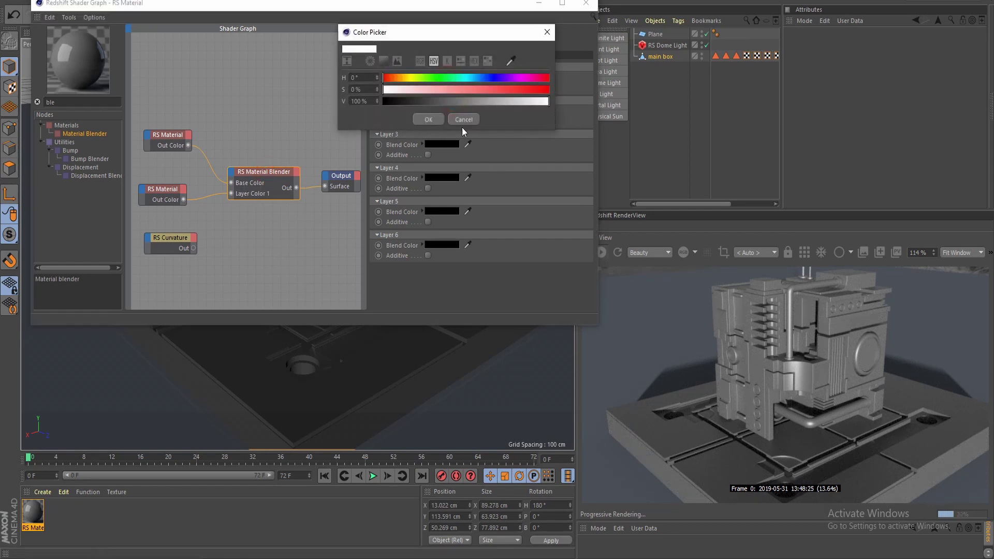
left_click(429, 119)
left_click(173, 192)
left_click(277, 176)
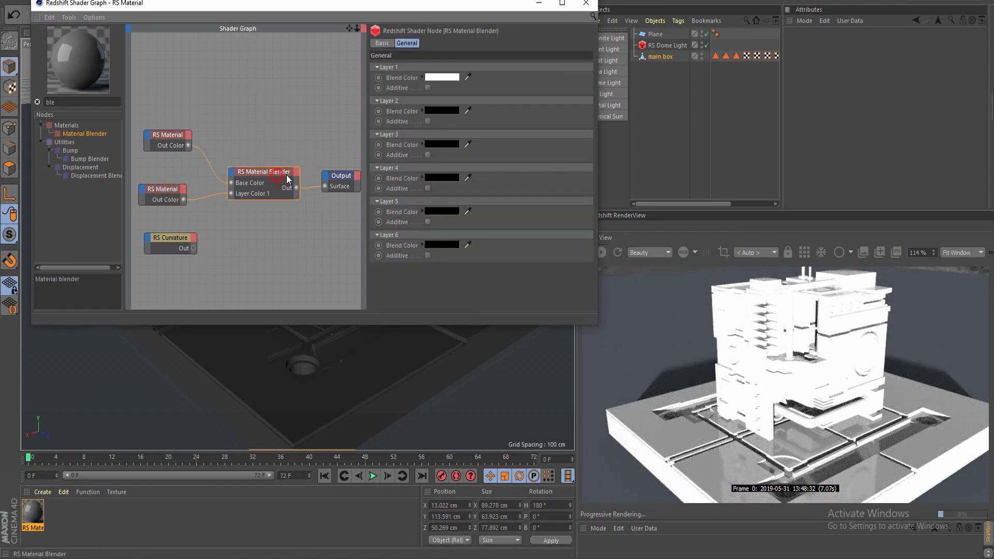
left_click(442, 110)
left_click(425, 114)
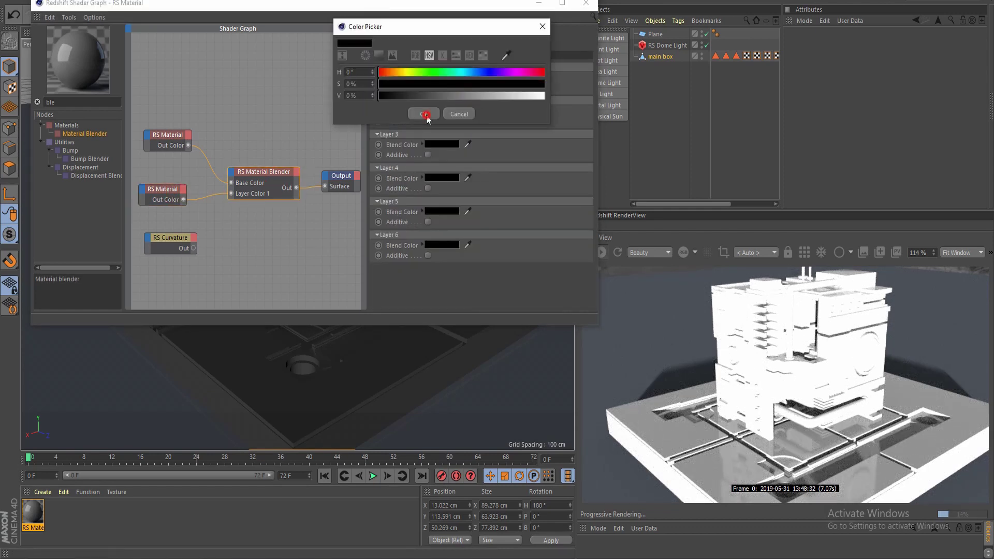
- Wire RS Curvature's output into the blender's Blend Color 1 and recentre the network
left_click(179, 144)
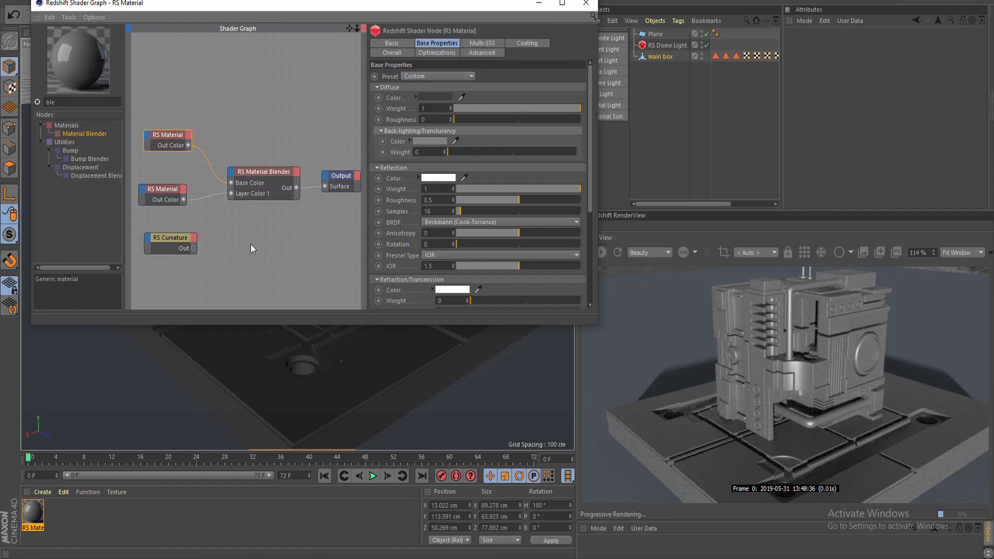
left_click(220, 215)
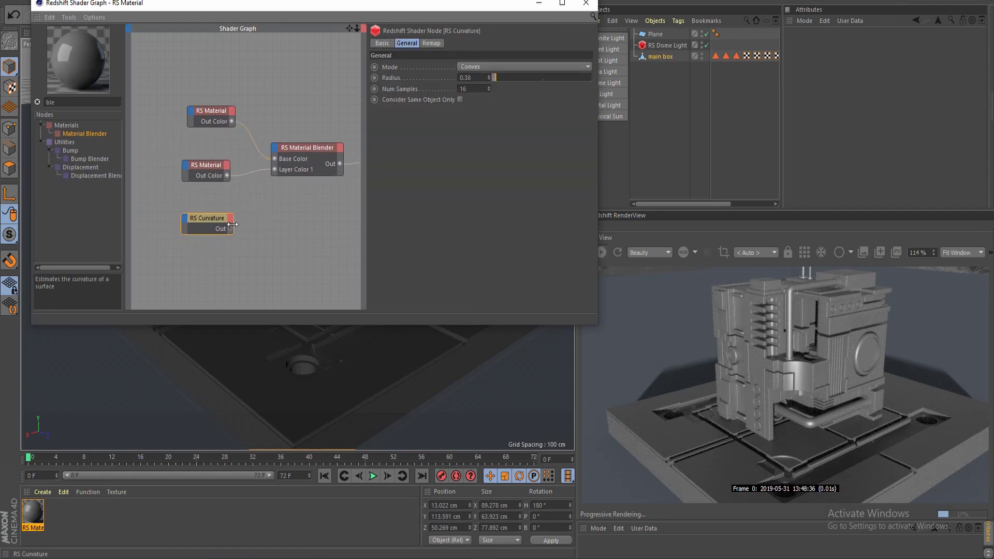
left_click(305, 151)
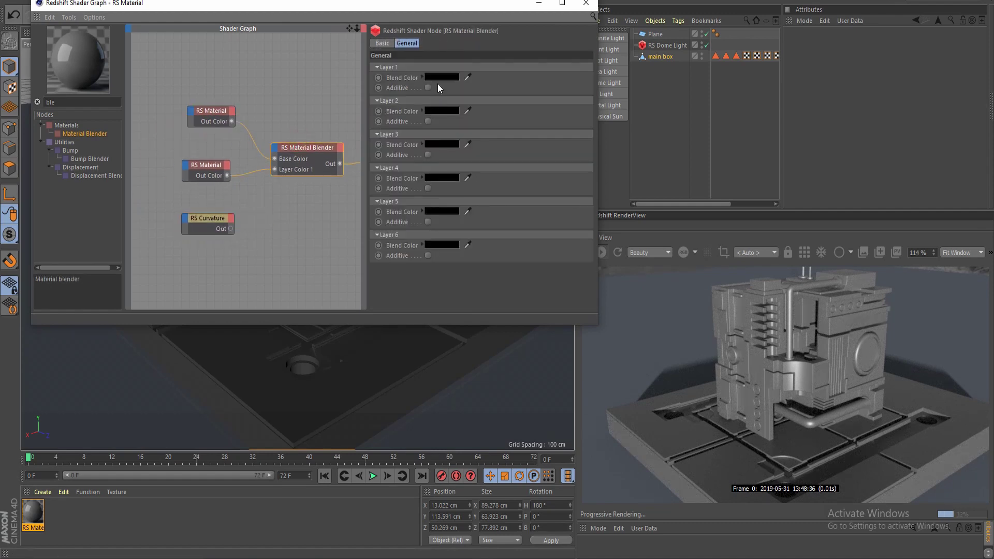
left_click_drag(231, 228, 276, 147)
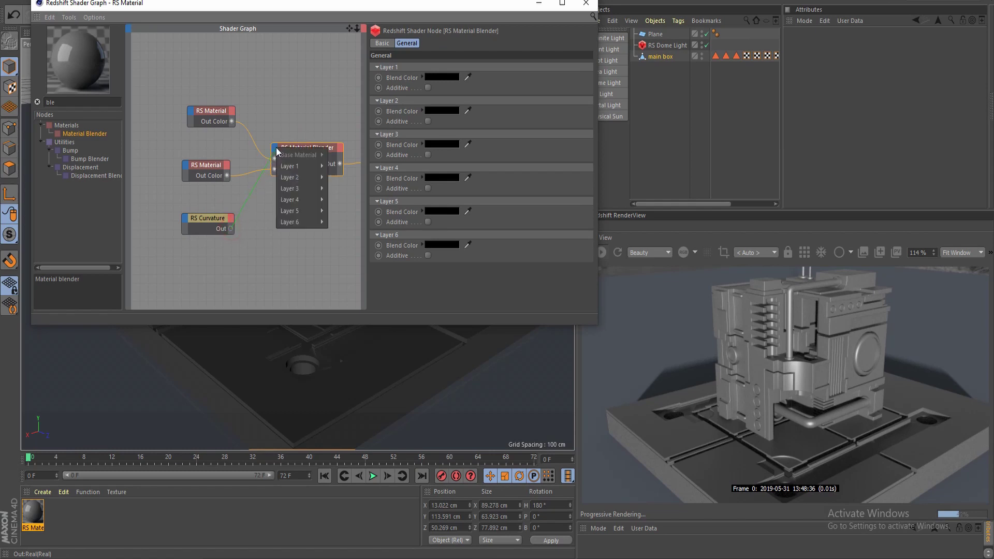
mouse_move(304, 162)
left_click(357, 177)
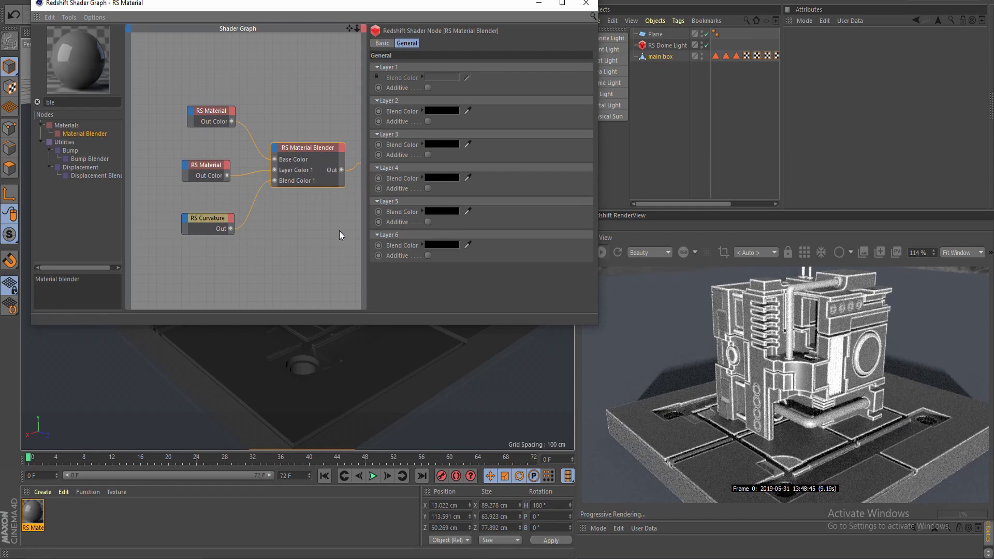
scroll(320, 228, "down", 3)
scroll(291, 206, "up", 5)
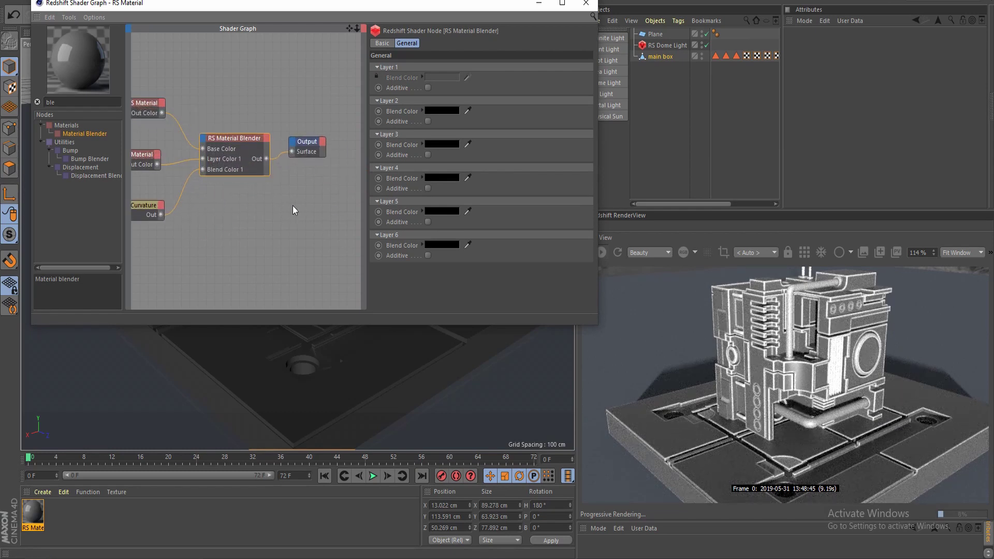
middle_click_drag(208, 180, 216, 197)
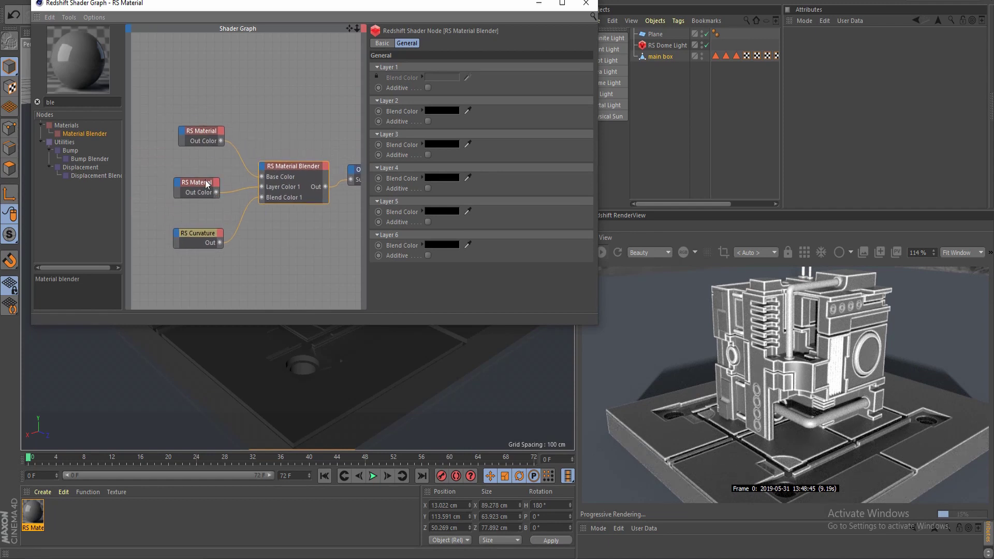
- Darken the middle RS Material's diffuse colour from 70% to 49% value
left_click(209, 140)
left_click(202, 183)
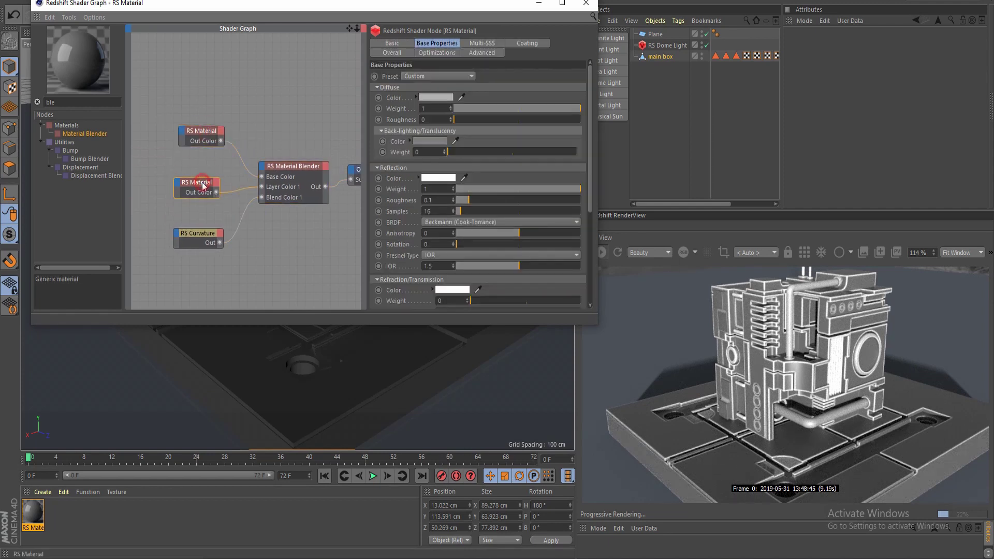
left_click(305, 122)
left_click(210, 131)
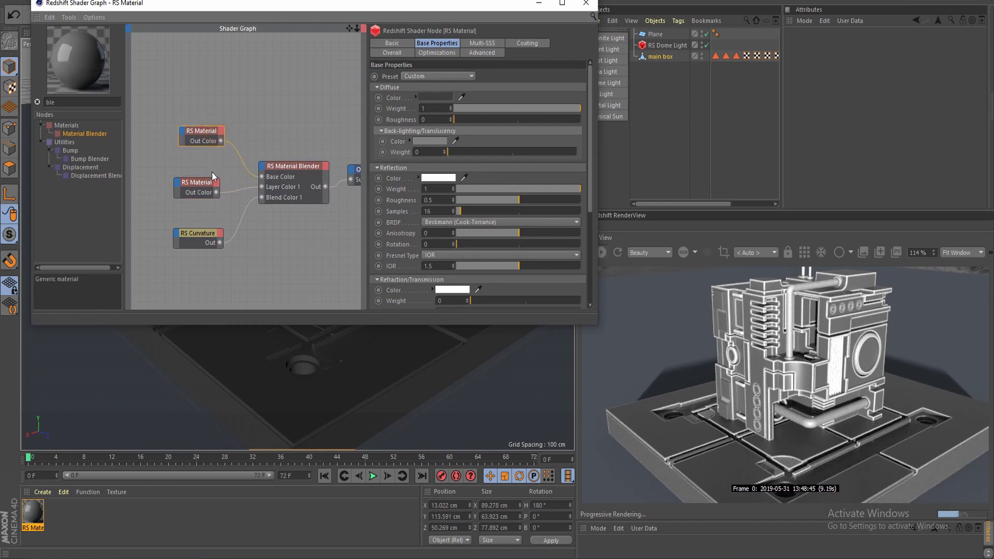
left_click(208, 184)
left_click(437, 97)
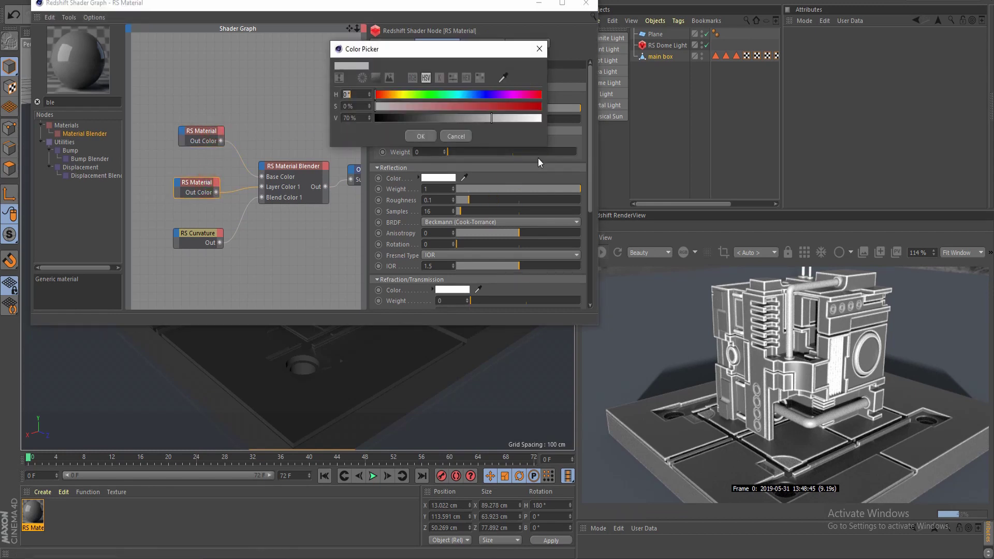
left_click_drag(486, 124, 457, 121)
left_click(420, 136)
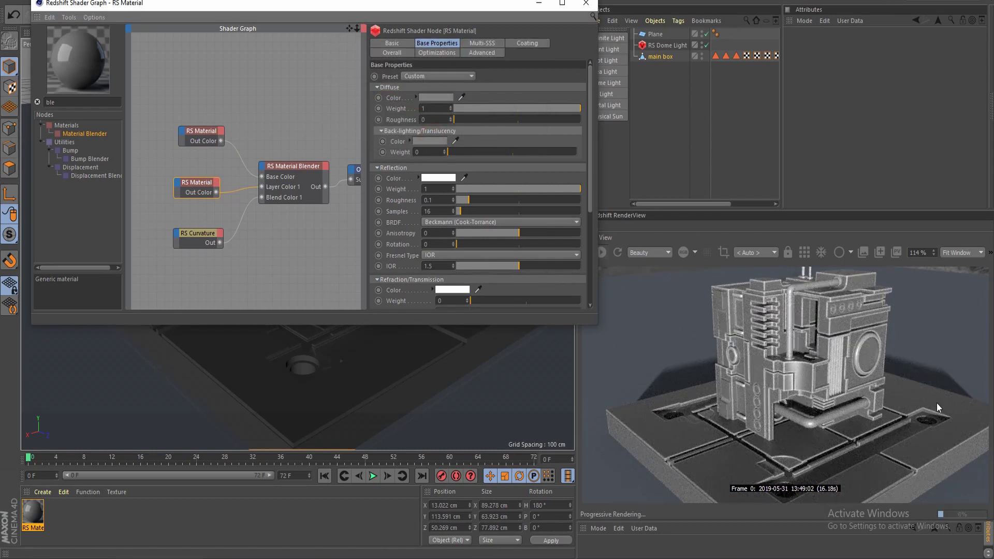
- Move the RS Curvature node left and up, then select the Material Blender
scroll(834, 383, "down", 1)
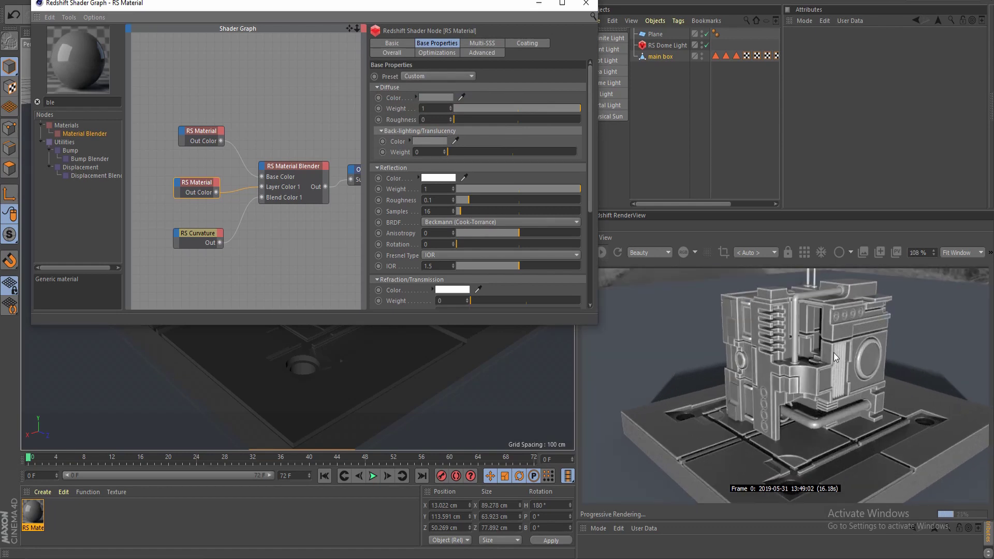
scroll(834, 353, "down", 1)
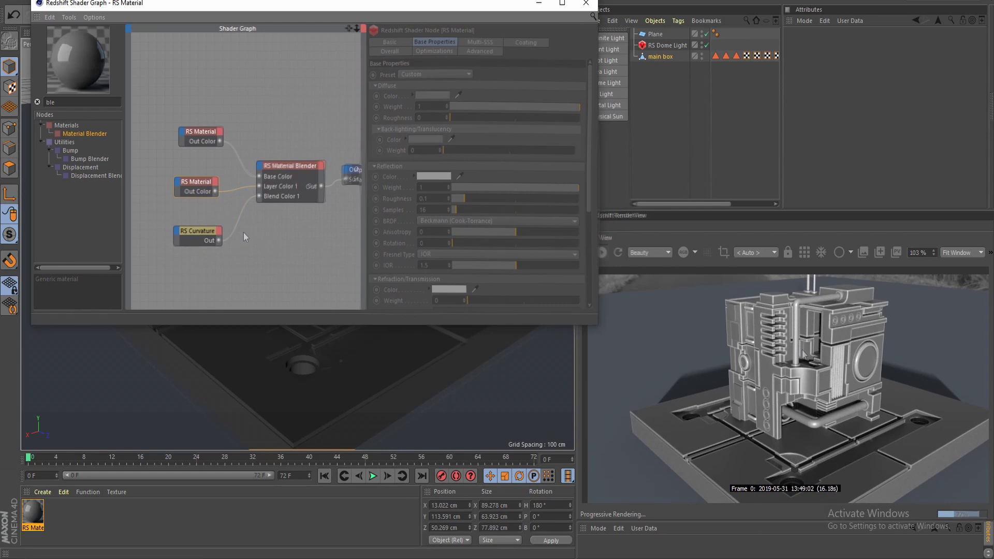
left_click(207, 227)
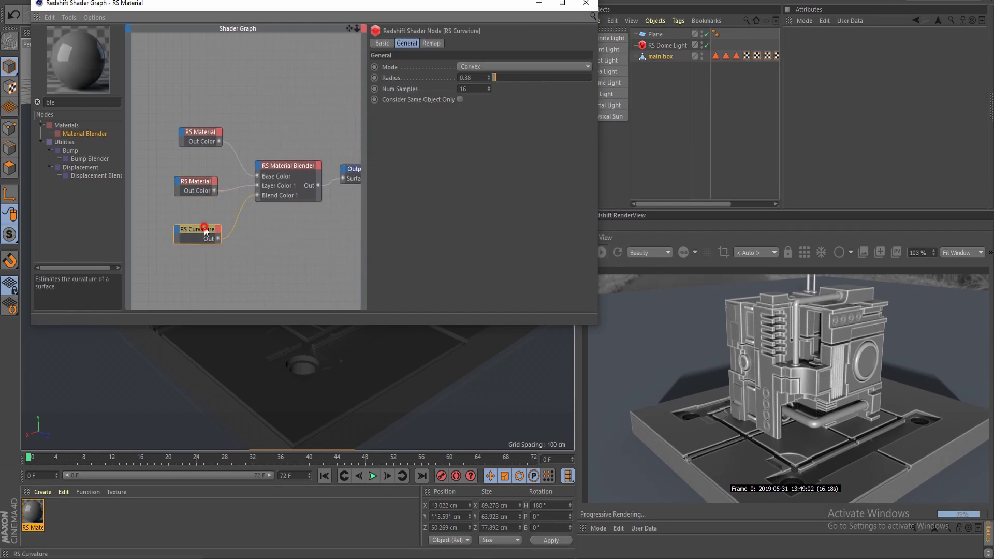
left_click_drag(201, 229, 180, 221)
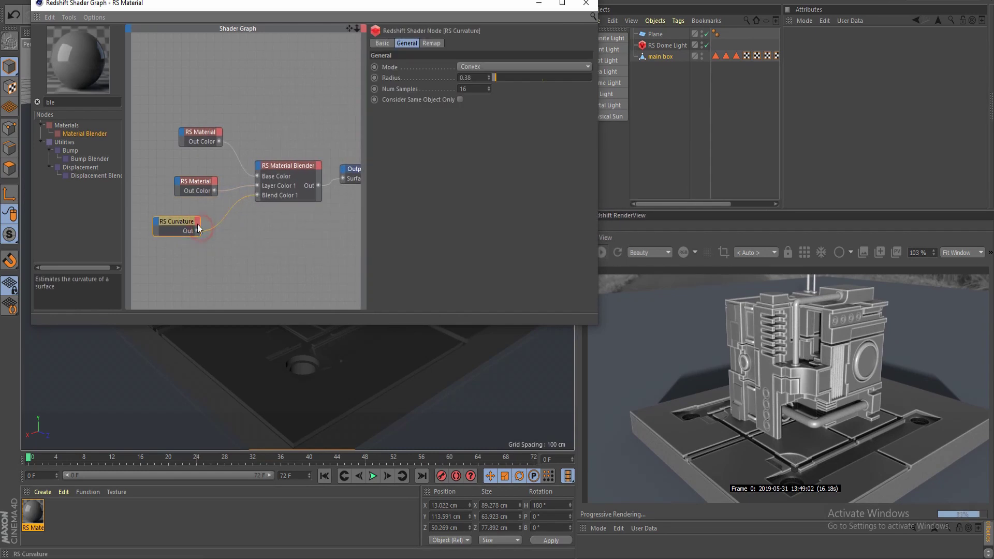
left_click(290, 169)
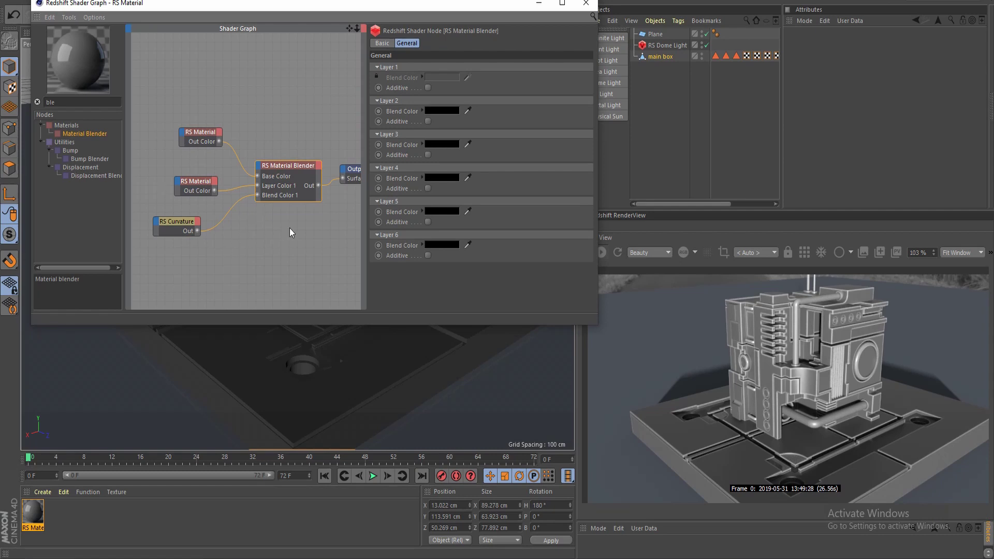
- Add an RS Texture node to the graph via a 'tex' node search
double_click(71, 103)
type("tex")
left_click_drag(79, 136, 187, 78)
- Delete the blender, curvature and one material, and place RS Material and RS Texture near Output
scroll(251, 145, "down", 3)
middle_click_drag(276, 165, 230, 150)
left_click_drag(169, 168, 273, 241)
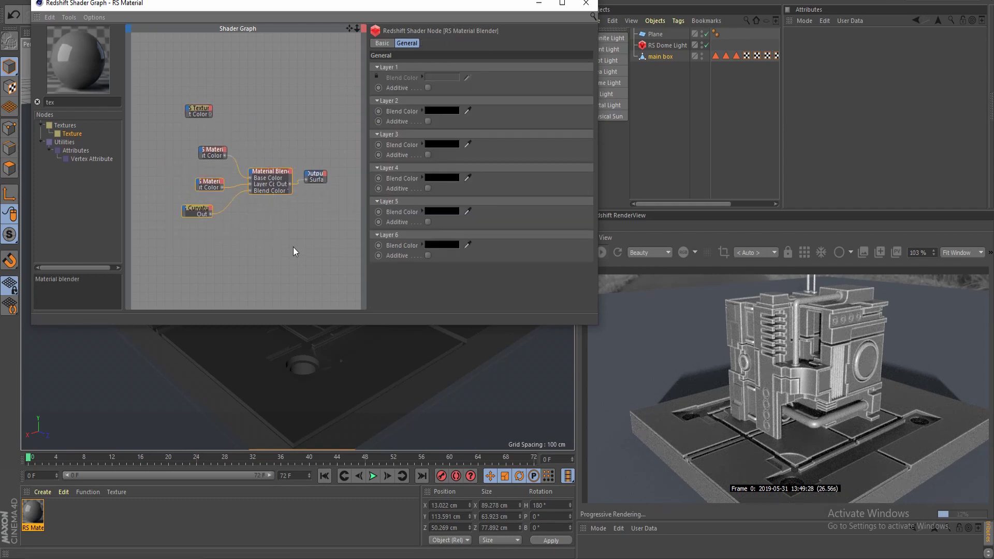
key("Delete")
left_click_drag(214, 151, 306, 179)
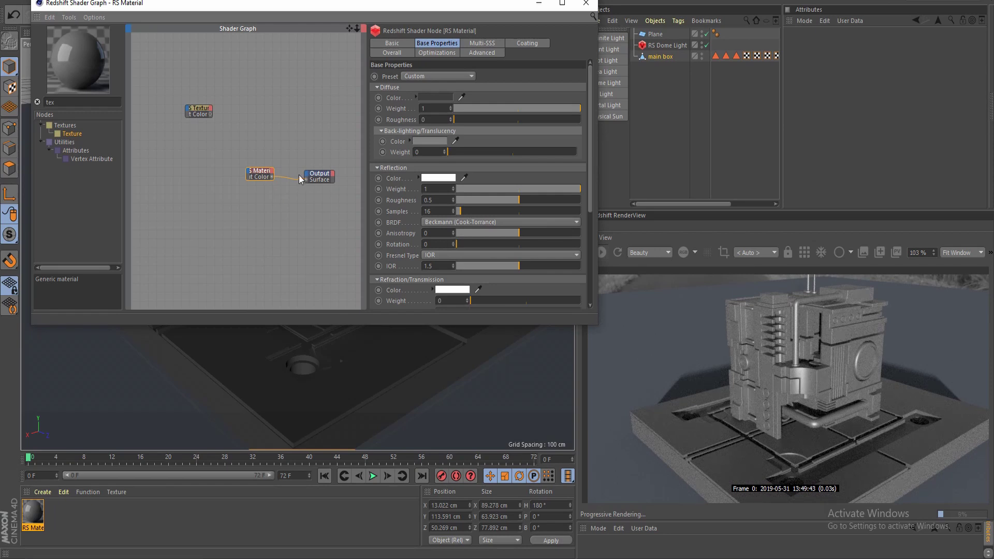
scroll(241, 148, "up", 4)
left_click(207, 108)
left_click_drag(207, 109, 263, 170)
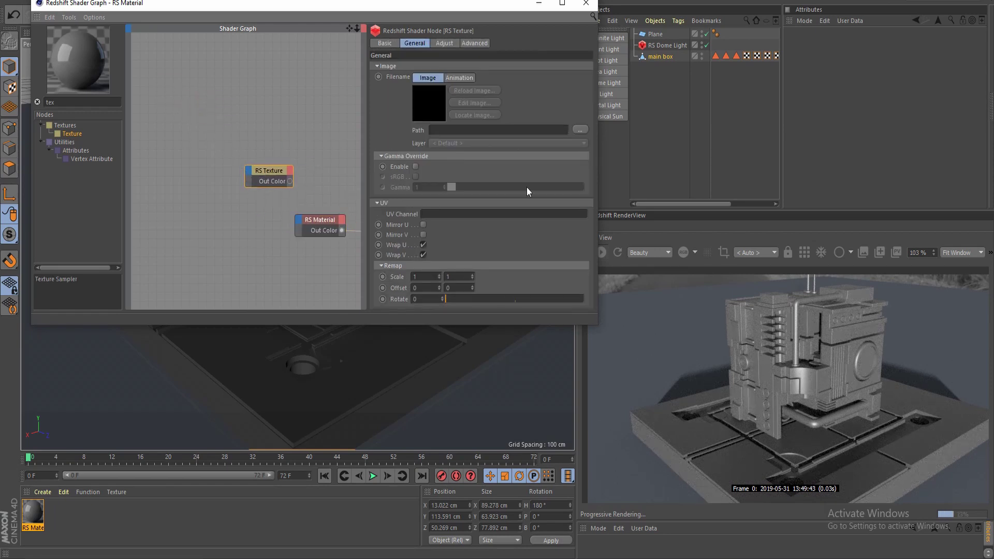
- Load Retina-BM-005 from textures/abstract pack waves into RS Texture, keeping its original location
left_click(579, 129)
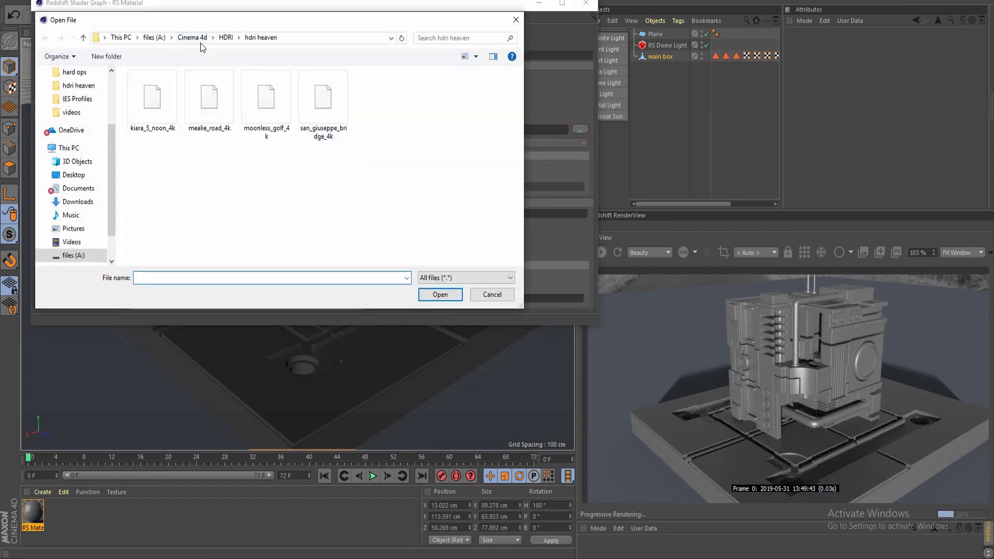
left_click(200, 41)
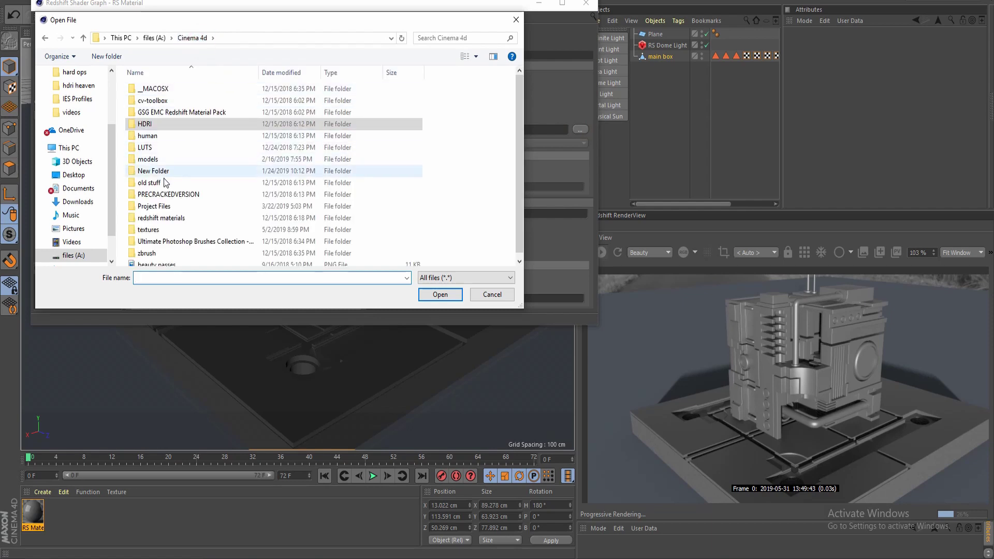
left_click(161, 230)
double_click(161, 230)
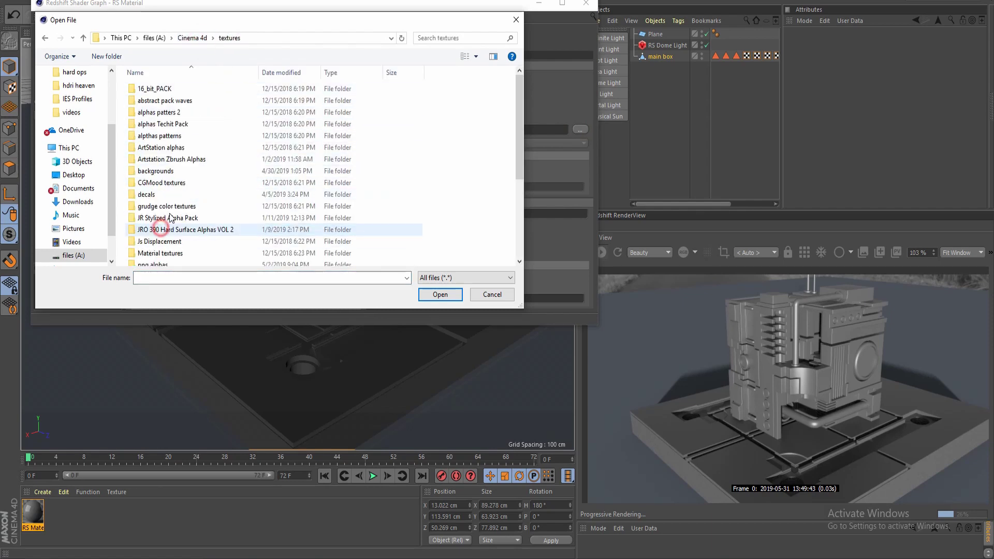
double_click(165, 101)
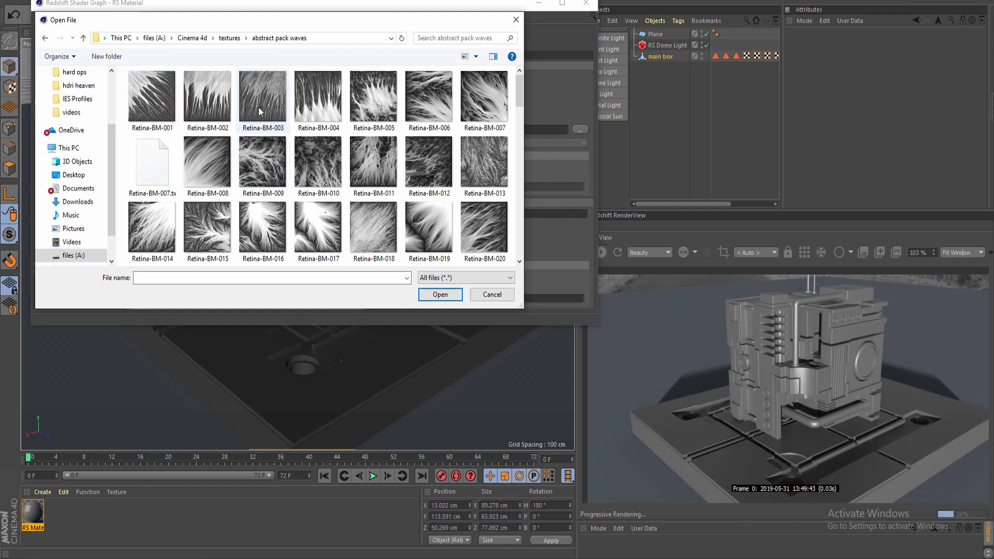
left_click(374, 98)
left_click(440, 294)
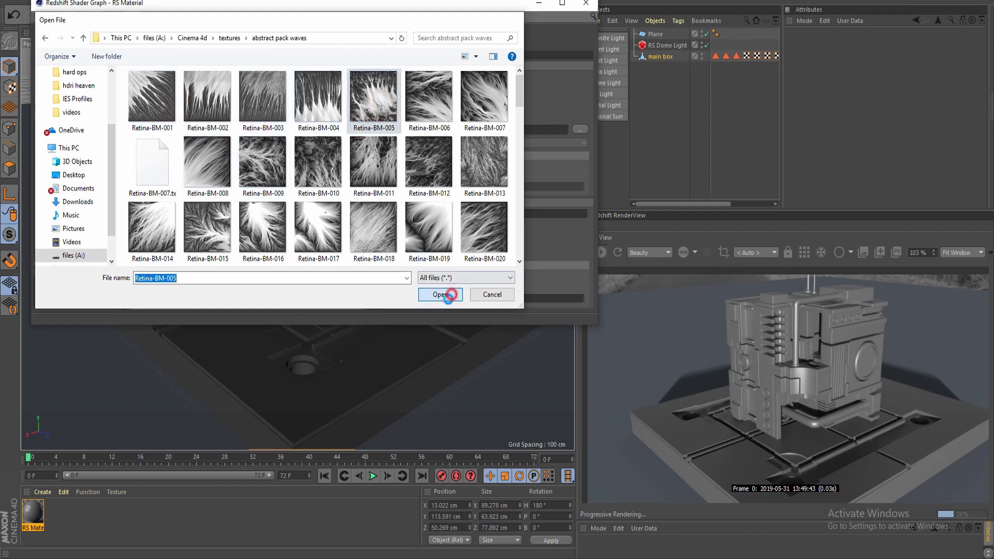
left_click(569, 315)
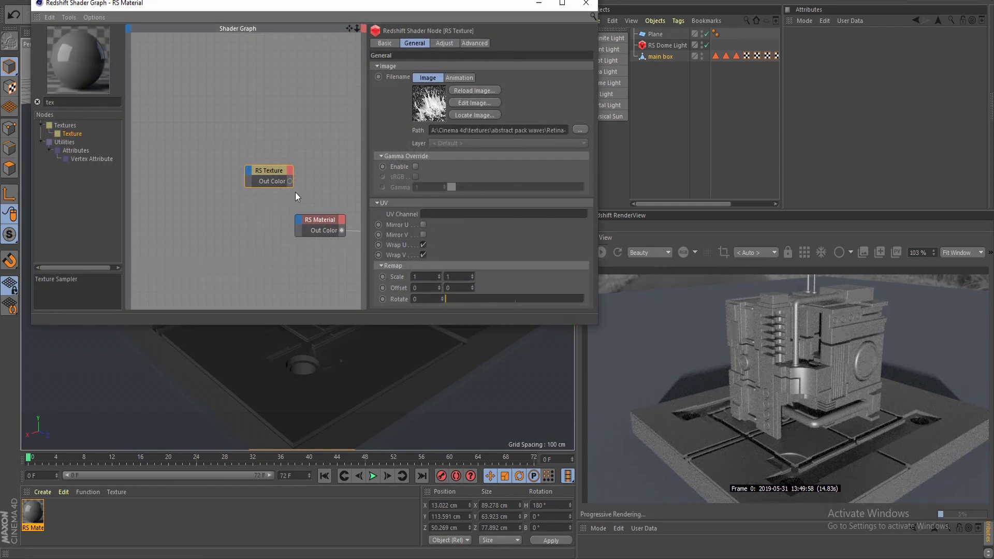
middle_click_drag(299, 178, 247, 164)
left_click_drag(223, 157, 185, 165)
- Wire the RS Texture straight into the Output surface with Alt+W
key("alt+w")
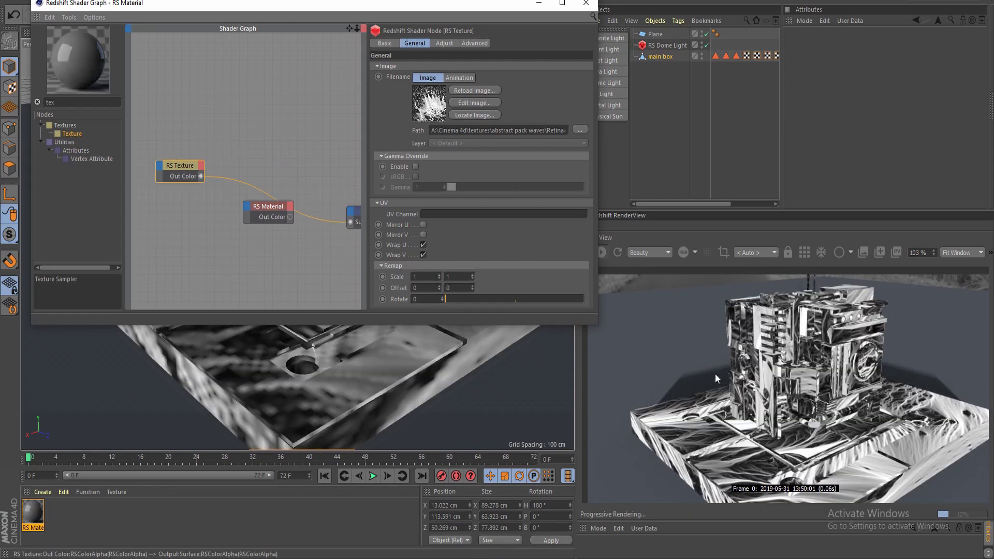
scroll(844, 417, "up", 1)
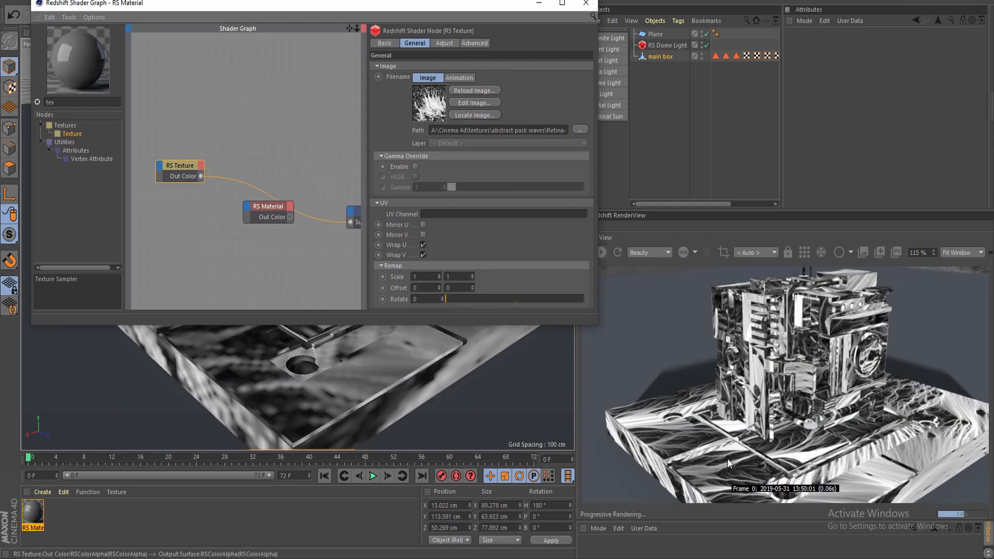
scroll(734, 463, "up", 5)
scroll(749, 444, "down", 10)
scroll(815, 471, "up", 5)
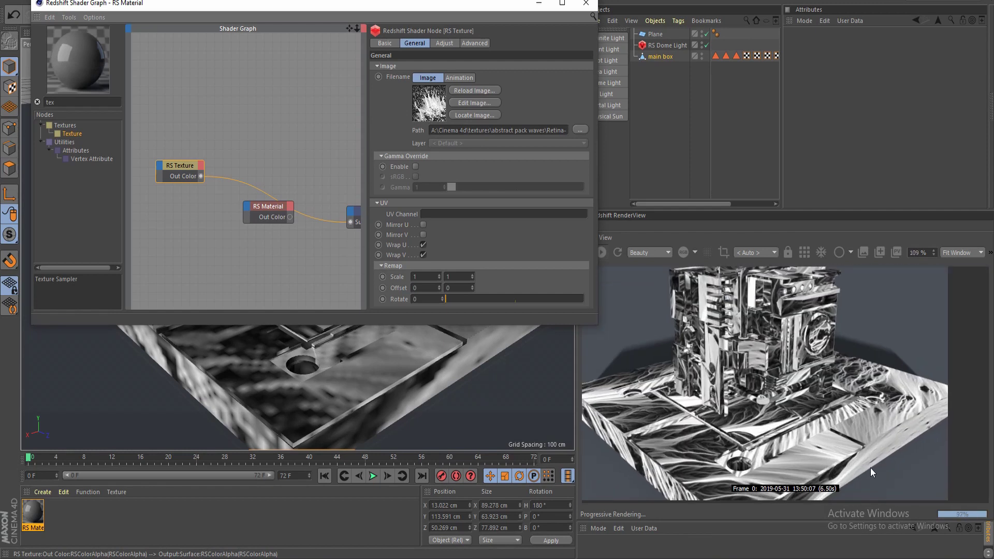
scroll(743, 316, "up", 5)
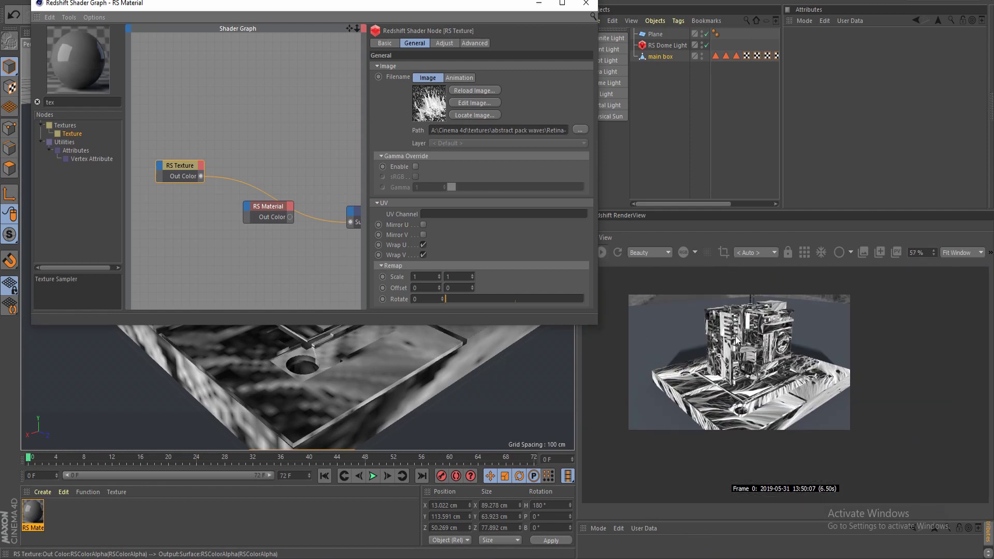
scroll(787, 388, "down", 3)
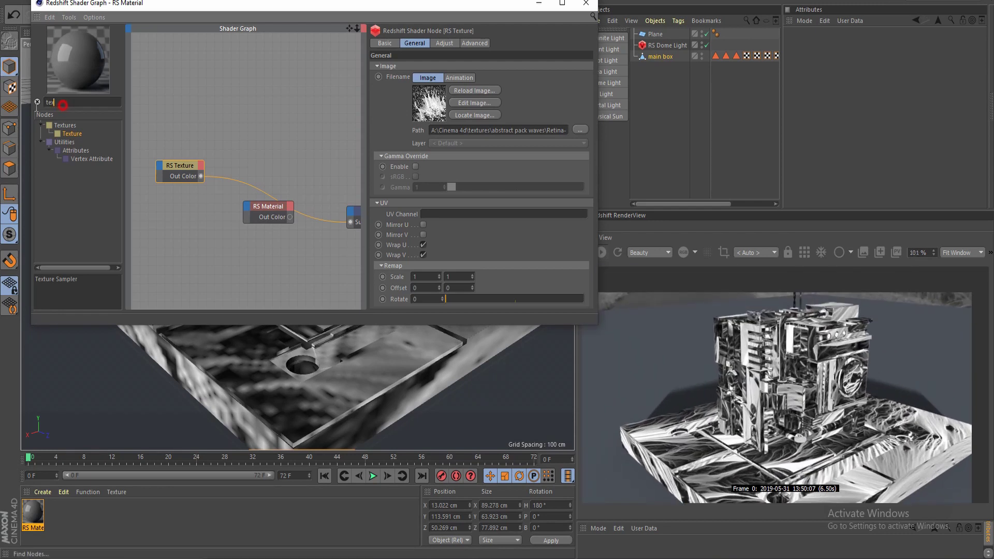
- Add an RS TriPlanar node, feed the texture into Image X, and route it to Output surface
left_click_drag(63, 104, 33, 103)
type("tri")
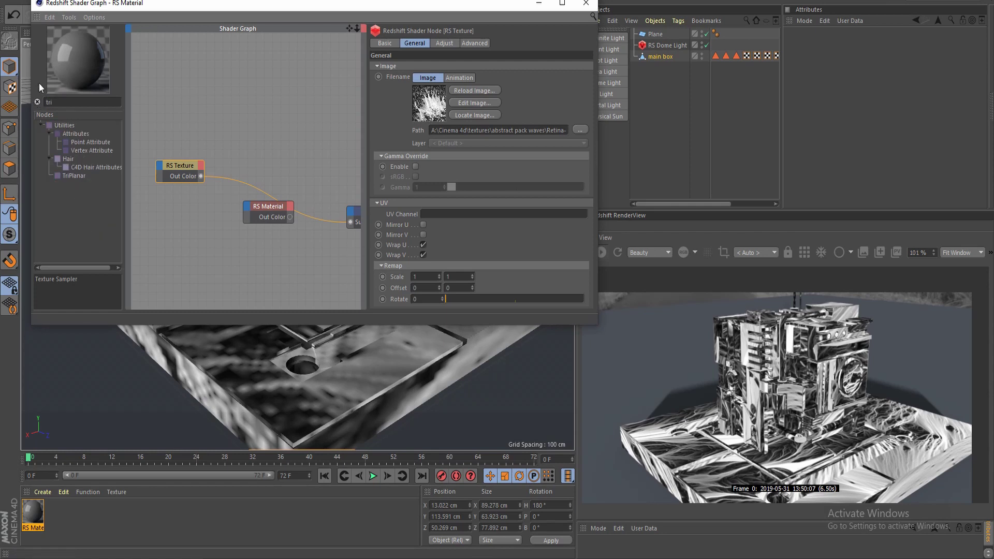
left_click_drag(86, 175, 219, 165)
left_click(179, 169)
mouse_move(255, 179)
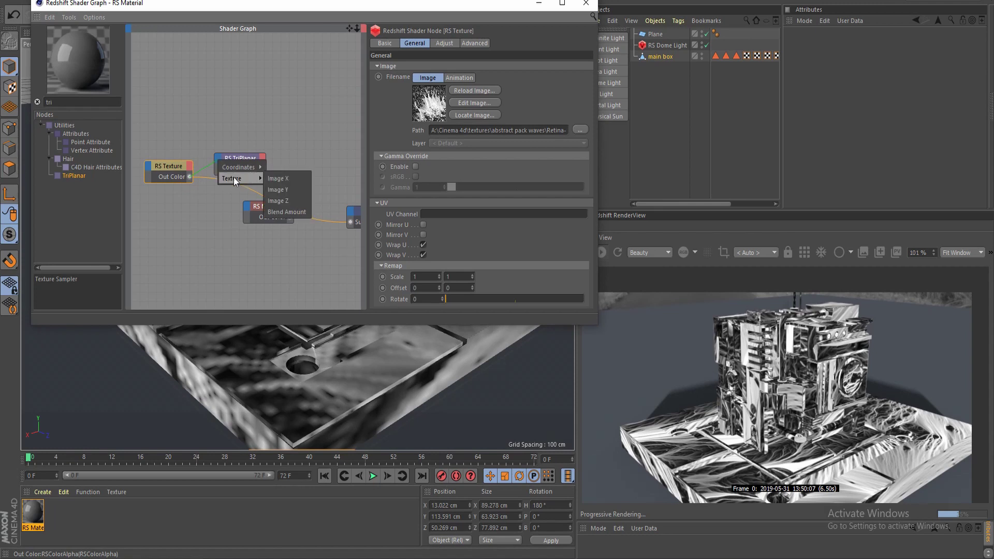
left_click(294, 179)
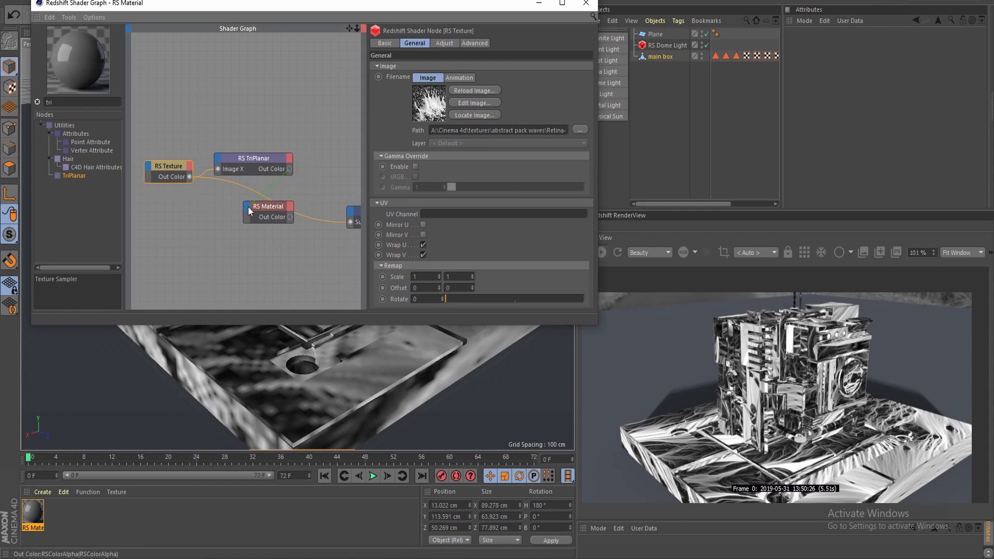
left_click_drag(248, 207, 350, 222)
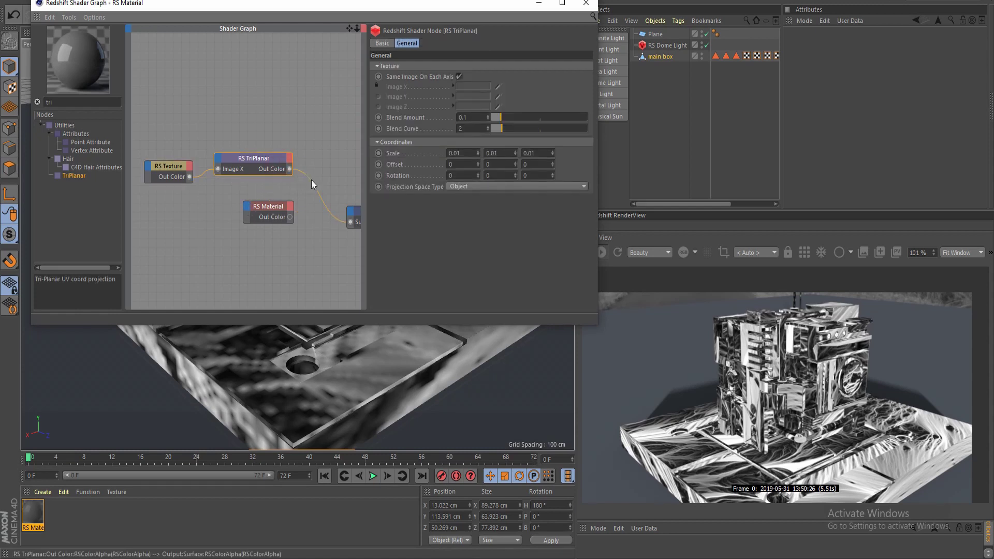
- Set the RS TriPlanar Blend Amount to 0.505 and Blend Curve to 5.454
scroll(802, 439, "down", 3)
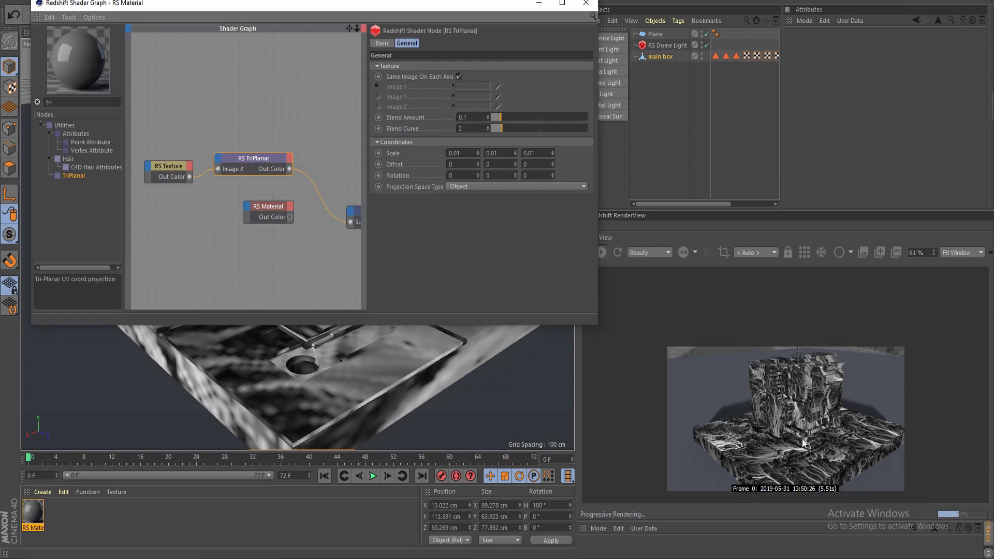
scroll(803, 439, "up", 4)
left_click(174, 168)
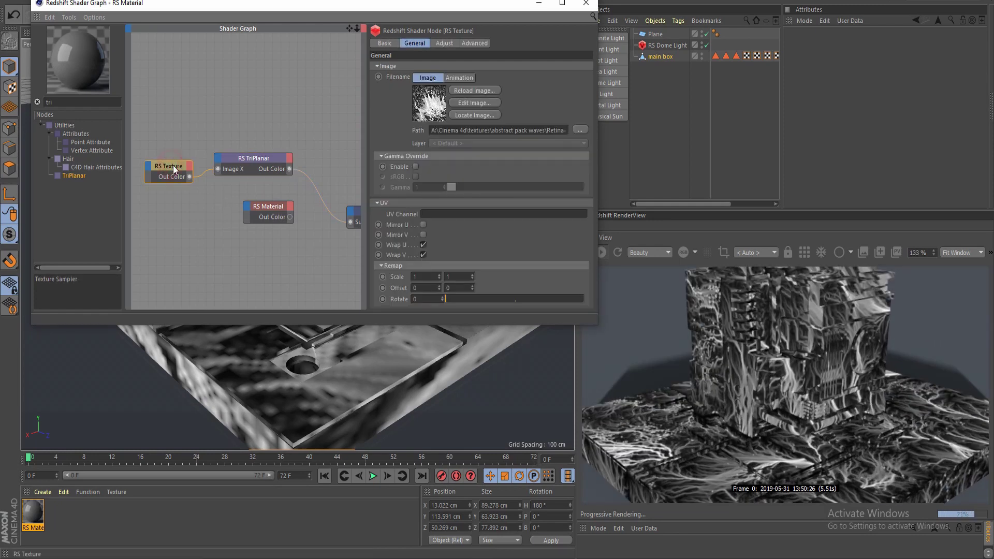
left_click(252, 158)
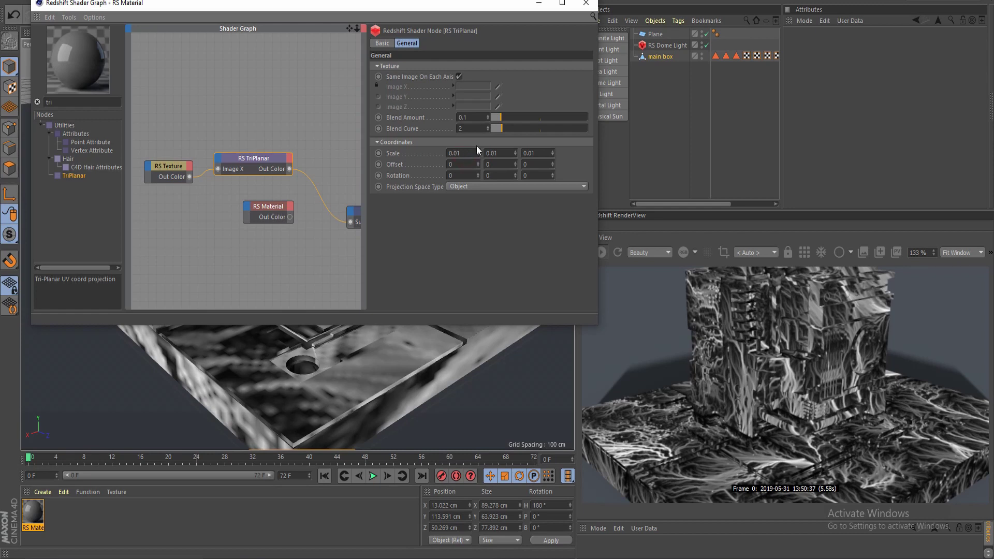
left_click_drag(501, 116, 541, 125)
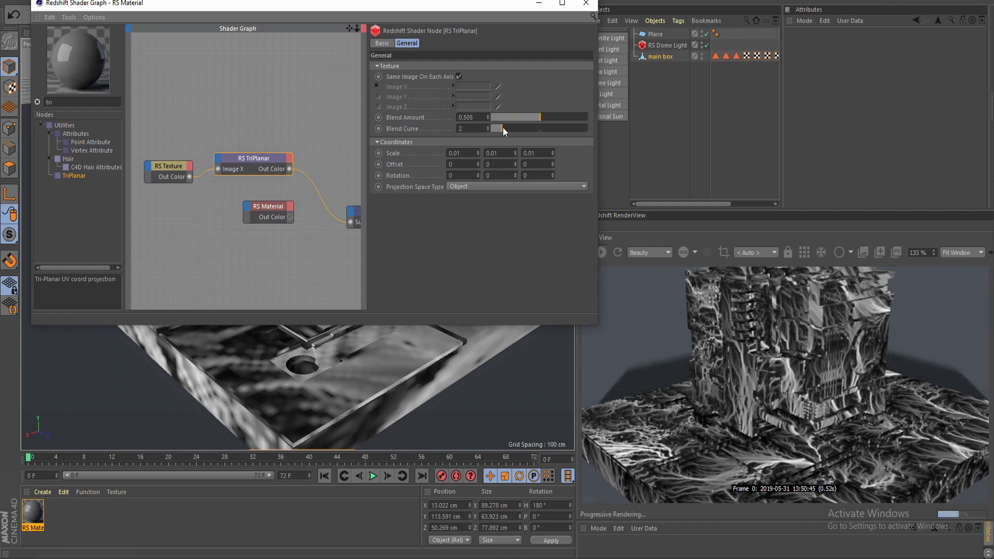
mouse_move(503, 129)
left_mouse_down()
mouse_move(588, 140)
mouse_move(489, 133)
mouse_move(588, 145)
mouse_move(489, 135)
left_mouse_up()
mouse_move(502, 129)
left_mouse_down()
mouse_move(614, 147)
mouse_move(492, 133)
mouse_move(574, 145)
mouse_move(538, 145)
left_mouse_up()
- Set the TriPlanar Offset to 5 on X and Z, then bring Output into view
left_click_drag(478, 164, 529, 163)
left_click(553, 164)
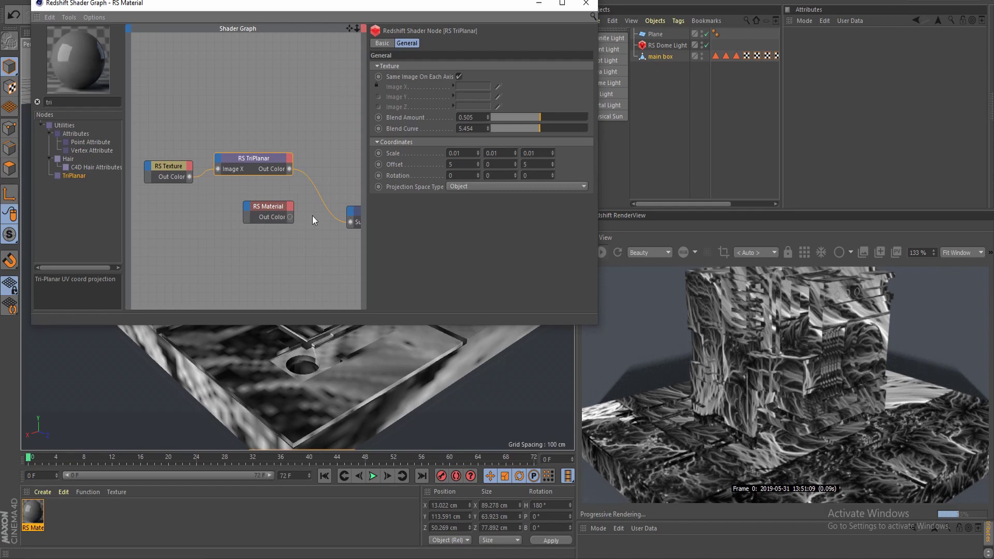
scroll(318, 215, "down", 4)
scroll(314, 211, "up", 3)
middle_click_drag(313, 210, 283, 179, "alt")
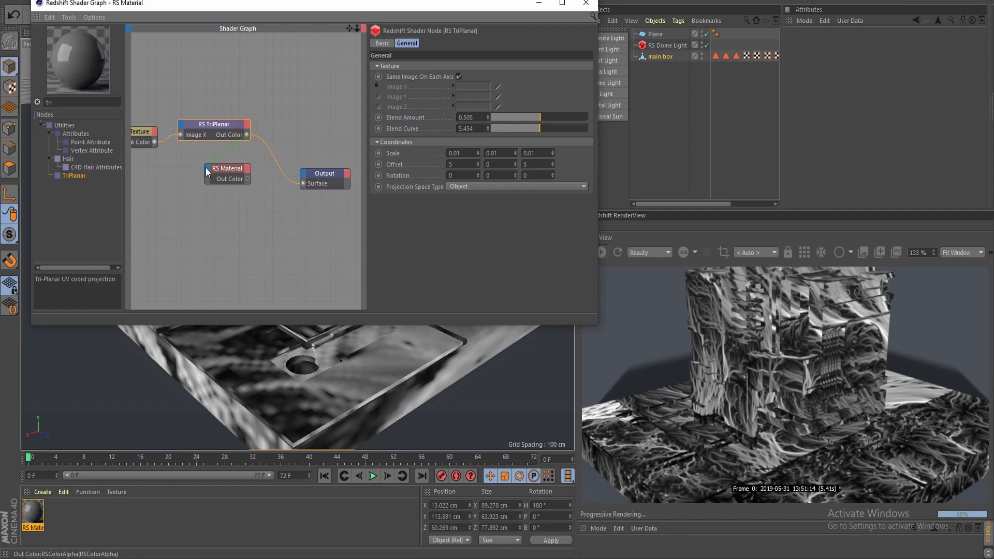
- Plug the TriPlanar output into the RS Material's Refl Roughness and reposition the Output node
left_click_drag(206, 166, 207, 167)
mouse_move(253, 186)
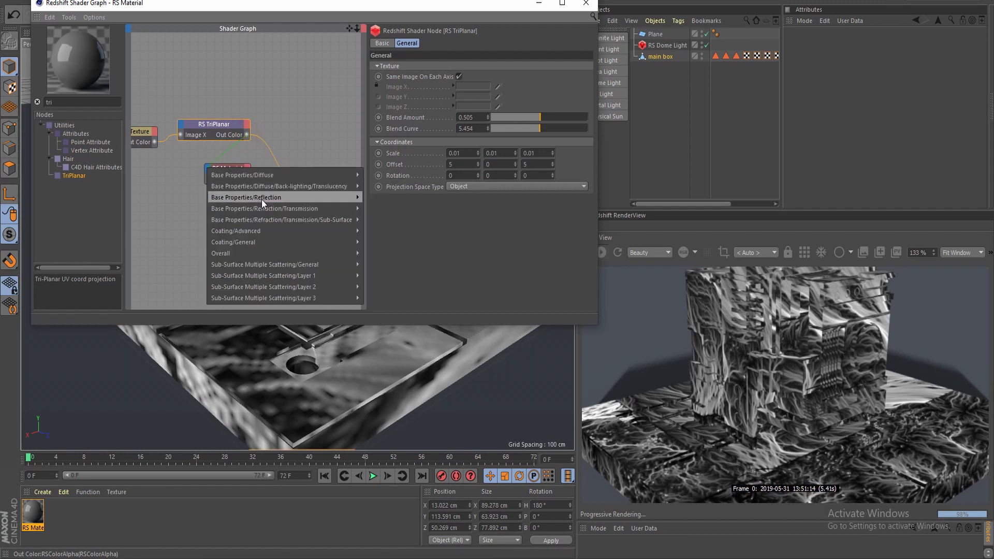
left_click(405, 232)
left_click_drag(321, 175, 356, 176)
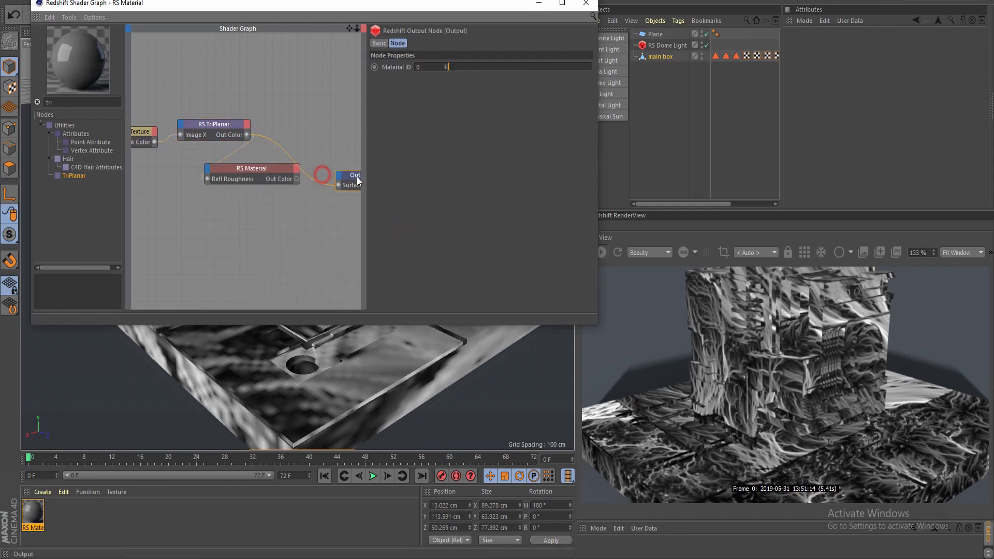
middle_click_drag(304, 175, 260, 174)
left_click(236, 170)
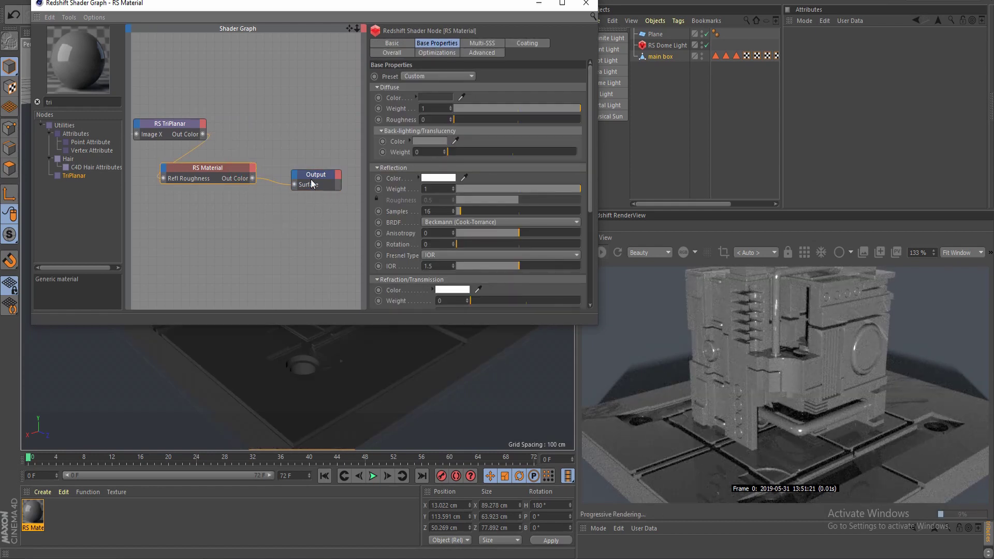
left_click_drag(313, 183, 308, 182)
- Zoom and recentre the render on the box, then move the TriPlanar node up and right
scroll(816, 438, "down", 1)
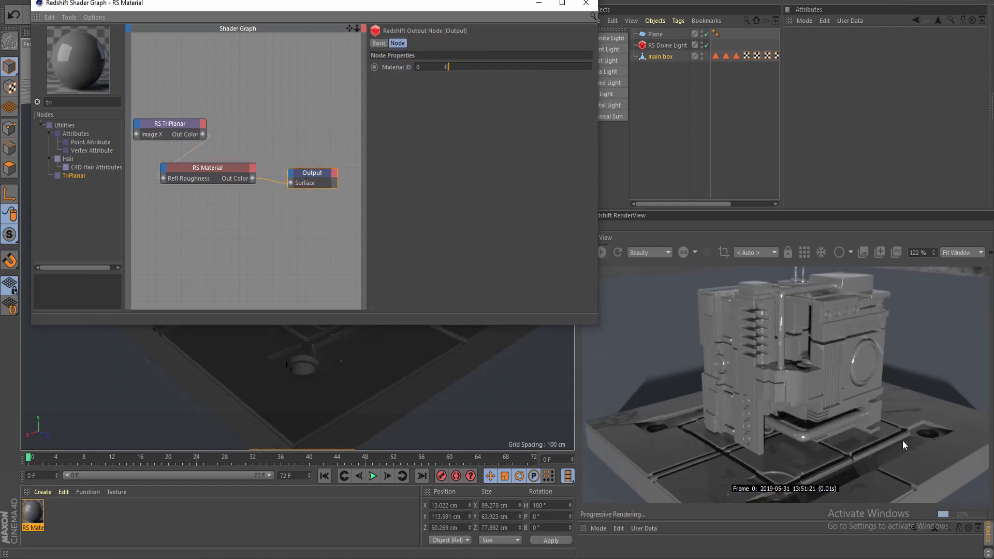
scroll(821, 334, "up", 3)
scroll(786, 301, "down", 5)
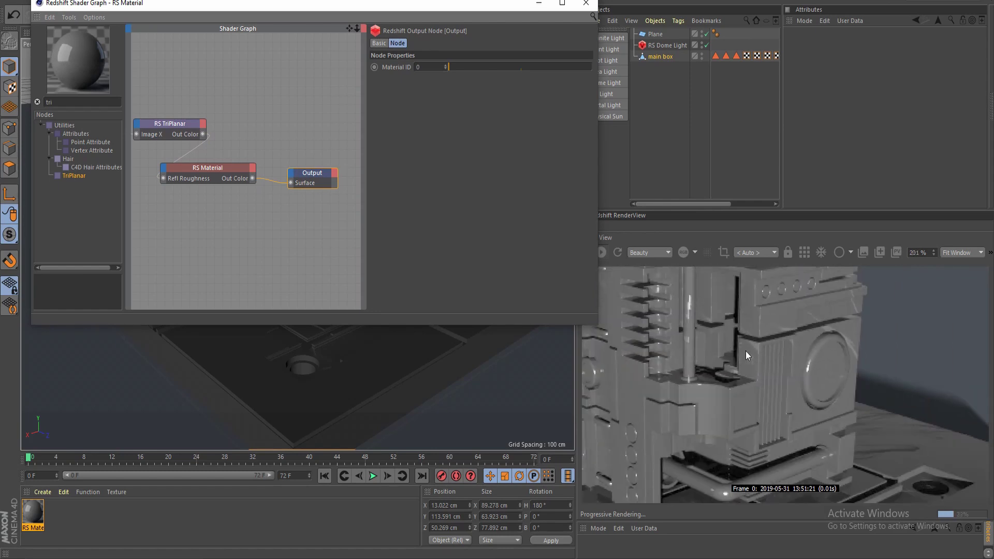
scroll(689, 362, "up", 3)
scroll(688, 357, "down", 3)
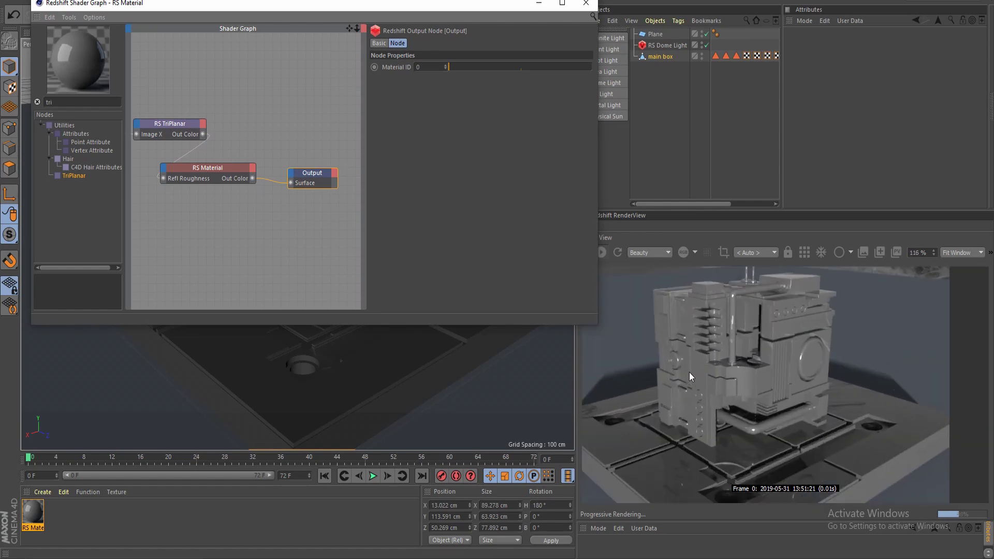
scroll(694, 394, "up", 3)
scroll(698, 420, "down", 2)
scroll(734, 455, "up", 4)
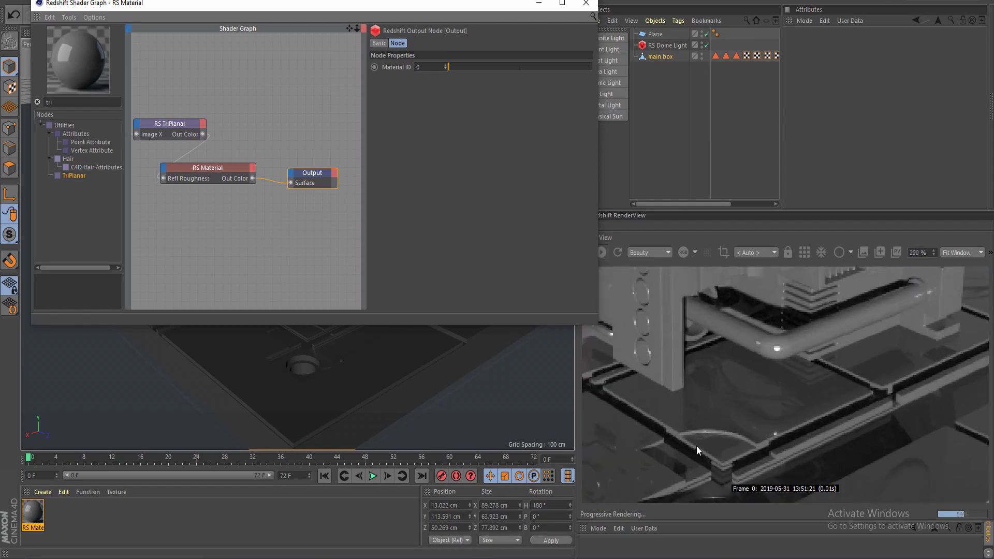
scroll(620, 372, "down", 4)
scroll(637, 381, "up", 3)
scroll(636, 379, "down", 2)
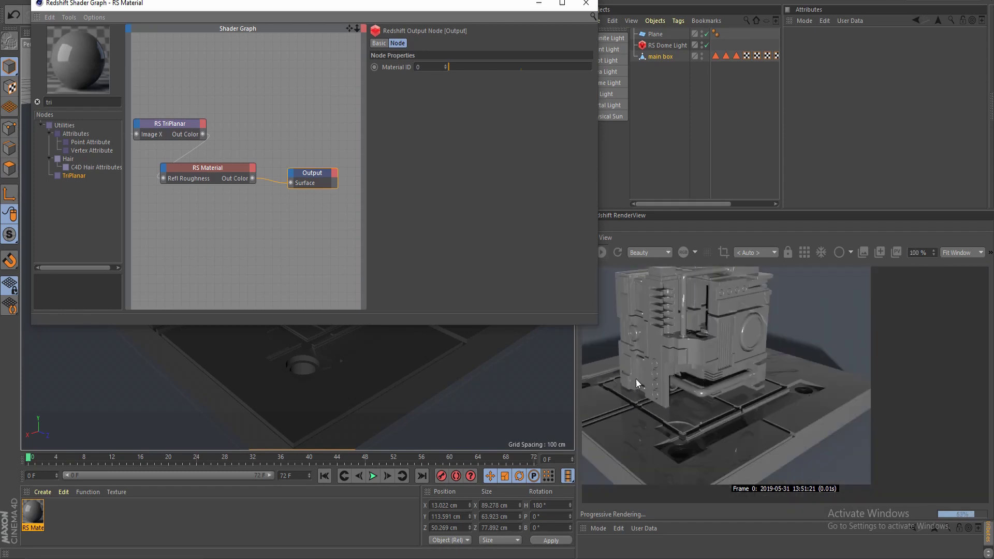
scroll(641, 369, "down", 1)
middle_click_drag(665, 374, 733, 387)
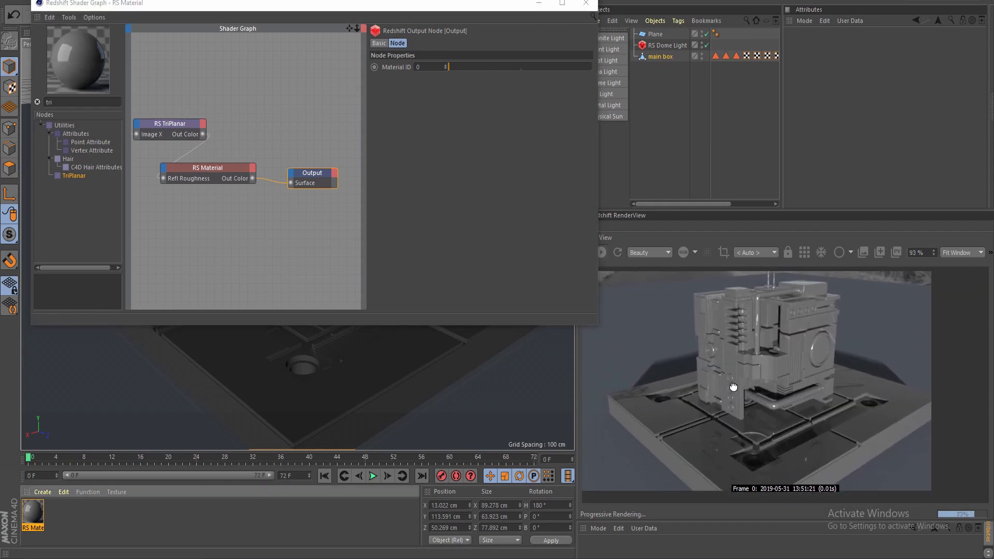
left_click_drag(175, 123, 192, 106)
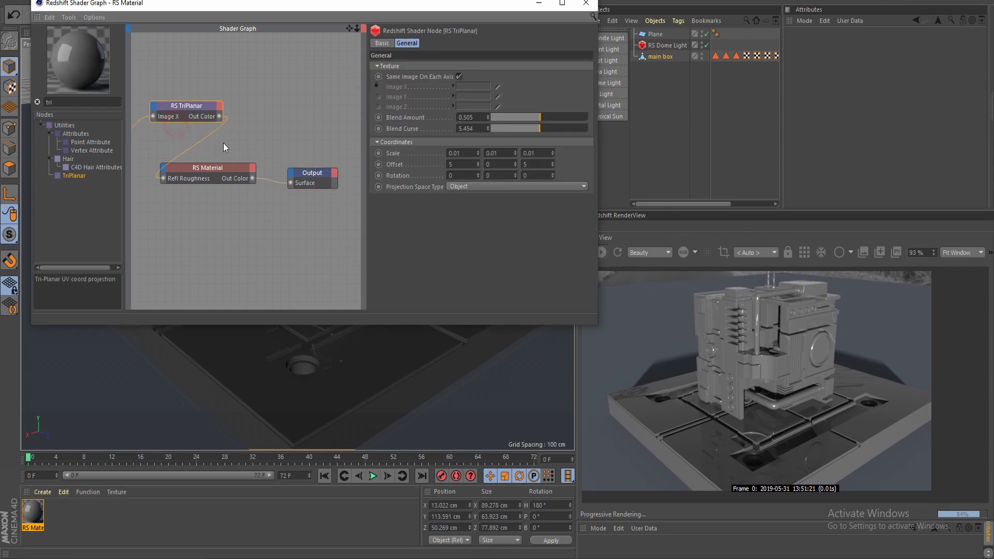
- Move the RS Texture node up and left beside the RS TriPlanar node, then marquee-select both
scroll(222, 144, "down", 3)
middle_click_drag(219, 159, 314, 208)
left_click(244, 185)
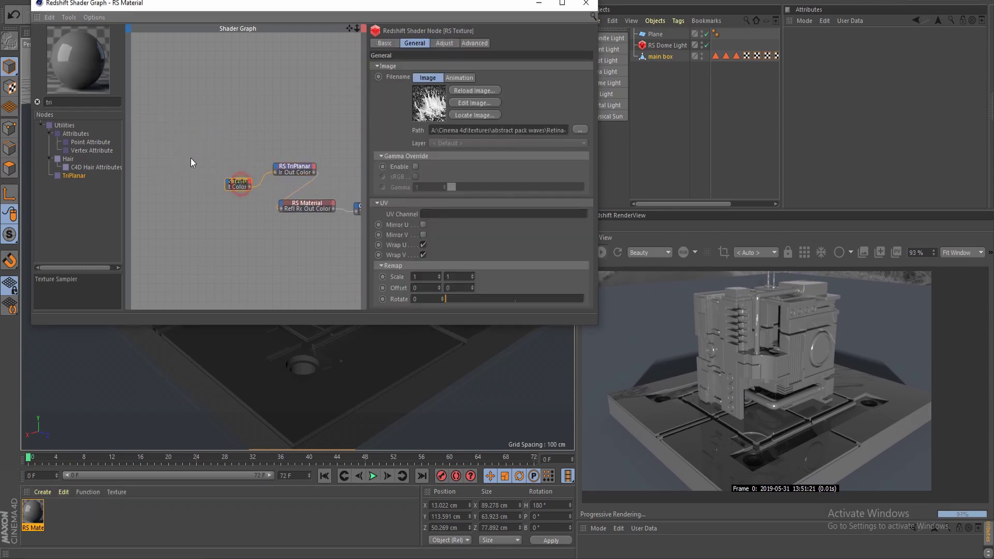
left_click_drag(245, 186, 193, 152)
left_click(299, 170)
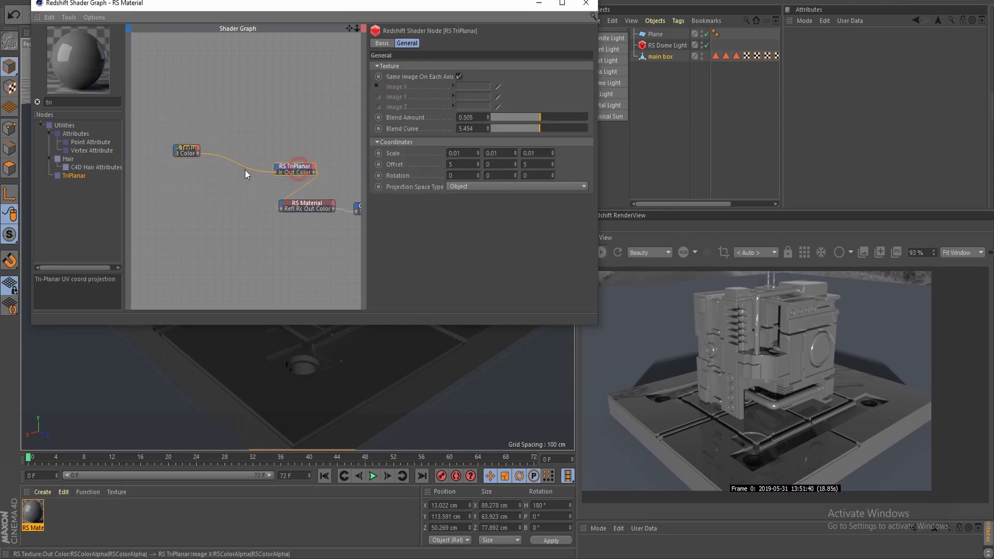
scroll(305, 247, "up", 3)
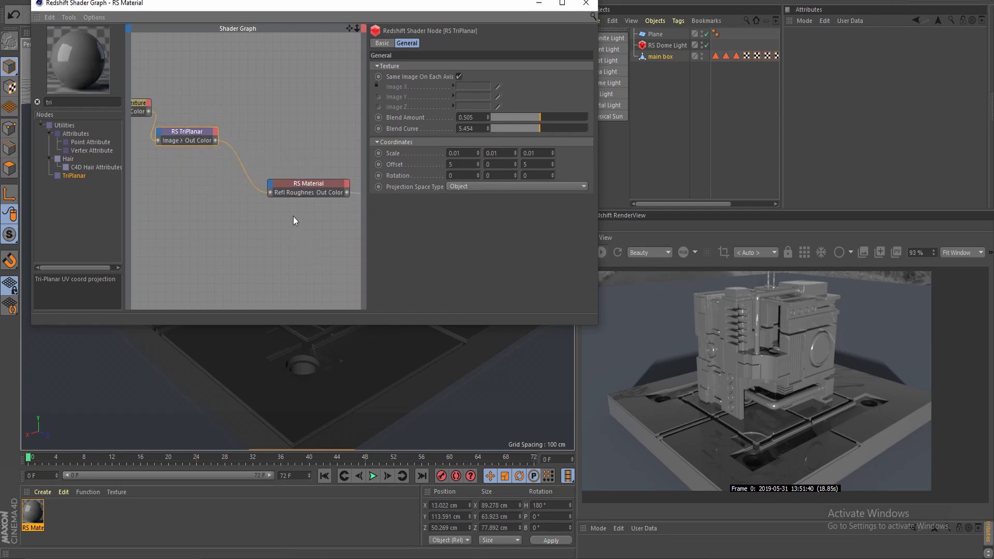
scroll(294, 216, "down", 2)
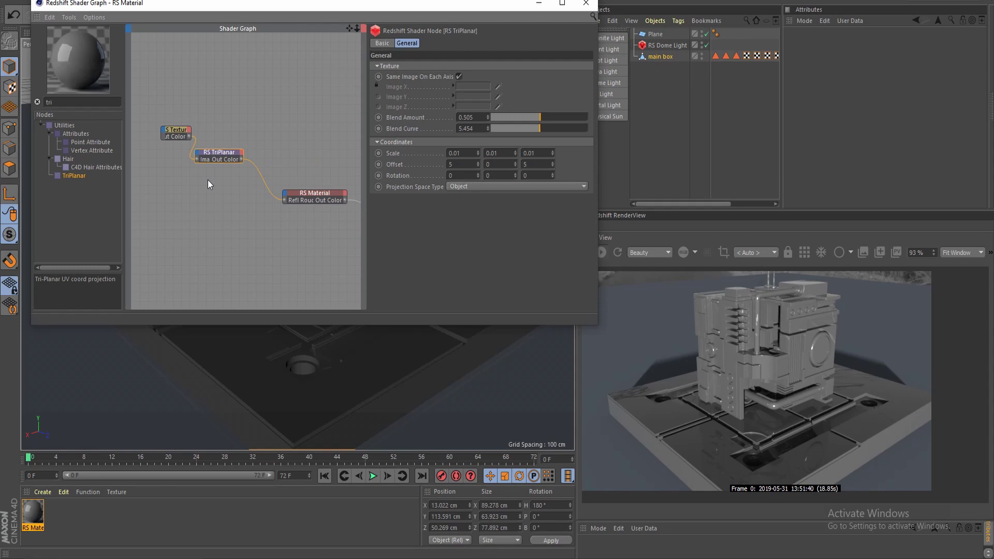
left_click_drag(169, 114, 239, 177)
- Delete the old texture and tri-planar nodes and add an RS Color Layer node
key("Delete")
left_click_drag(84, 101, 46, 99)
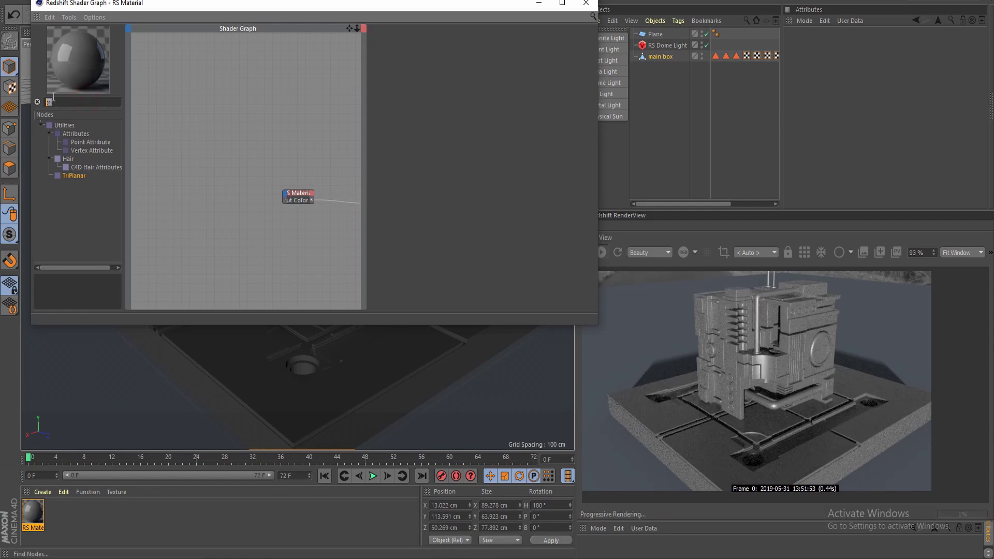
type("laye")
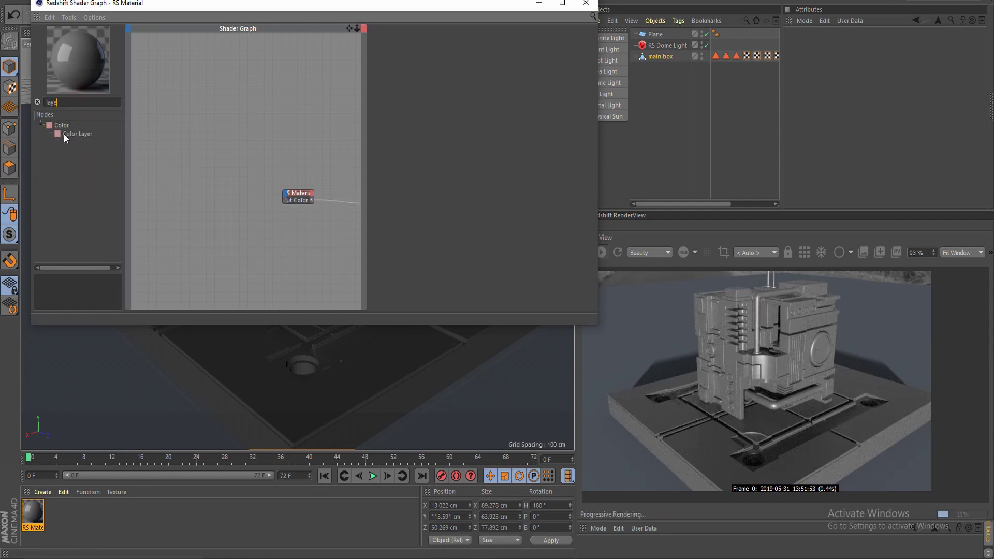
left_click_drag(67, 132, 219, 163)
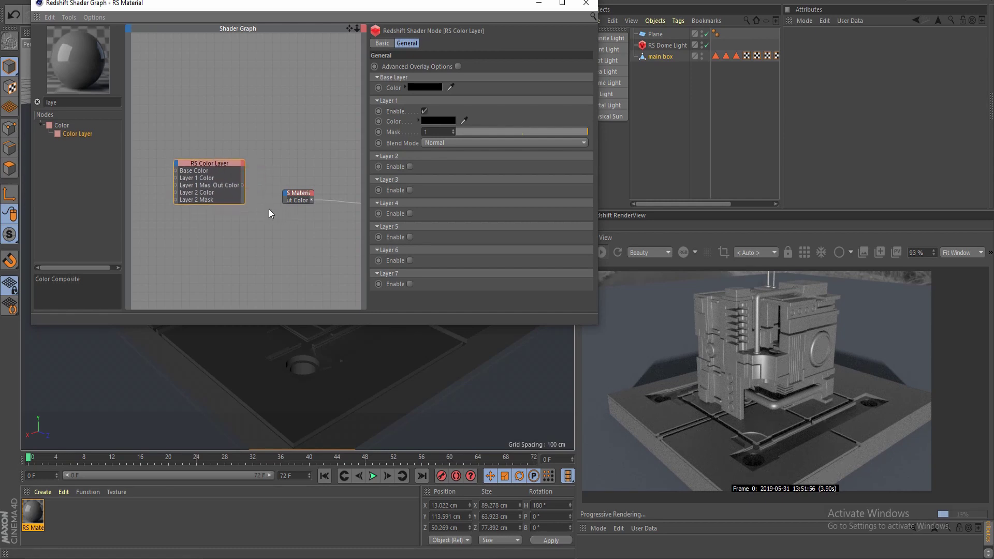
left_click_drag(219, 162, 223, 156)
- Add an RS Texture node loaded with the Retina-BM-006 image, declining the project copy
key("BackSpace")
key("BackSpace")
key("BackSpace")
key("BackSpace")
type("tex")
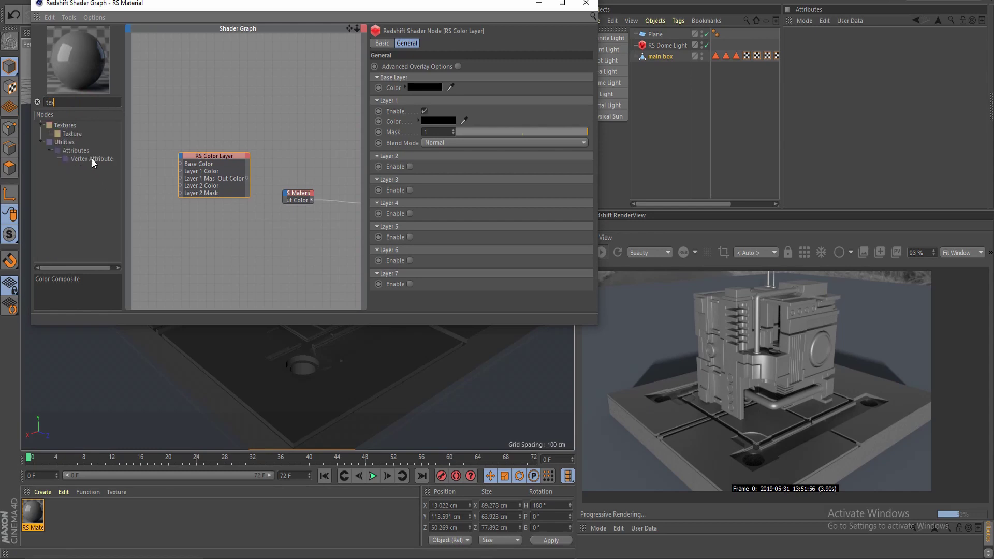
left_click_drag(72, 136, 181, 116)
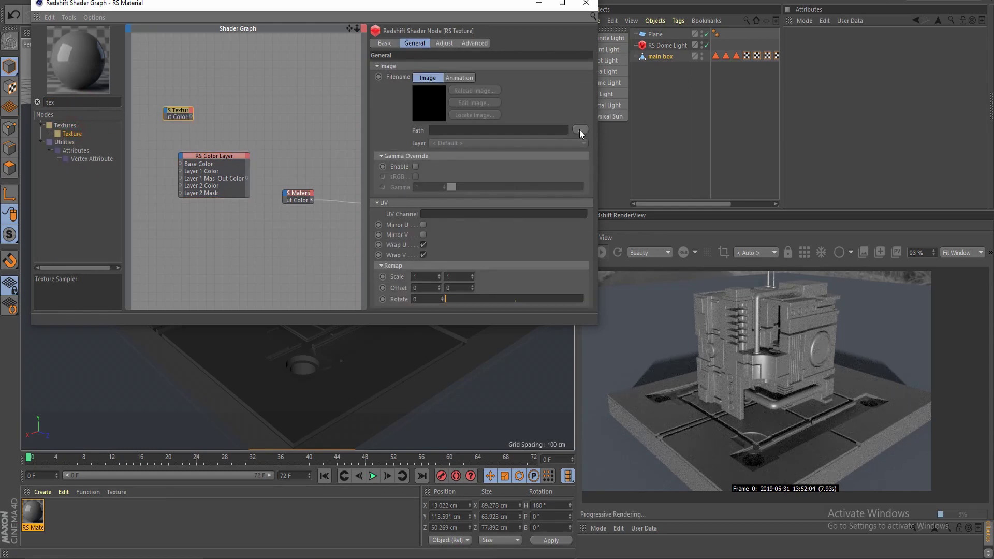
left_click(580, 130)
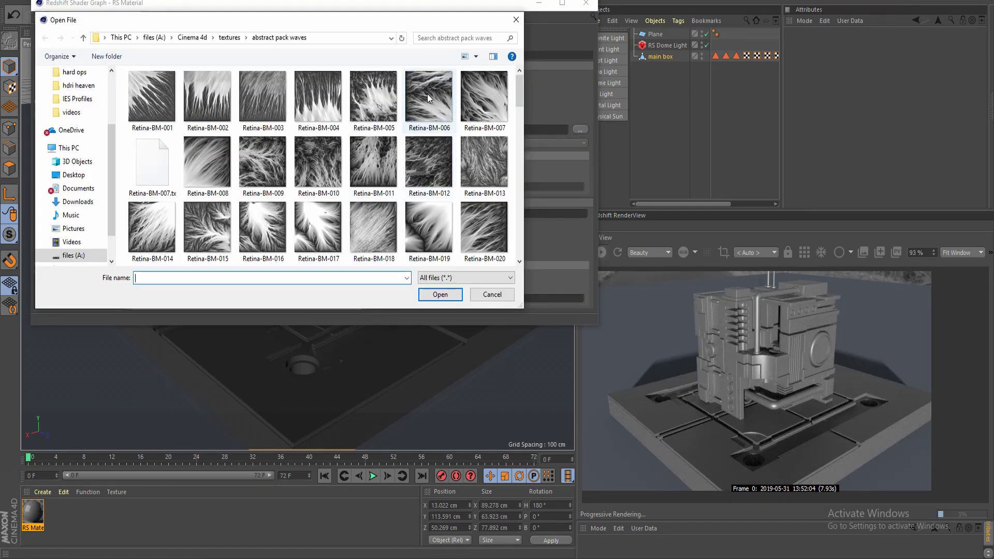
left_click(427, 94)
left_click(449, 294)
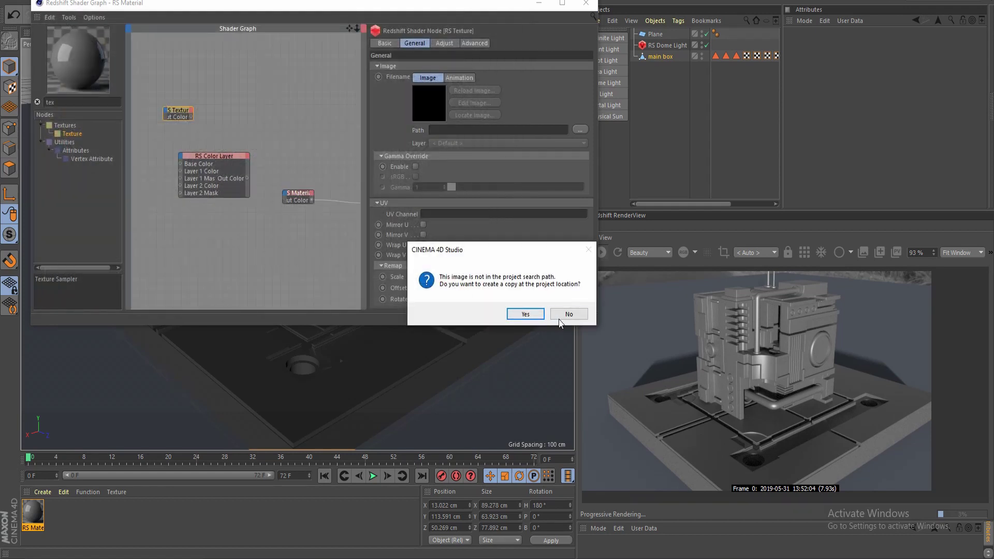
left_click(565, 315)
- Wire the texture into Color Layer Base Color and the Color Layer into RS Material Diffuse Color
left_click(180, 112)
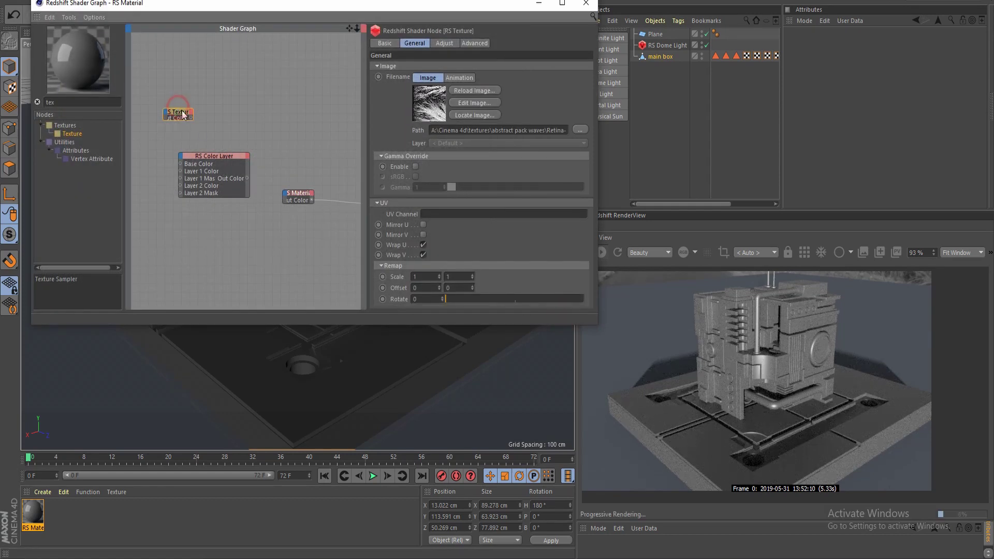
left_click_drag(162, 128, 180, 164)
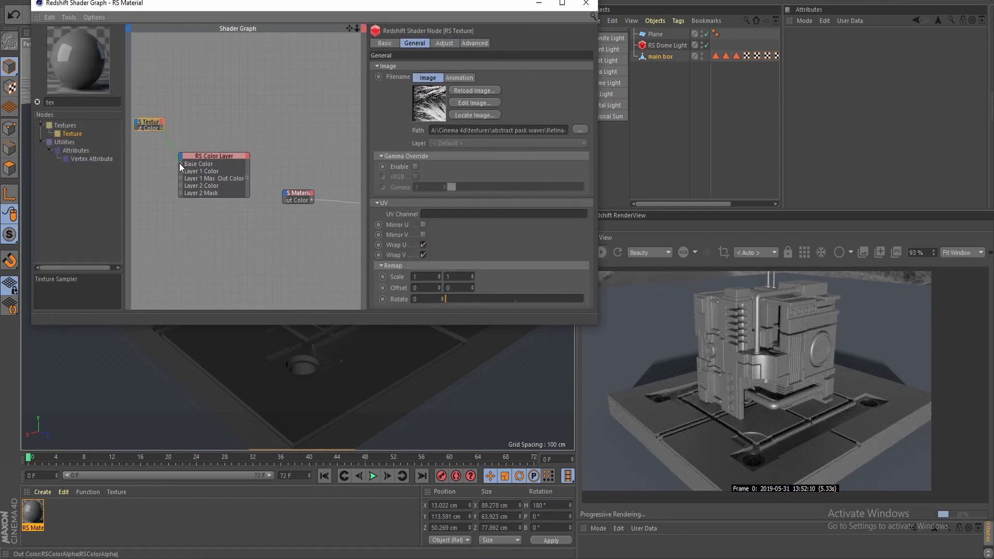
left_click(248, 177)
left_click(288, 197)
mouse_move(394, 201)
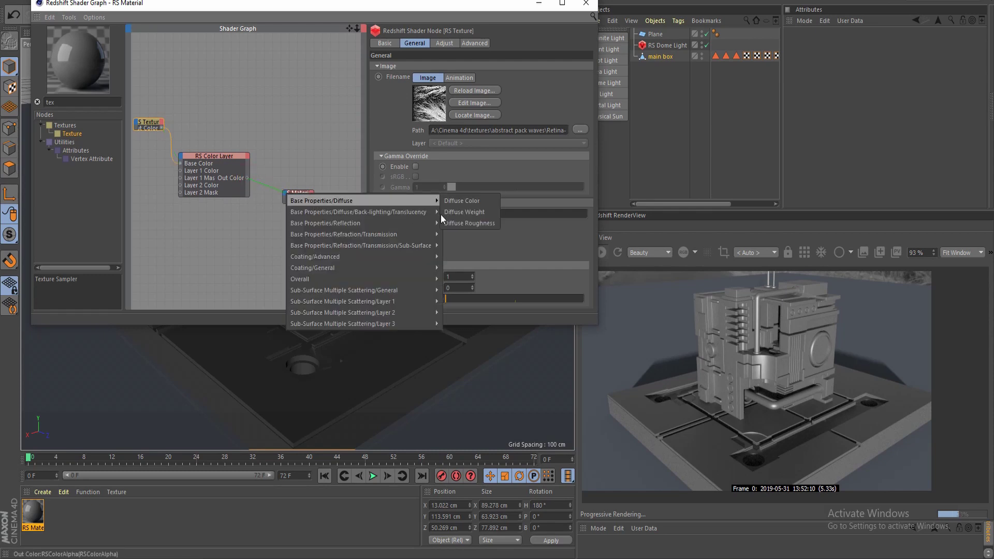
left_click(467, 200)
middle_click_drag(172, 169, 246, 186)
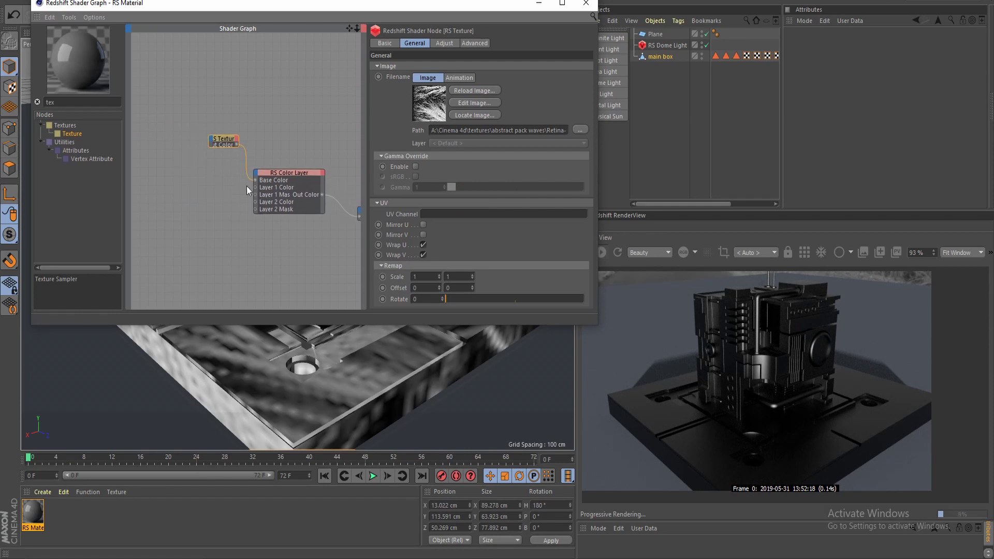
left_click_drag(224, 140, 188, 135)
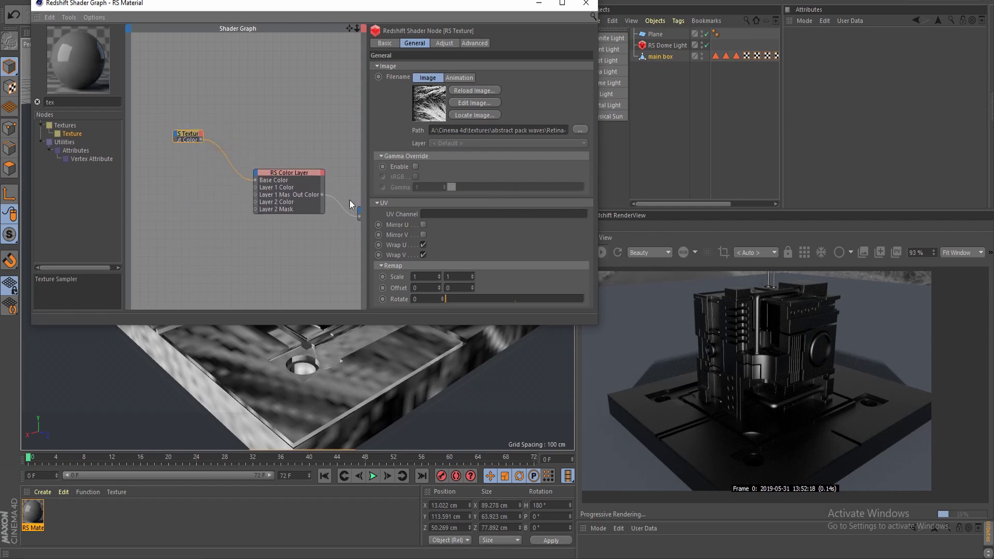
left_click(293, 172)
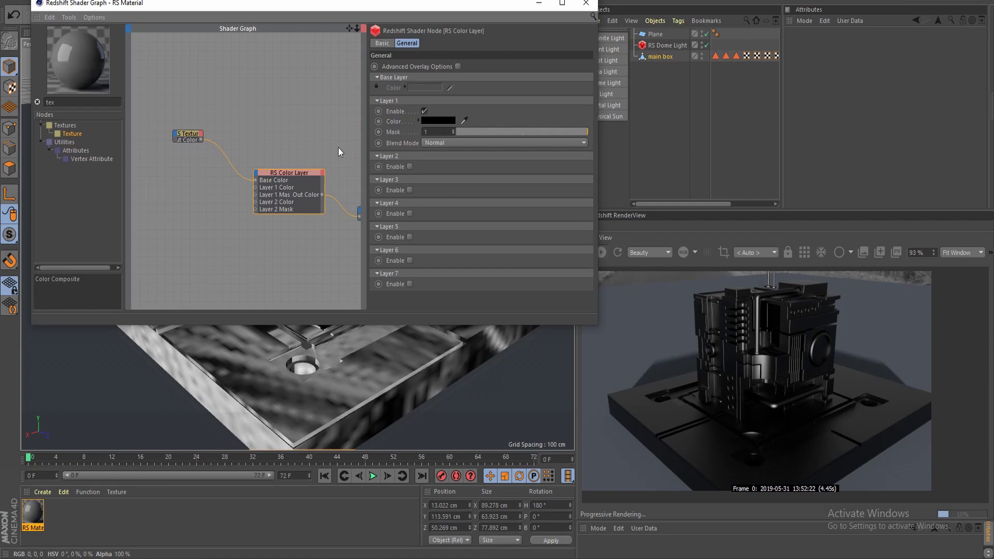
- Add a second RS Texture node and load Techit-BM-008 from the alphas Techit Pack folder
double_click(79, 102)
left_click_drag(77, 133, 187, 181)
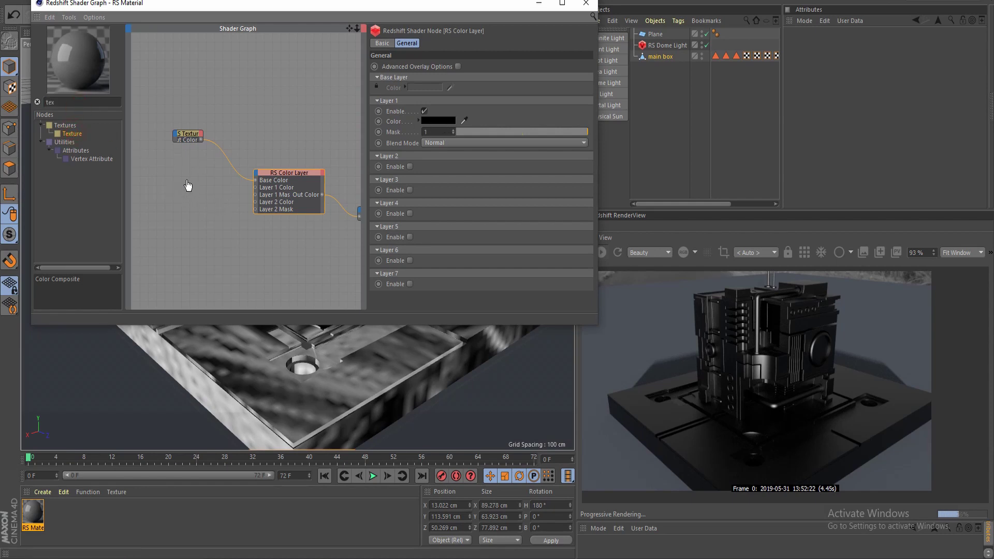
left_click(580, 129)
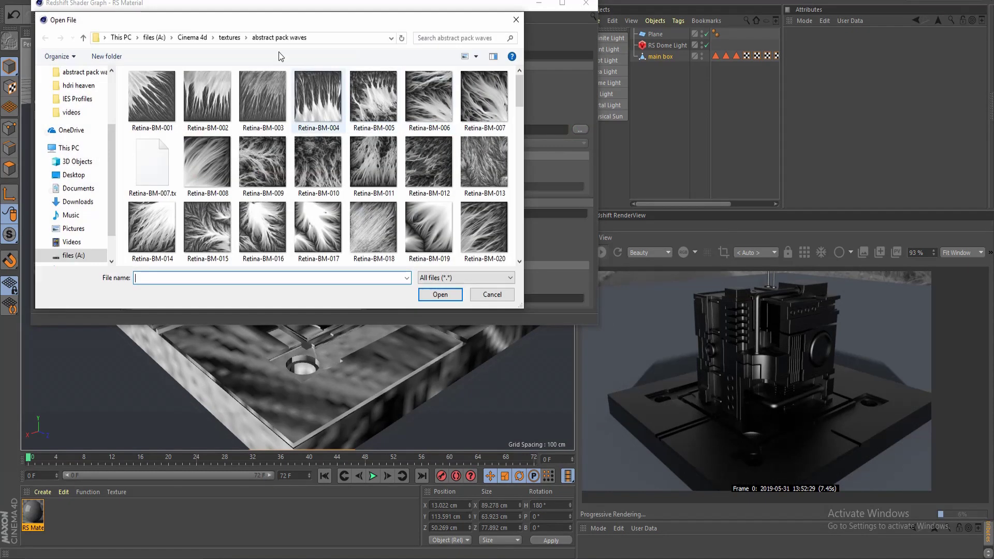
left_click(230, 38)
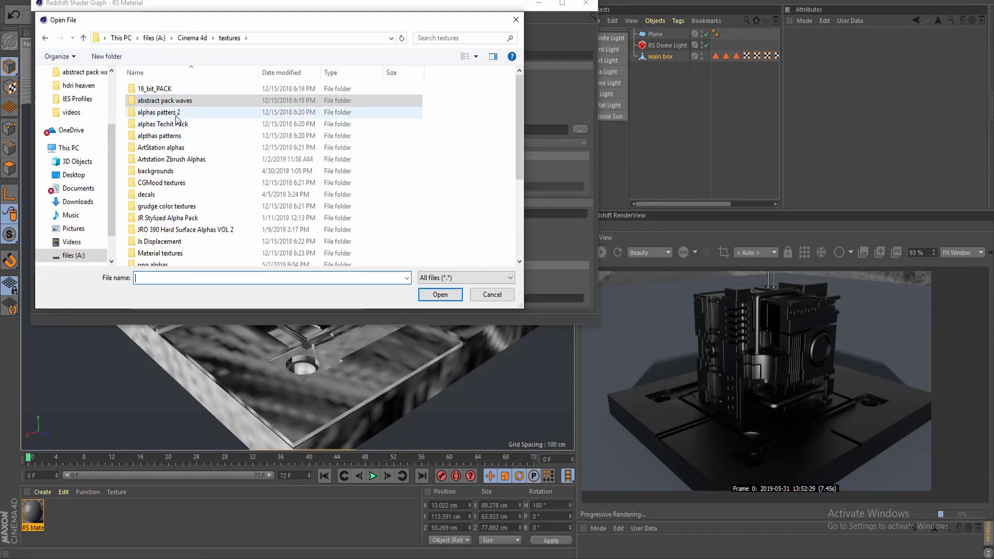
double_click(165, 89)
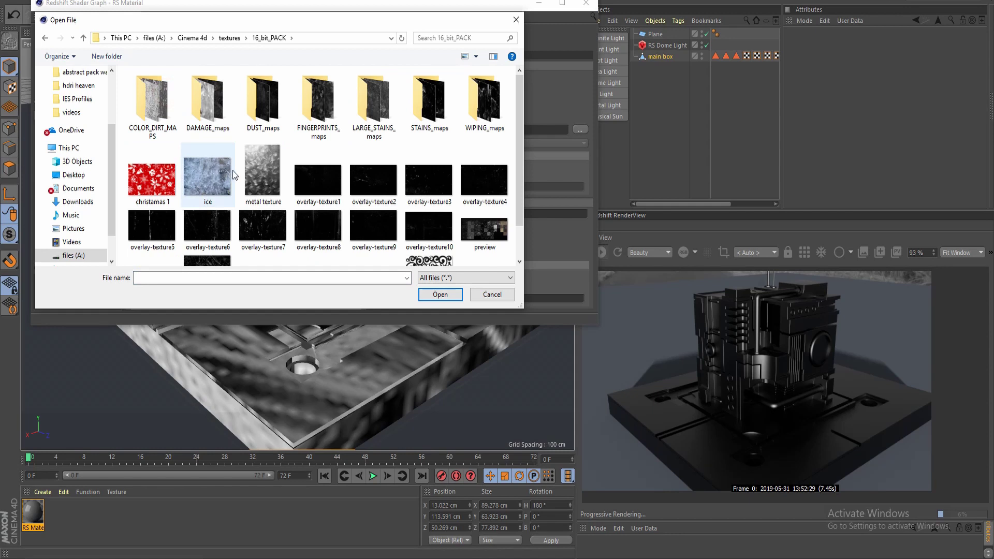
left_click(229, 38)
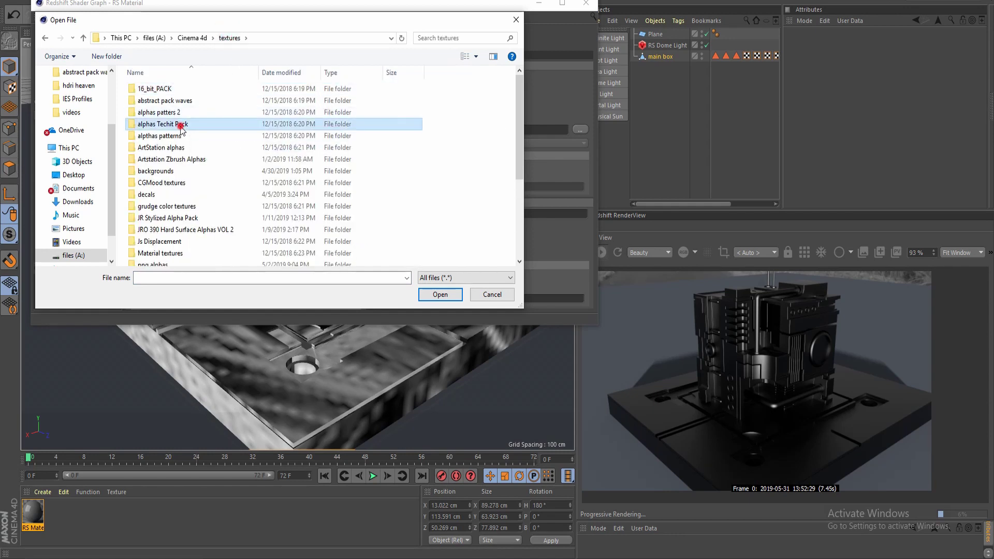
double_click(184, 111)
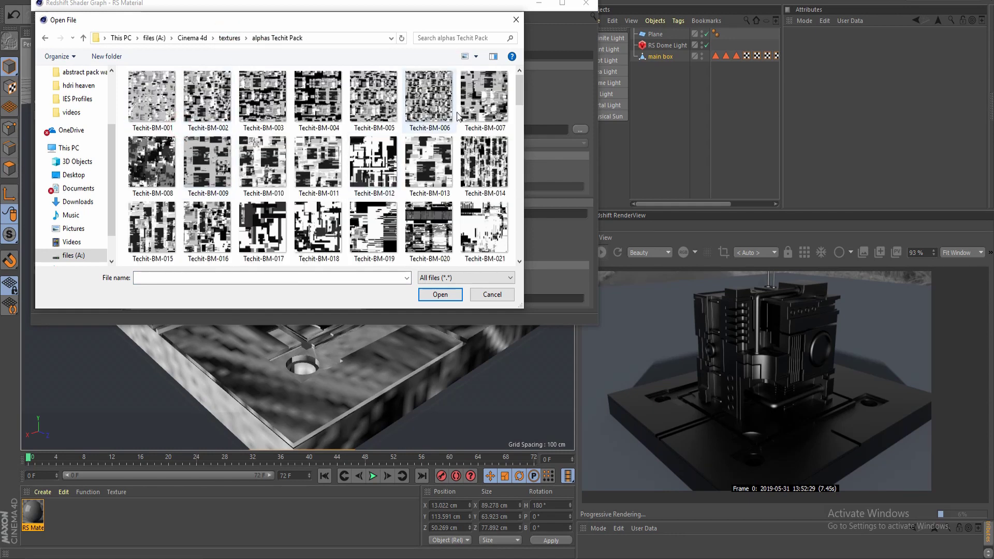
left_click(155, 157)
left_click(440, 294)
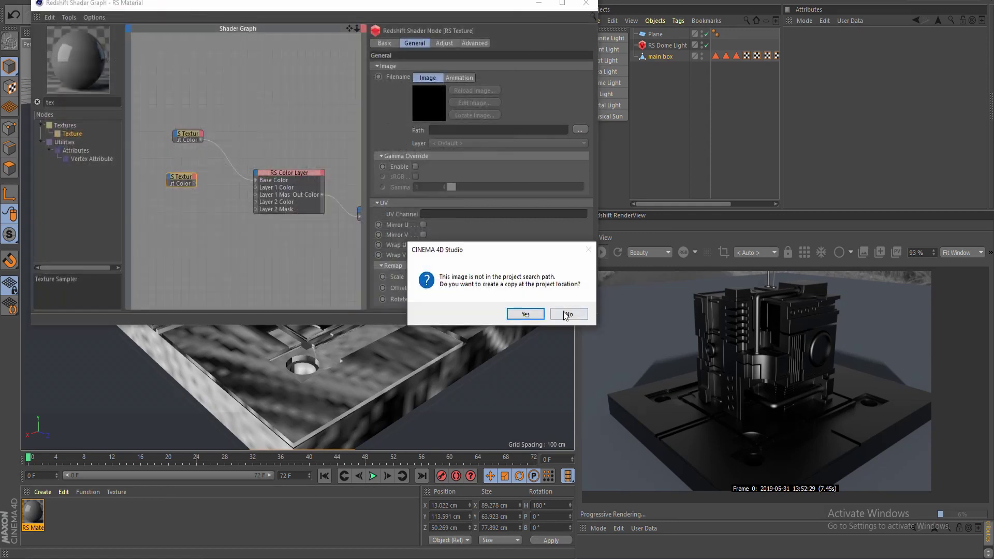
left_click(564, 312)
scroll(210, 185, "up", 2)
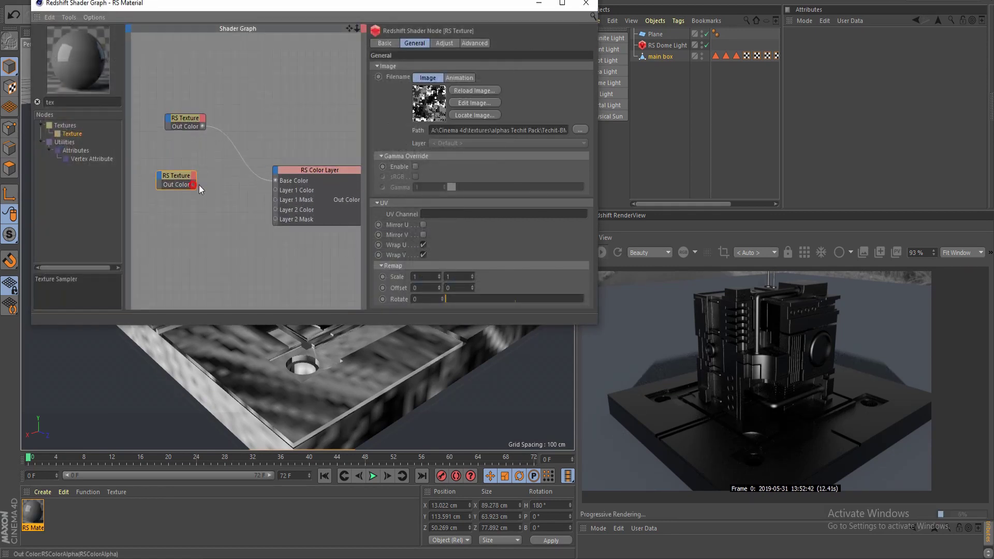
- Plug the second RS Texture into the RS Color Layer's Layer 1 Color input
left_click_drag(194, 185, 275, 189)
left_click_drag(183, 178, 223, 202)
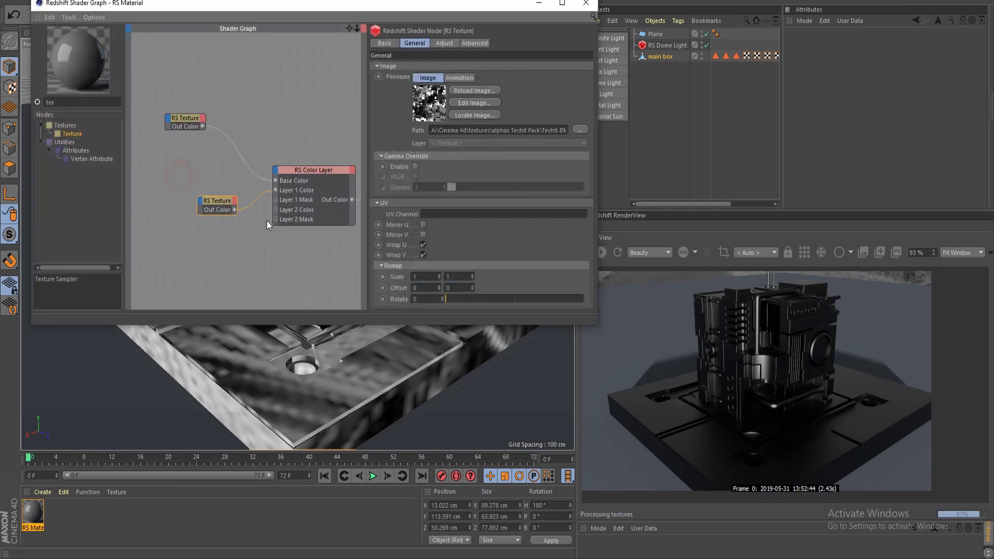
middle_click_drag(269, 224, 217, 208)
left_click(268, 163)
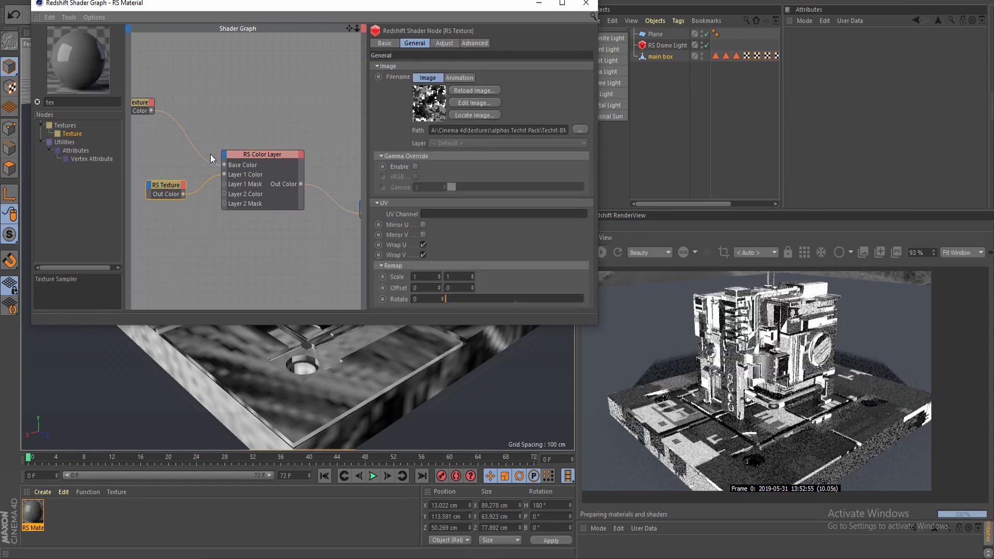
mouse_move(183, 208)
middle_mouse_down()
mouse_move(223, 212)
mouse_move(195, 205)
middle_mouse_up()
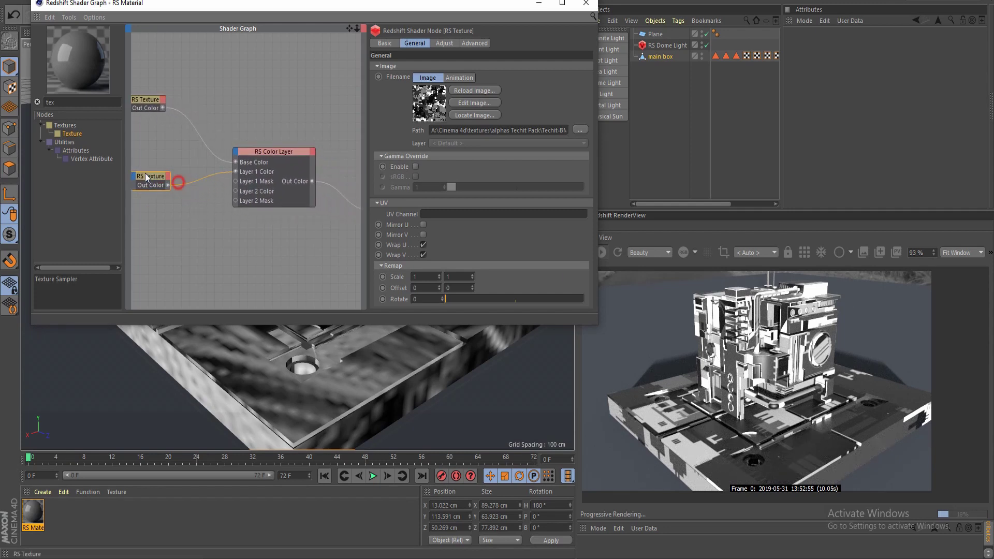
- Try Add, Multiply and Hardlight blend modes for Layer 1, settling on Add
left_click(284, 152)
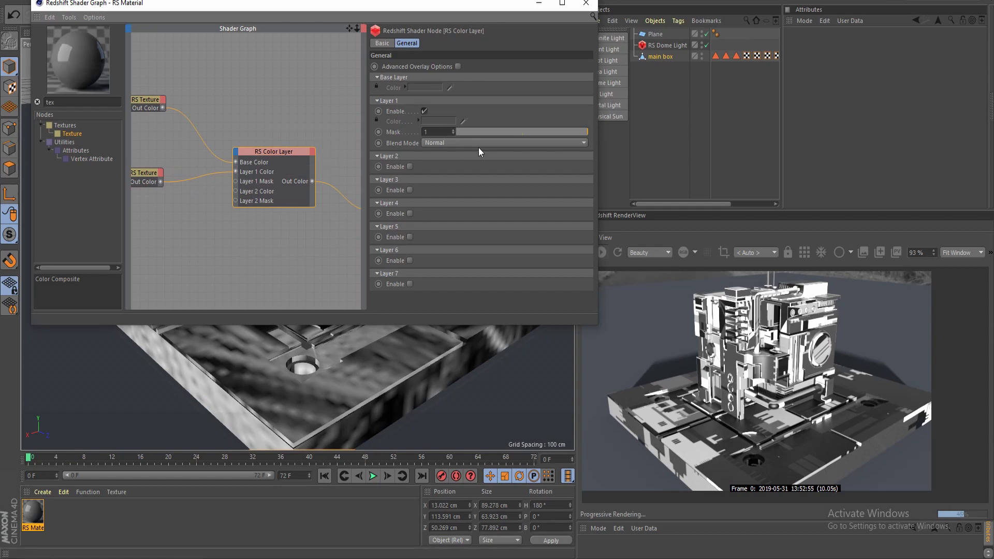
left_click(465, 143)
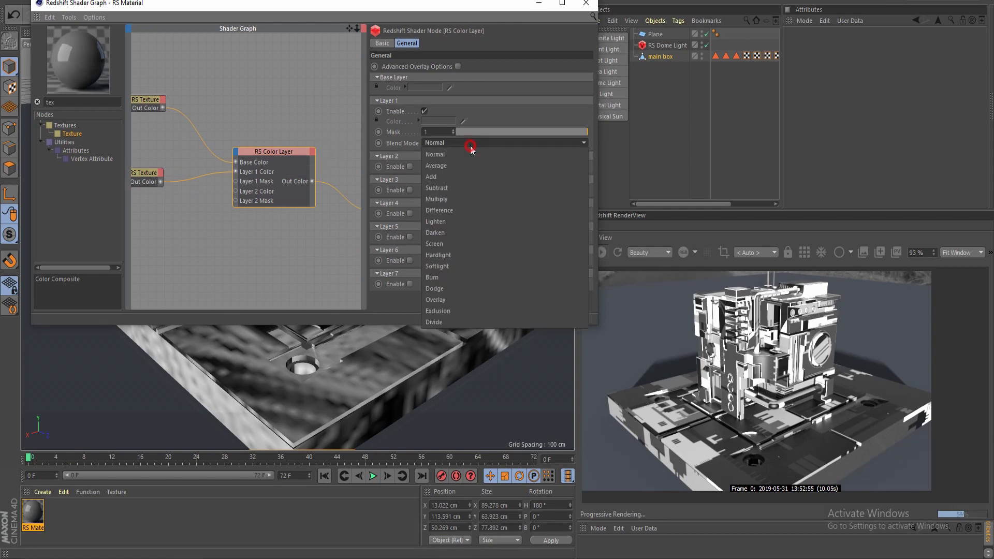
left_click(468, 174)
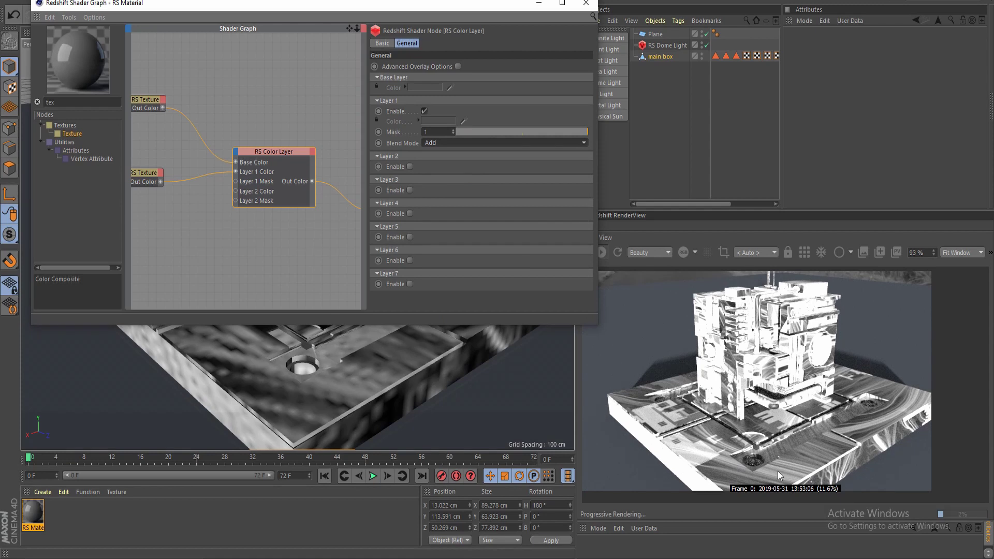
left_click(444, 144)
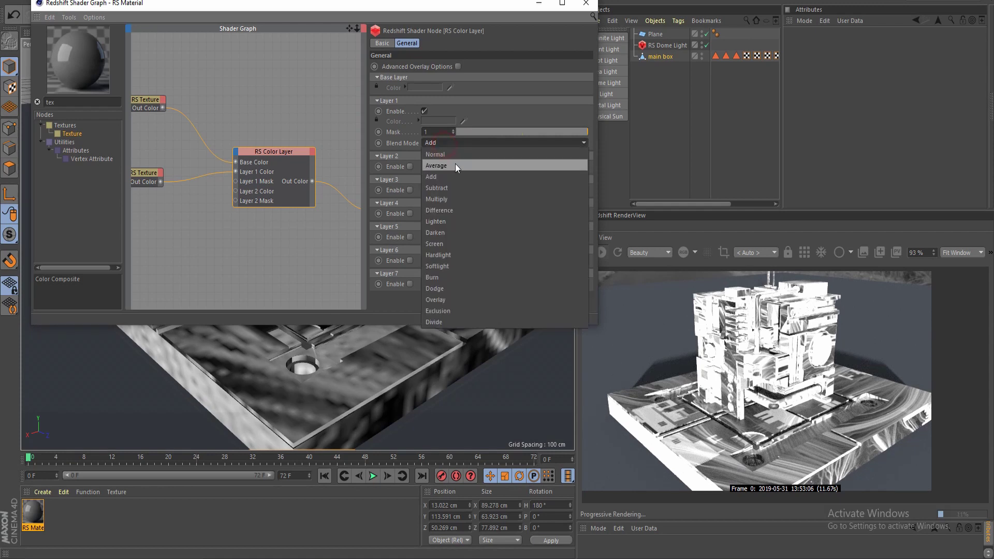
left_click(462, 197)
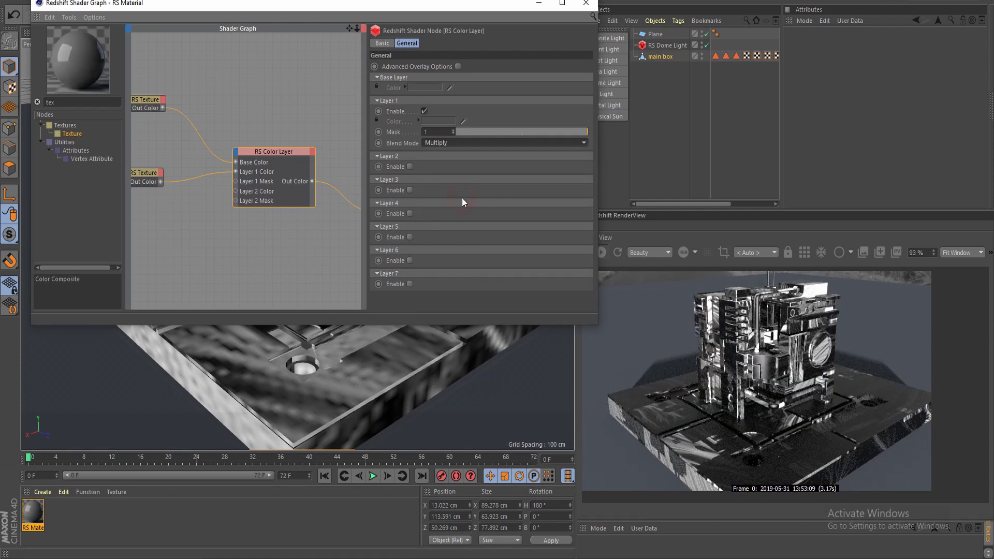
left_click(456, 144)
left_click(479, 255)
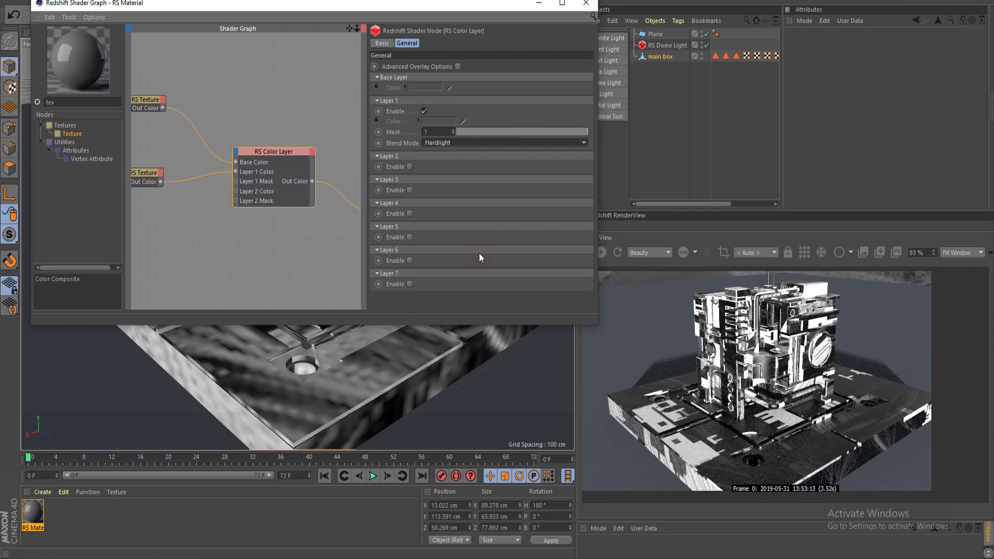
left_click(484, 144)
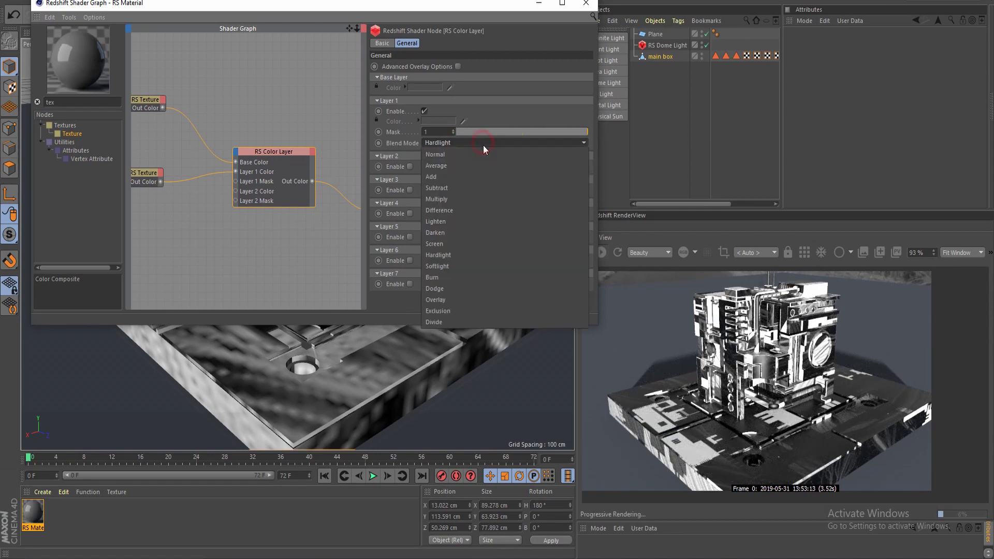
left_click(481, 176)
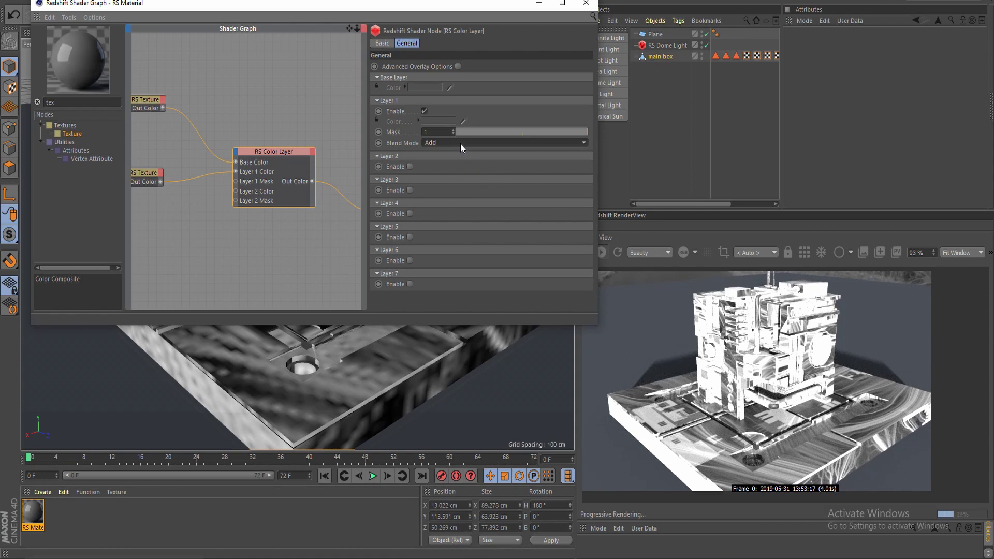
scroll(241, 222, "down", 2)
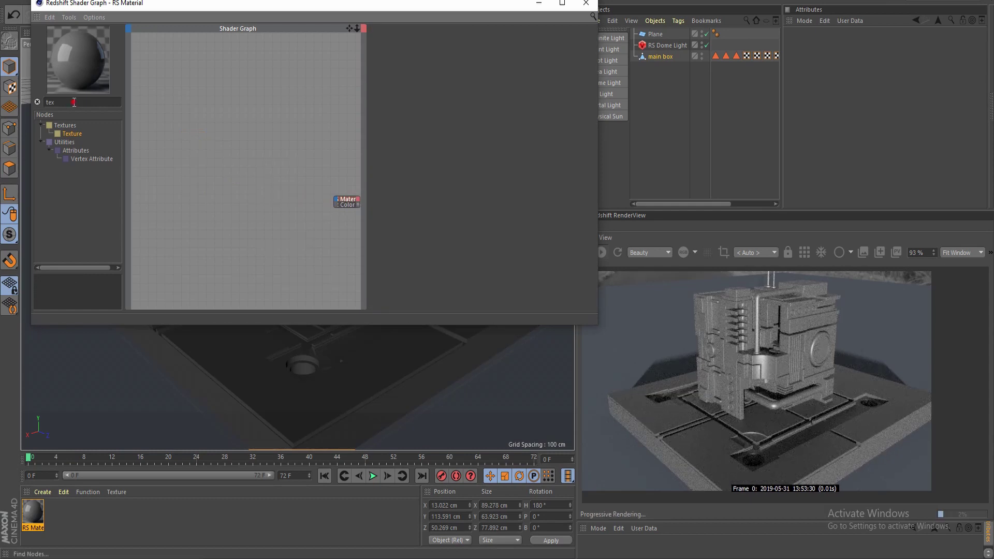
- Add an RS Bump Map node to the shader graph via the 'bum' search
type("ble")
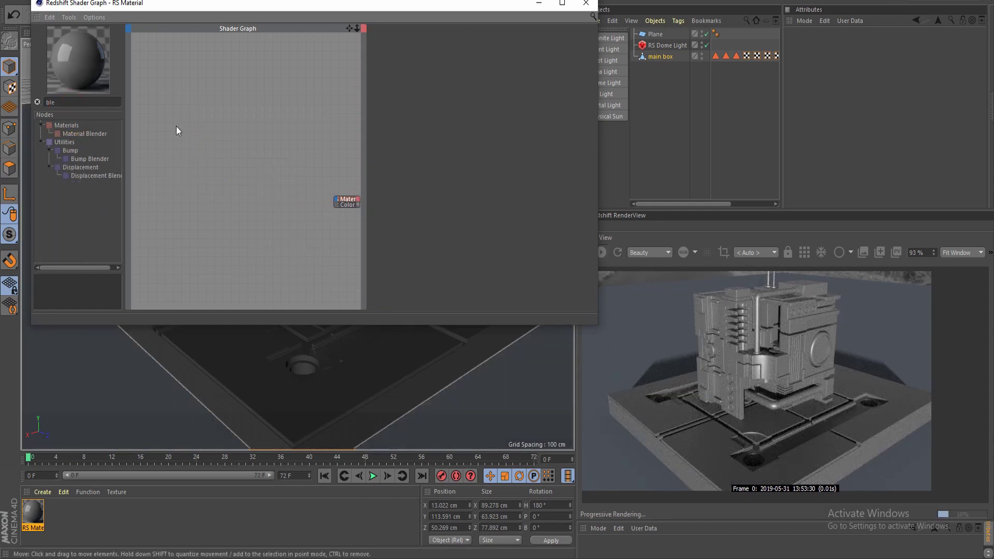
left_click_drag(76, 151, 231, 161)
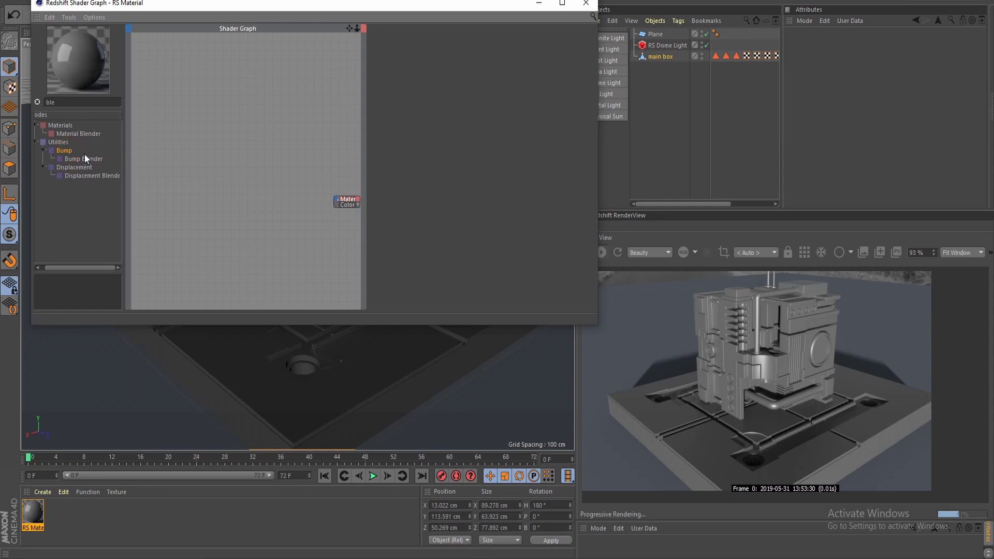
left_click_drag(64, 102, 49, 91)
type("bum")
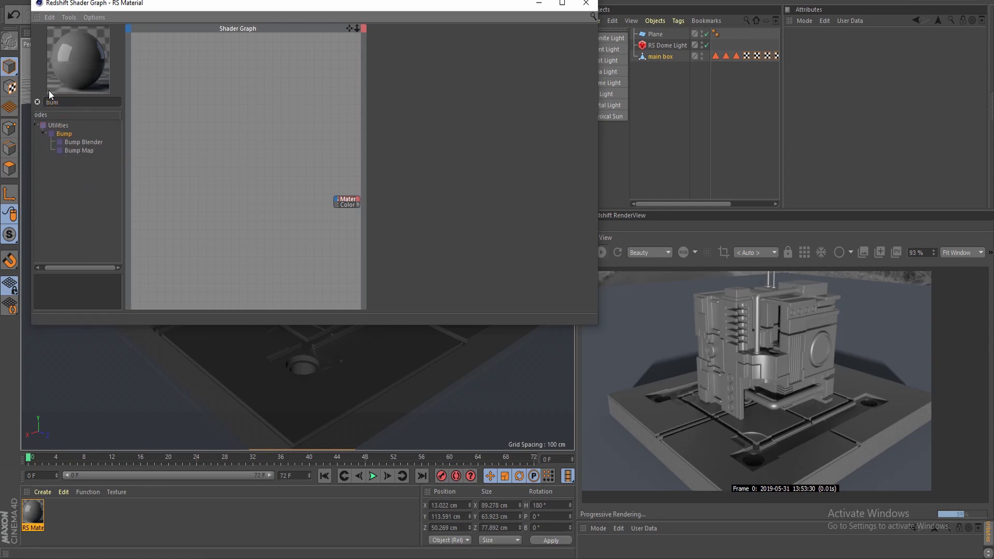
left_click_drag(73, 150, 281, 172)
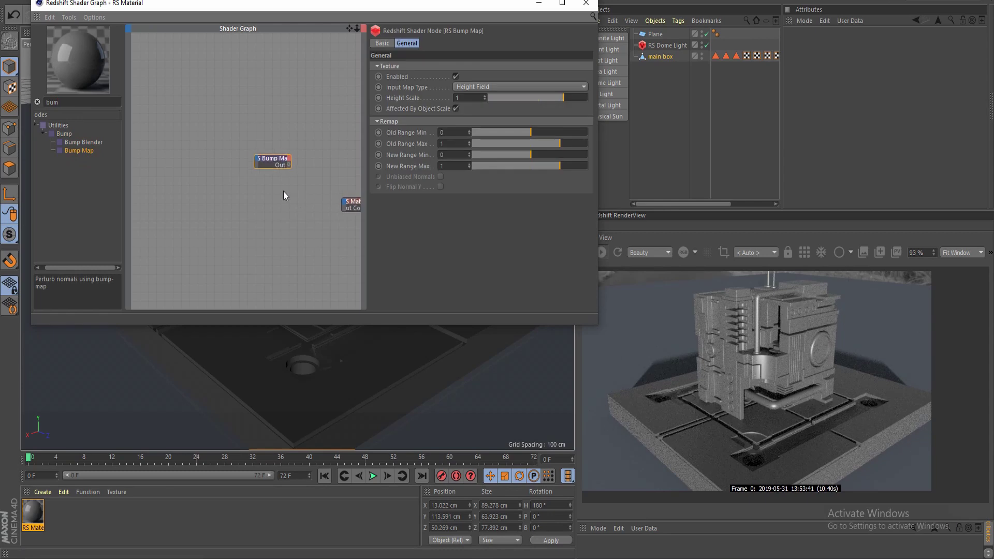
- Add an RS Texture node loaded with Techit-BM-045, dismissing the search-path prompt
key("BackSpace")
key("BackSpace")
key("BackSpace")
type("tex")
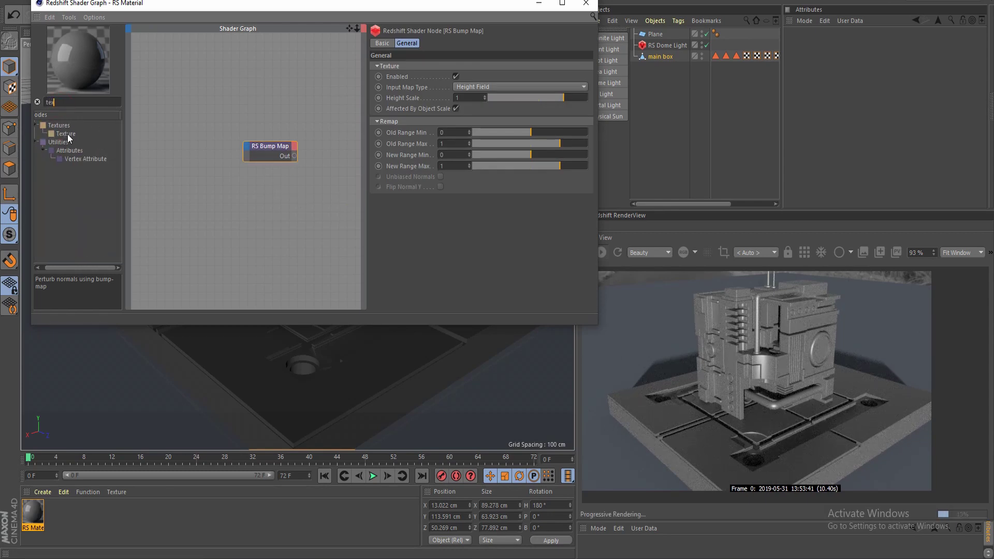
left_click_drag(66, 133, 201, 140)
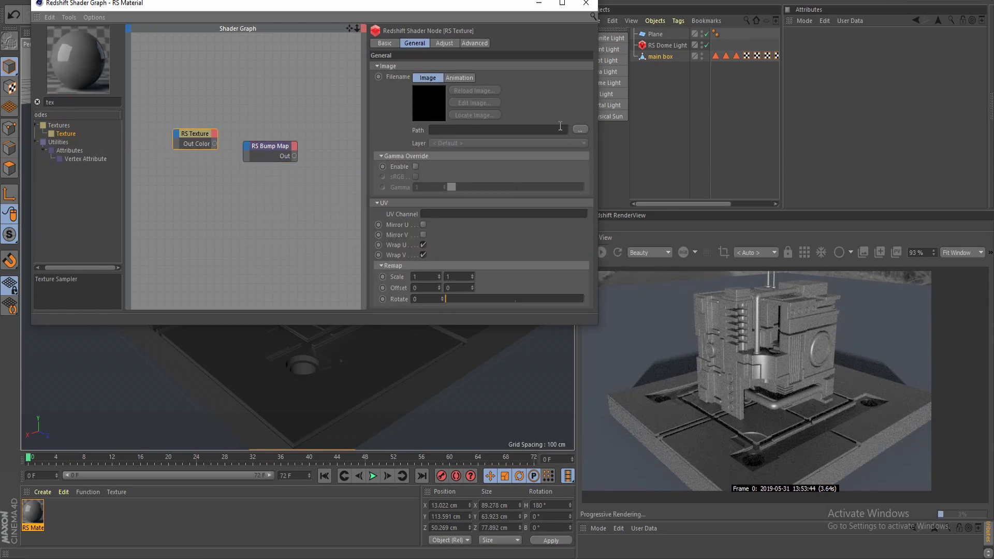
left_click(579, 130)
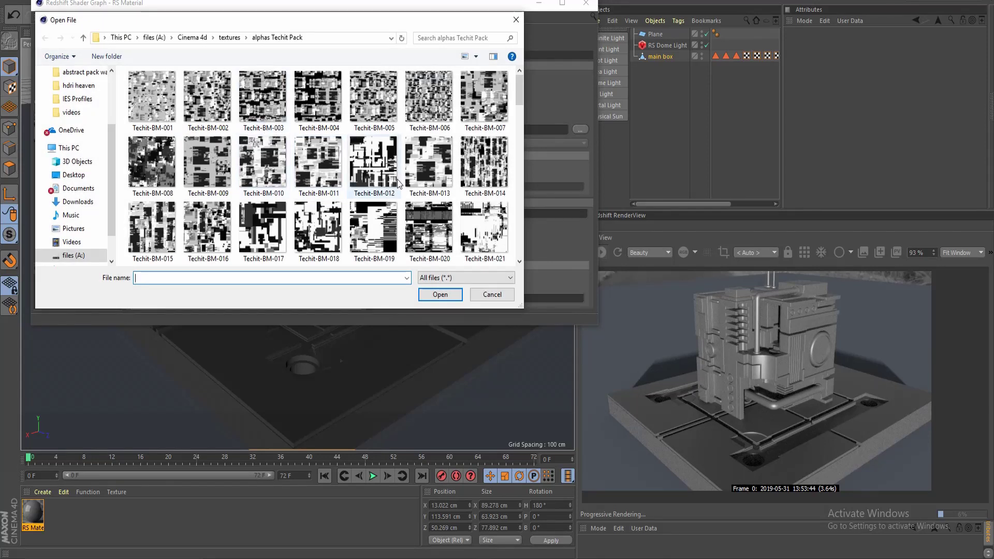
scroll(418, 118, "down", 6)
left_click(263, 99)
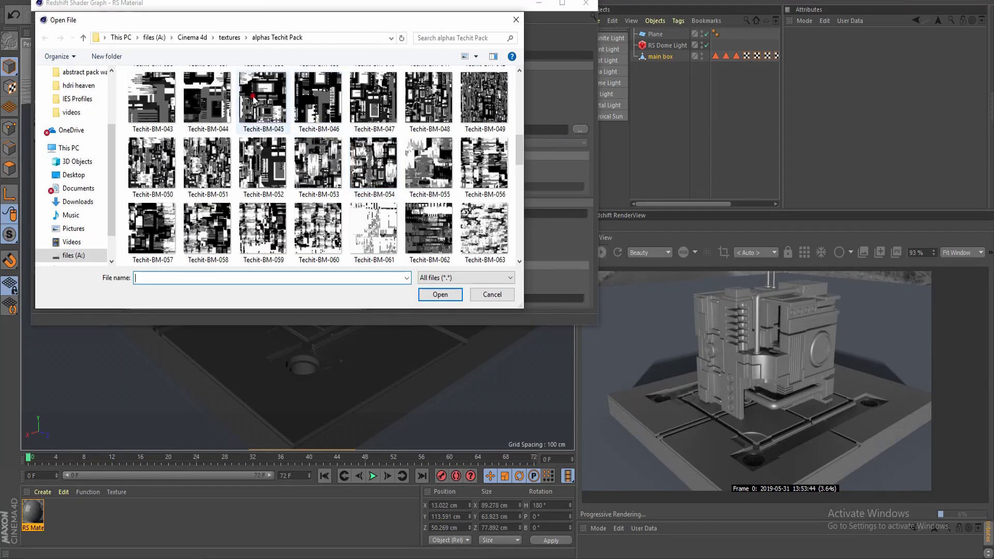
left_click(439, 294)
left_click(564, 311)
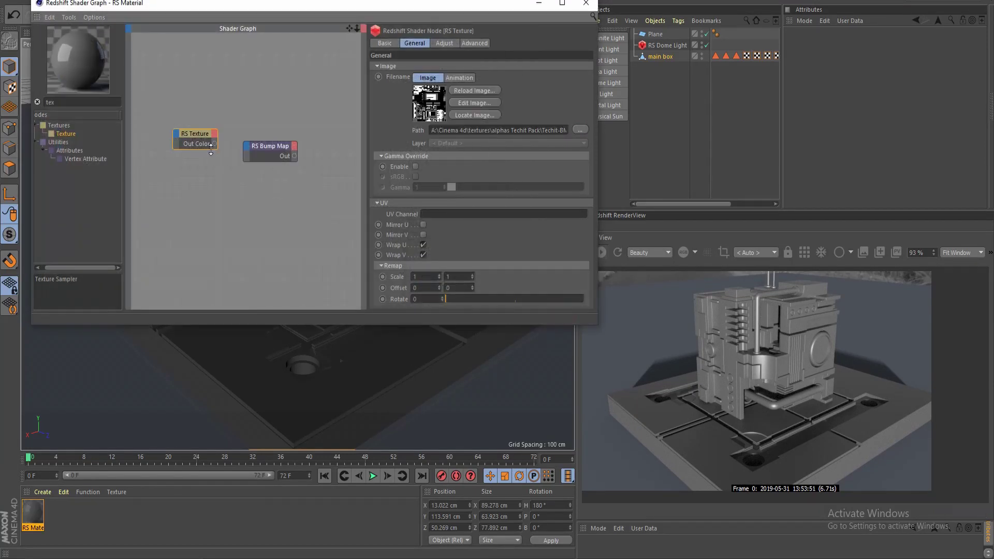
- Connect RS Texture Out Color to RS Bump Map Input, and Bump Map Out to RS Material Bump Input
left_click_drag(213, 143, 248, 144)
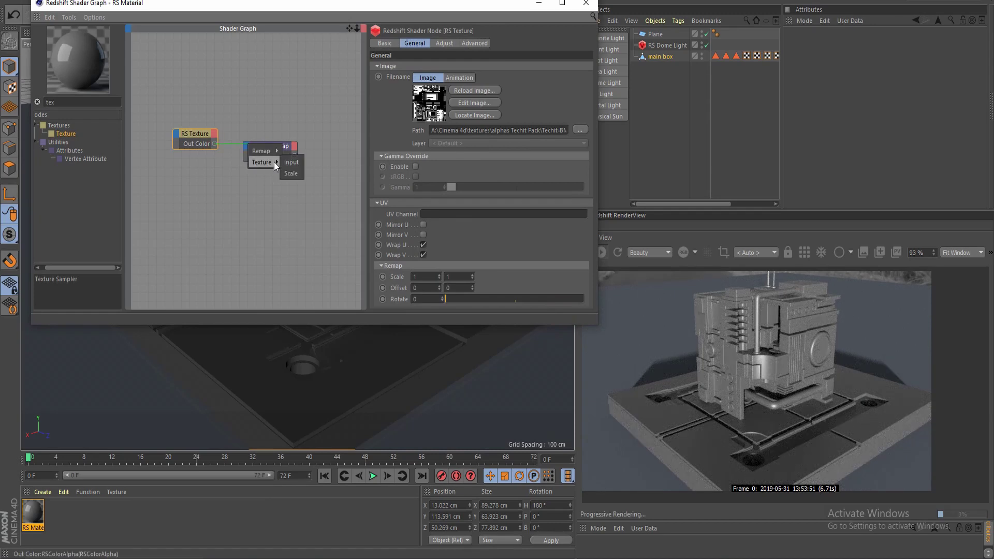
left_click(291, 162)
middle_click_drag(301, 193, 212, 189)
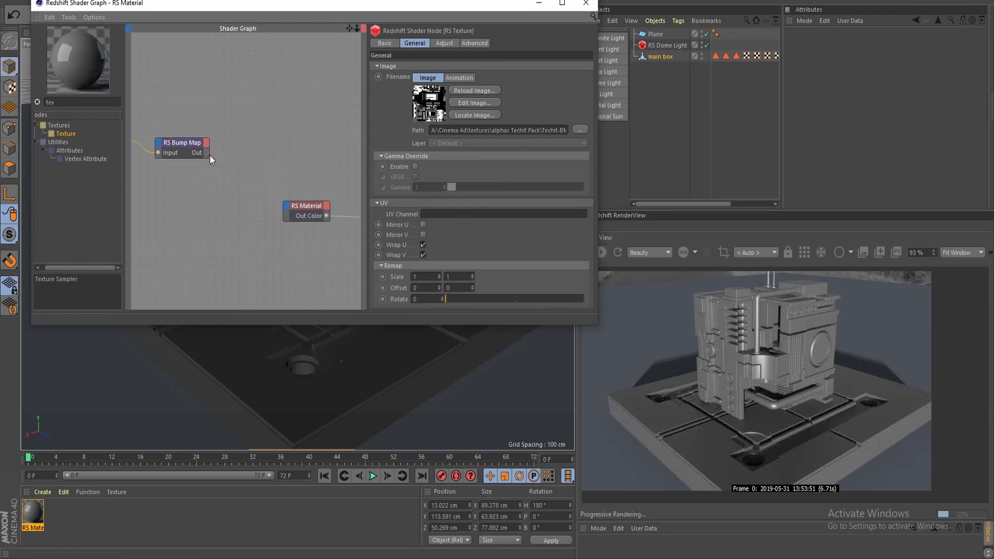
left_click_drag(206, 152, 288, 204)
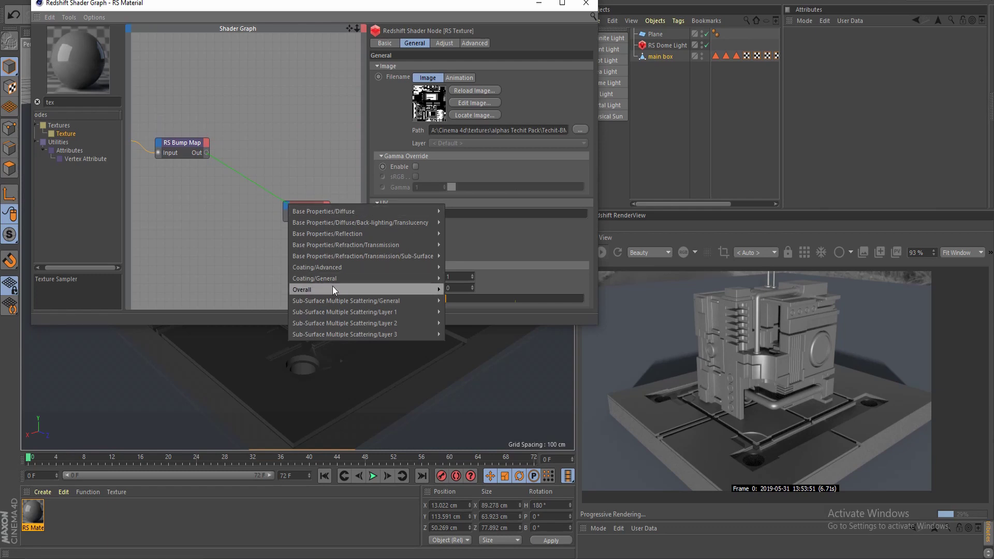
mouse_move(332, 289)
left_click(467, 326)
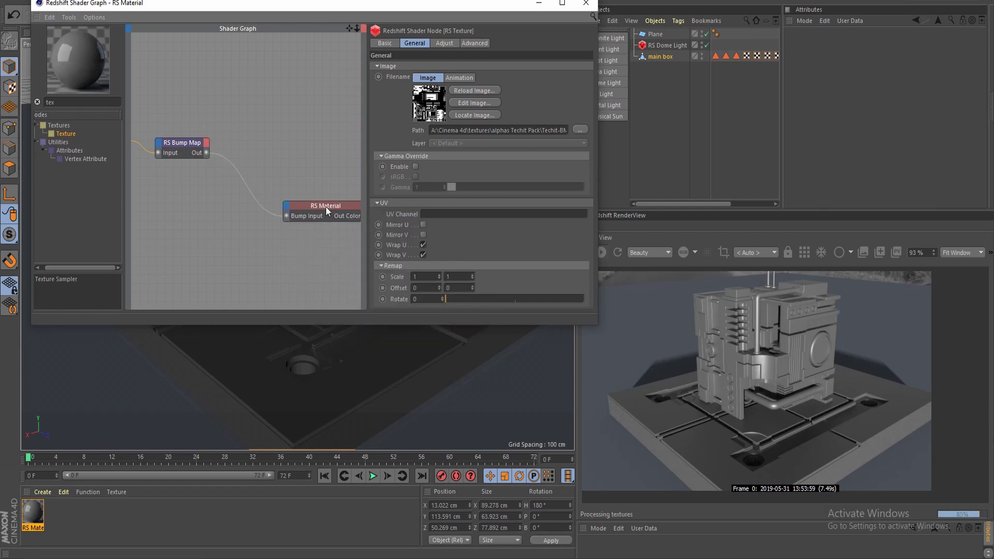
left_click_drag(325, 207, 283, 185)
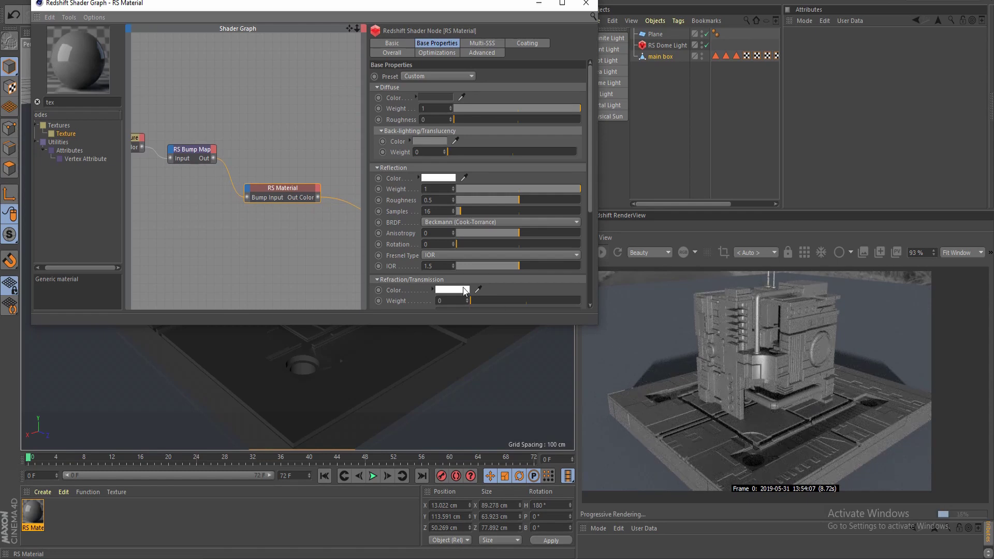
middle_click_drag(199, 145, 310, 167)
mouse_move(199, 139)
left_mouse_down()
mouse_move(310, 200)
mouse_move(229, 145)
left_mouse_up()
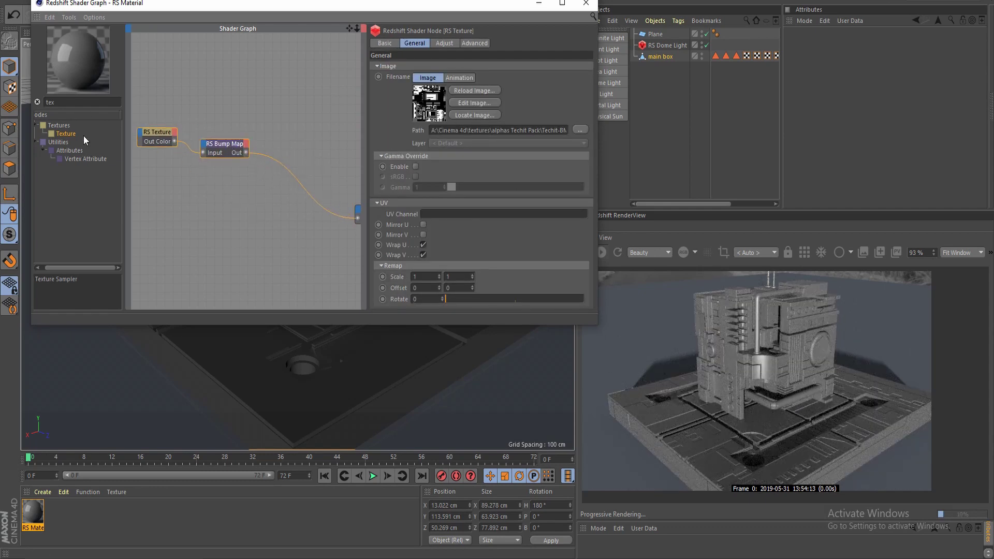
- Add an RS Bump Blender and a second RS Bump Map node from the 'bum' search
double_click(60, 102)
type("bum")
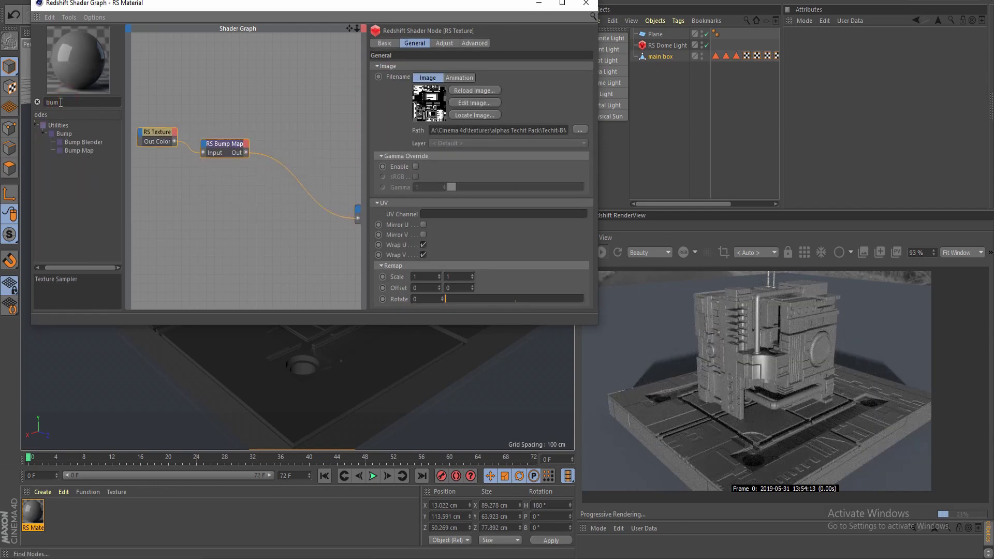
left_click_drag(88, 142, 290, 199)
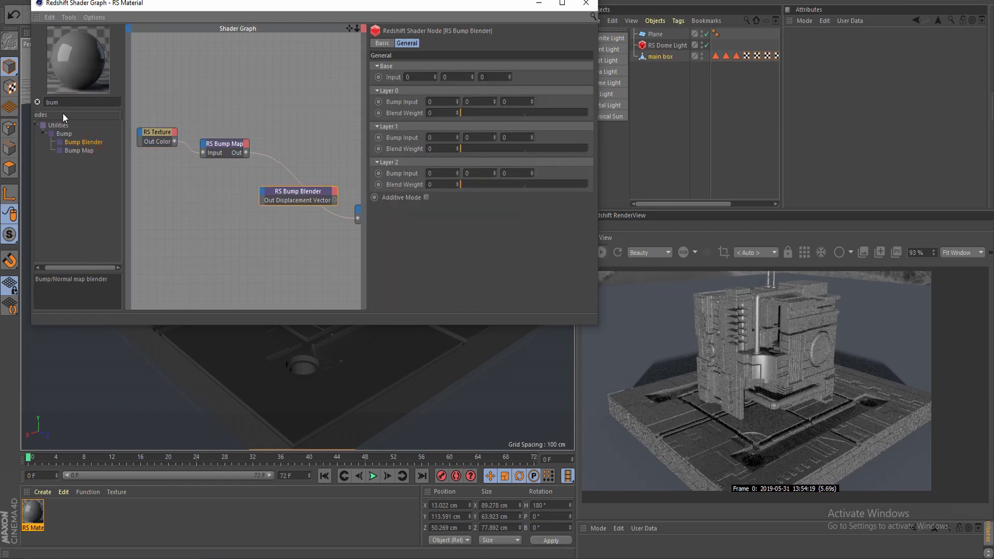
double_click(52, 102)
key("BackSpace")
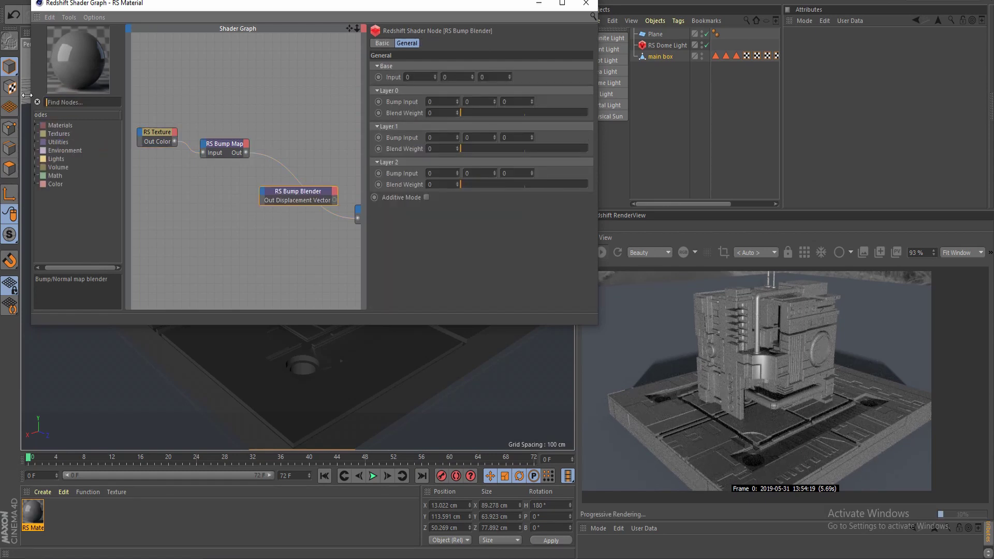
type("bum")
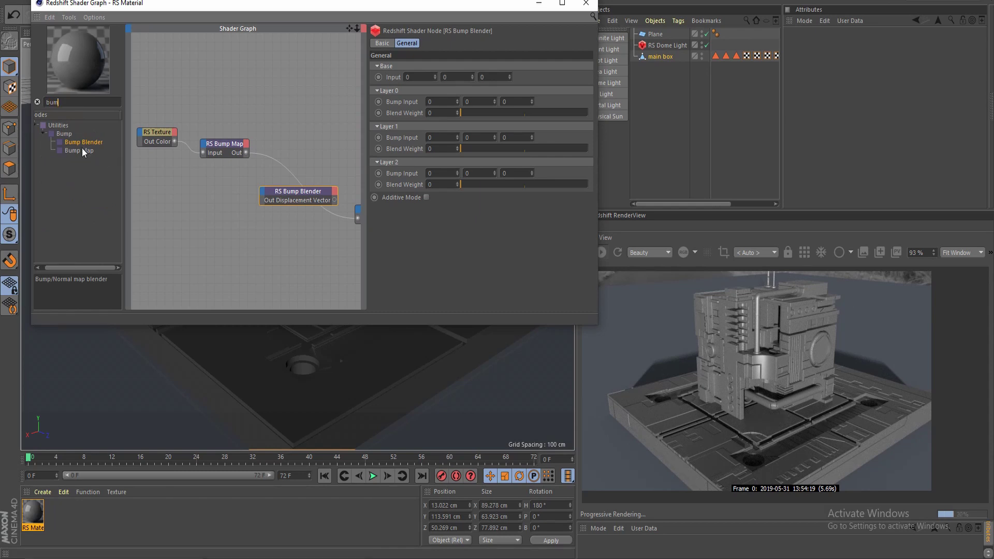
left_click_drag(82, 150, 222, 195)
- Duplicate the RS Texture below the original and browse the textures folder for its new image
left_click(161, 139)
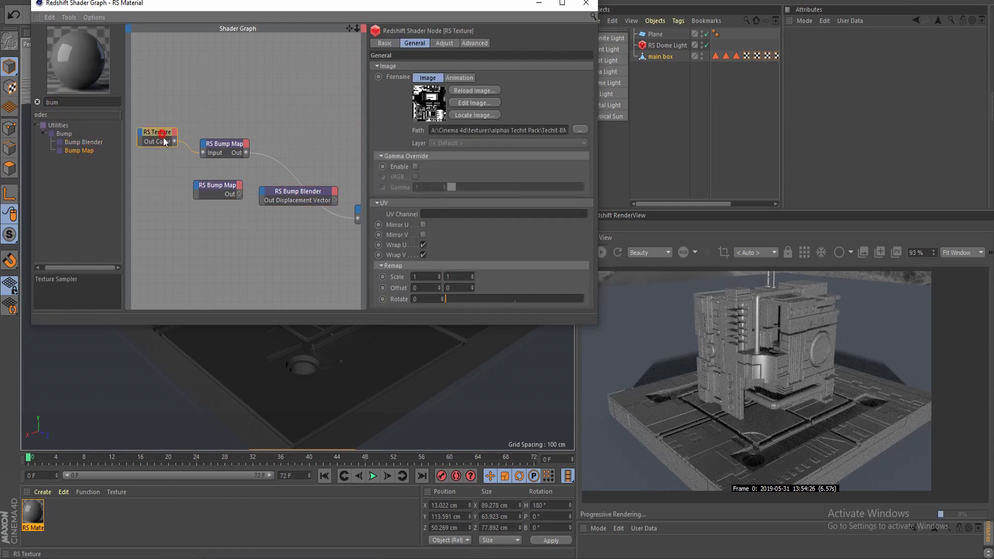
left_click_drag(163, 137, 154, 181, "ctrl")
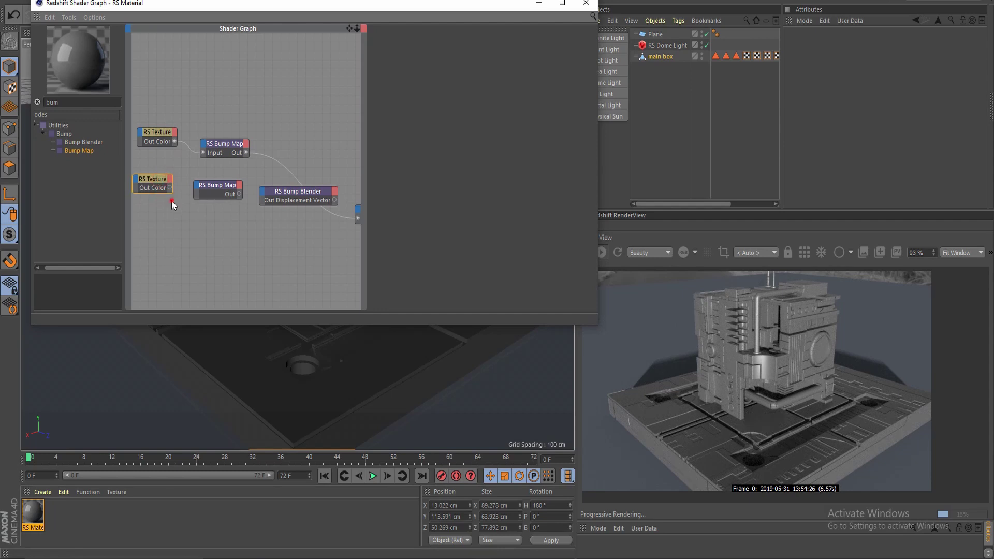
left_click(155, 187)
left_click(581, 129)
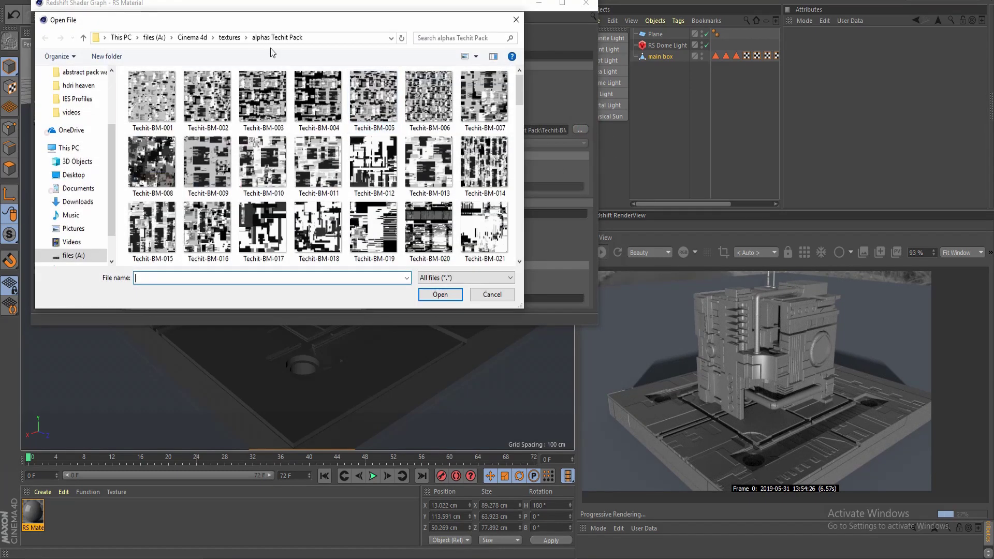
left_click(231, 38)
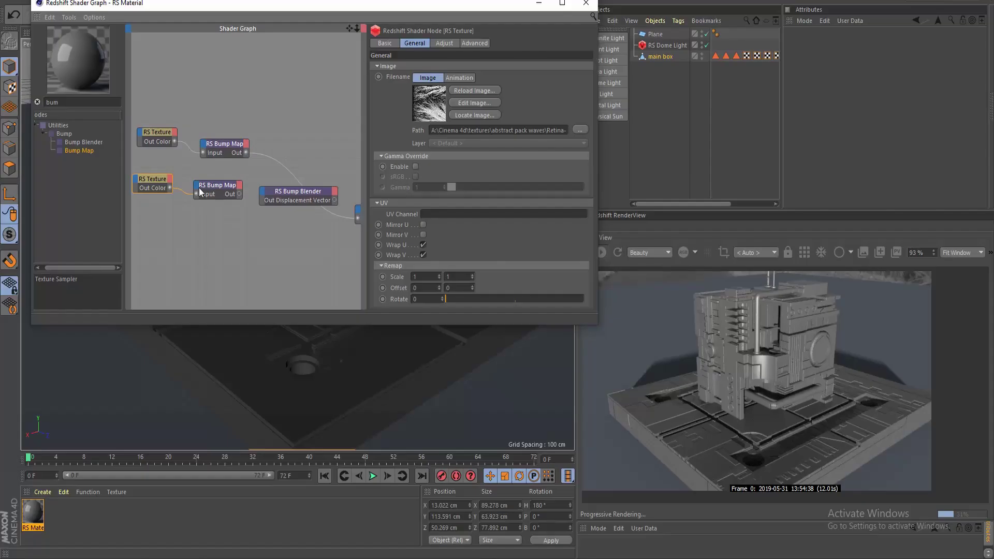
left_click(207, 189)
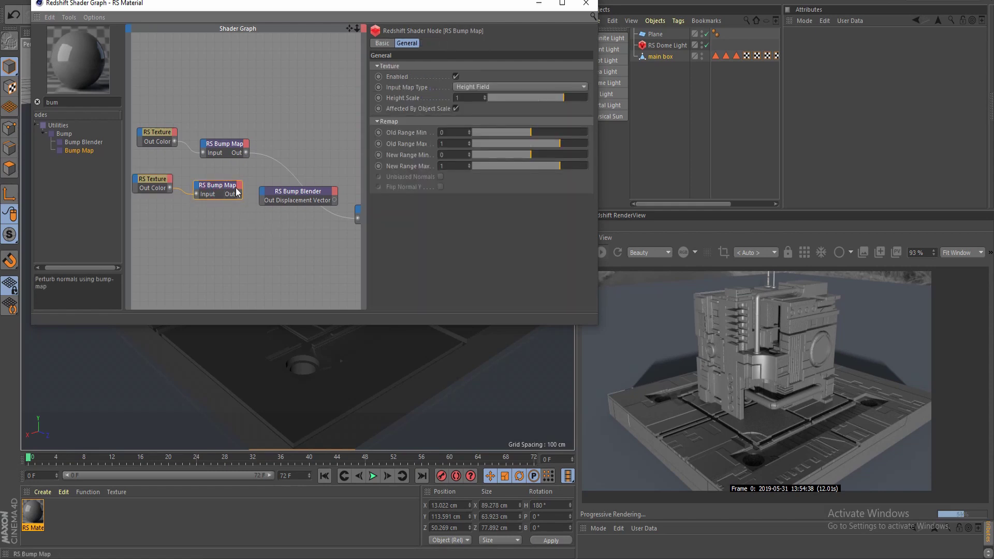
- Connect the first Bump Map to Base Input and the second to Layer 0 Bump Input
left_click_drag(258, 189, 322, 201)
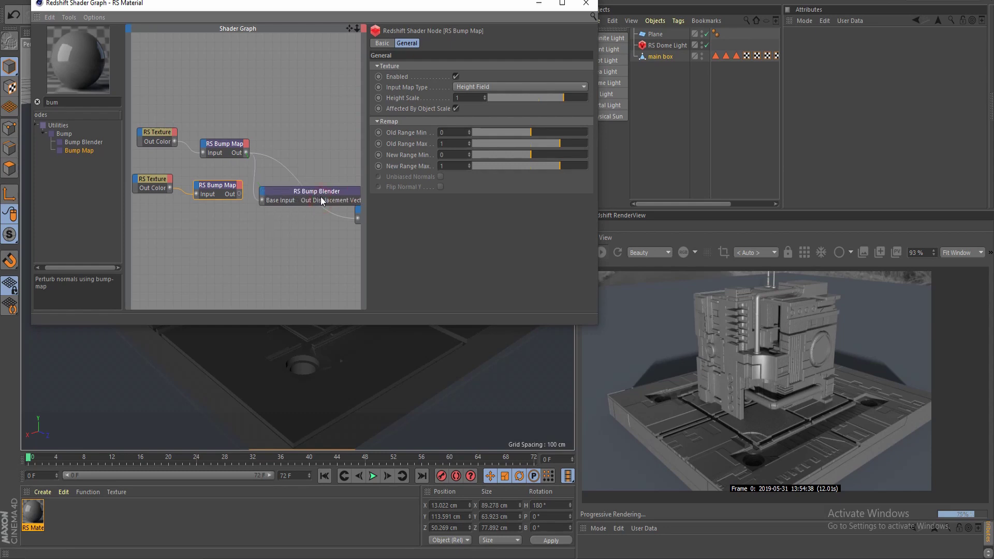
middle_click_drag(303, 232, 270, 216)
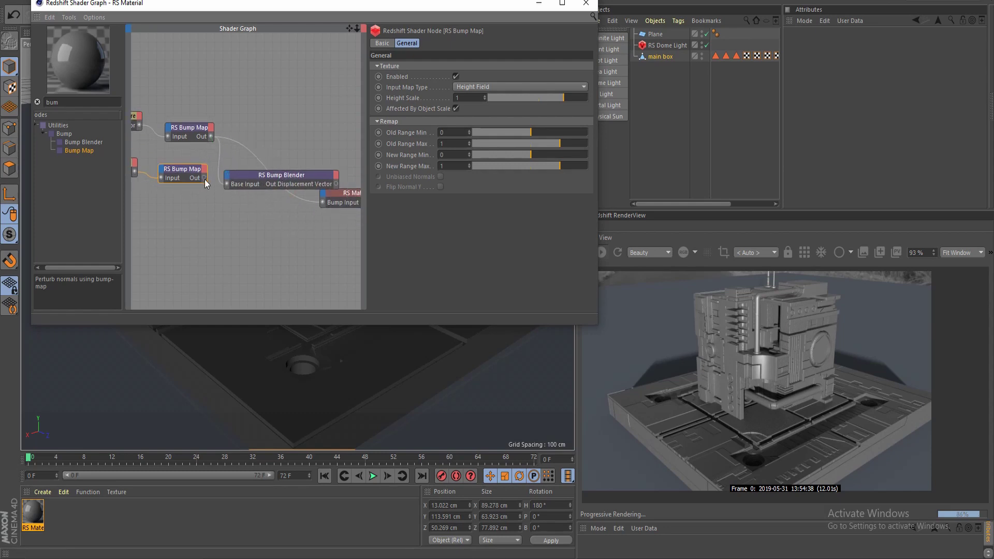
left_click_drag(204, 179, 250, 193)
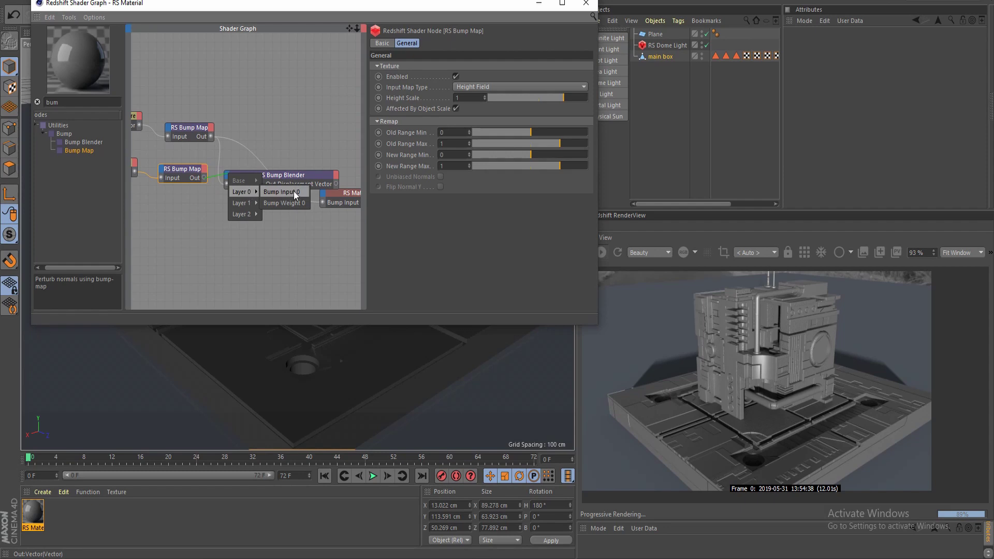
left_click_drag(293, 191, 297, 192)
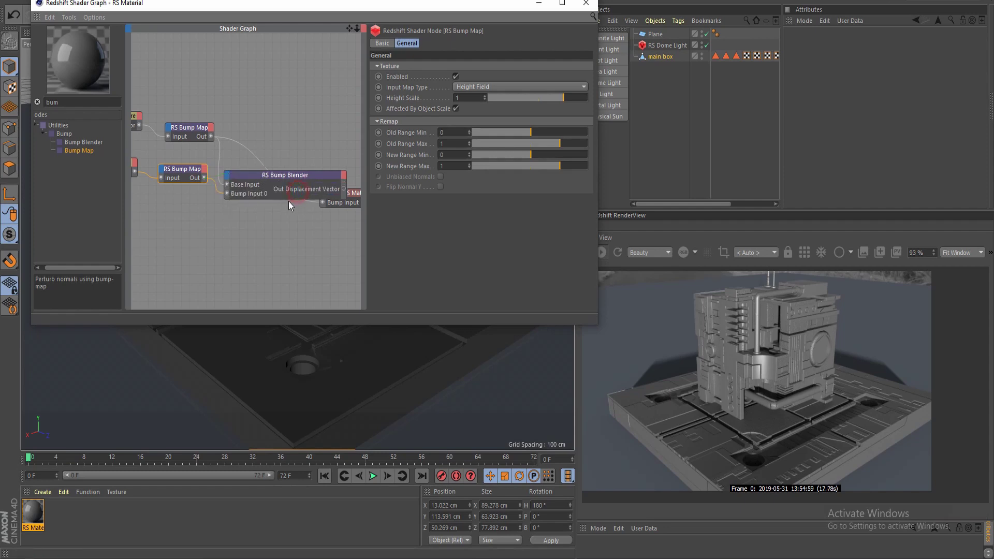
- Send the Bump Blender's Out Displacement Vector into the RS Material's Bump Input
middle_click_drag(320, 227, 224, 188)
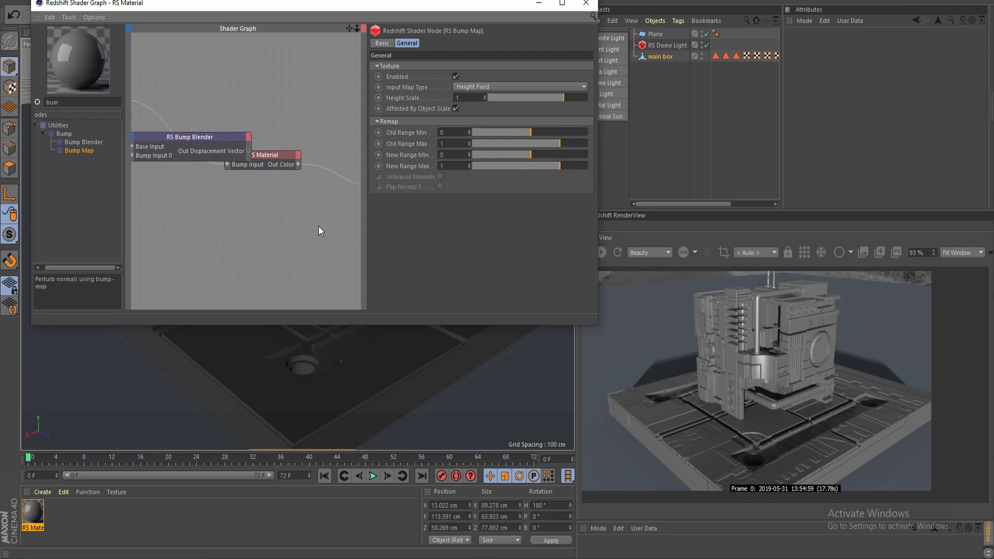
left_click_drag(268, 155, 317, 158)
left_click_drag(248, 150, 275, 166)
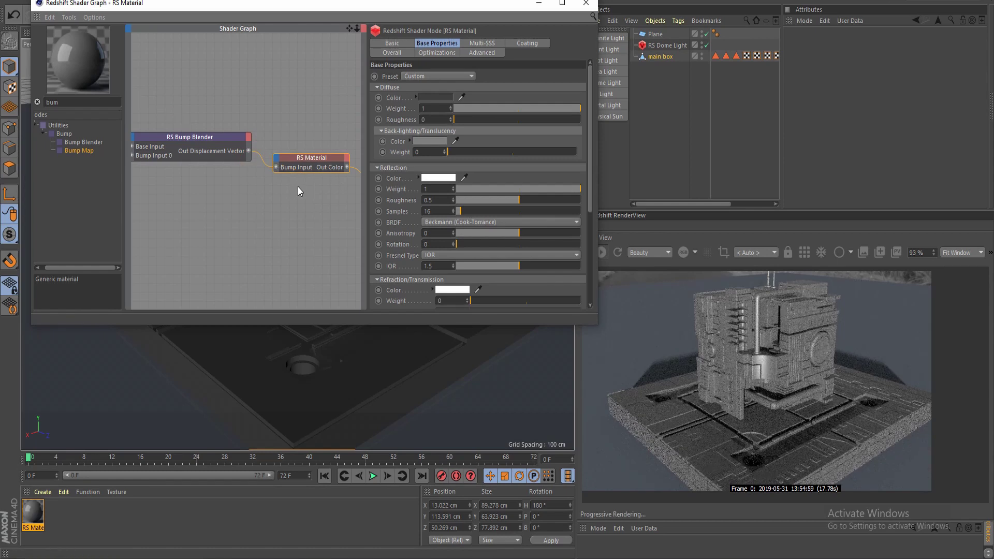
middle_click_drag(167, 150, 219, 186)
left_click(219, 185)
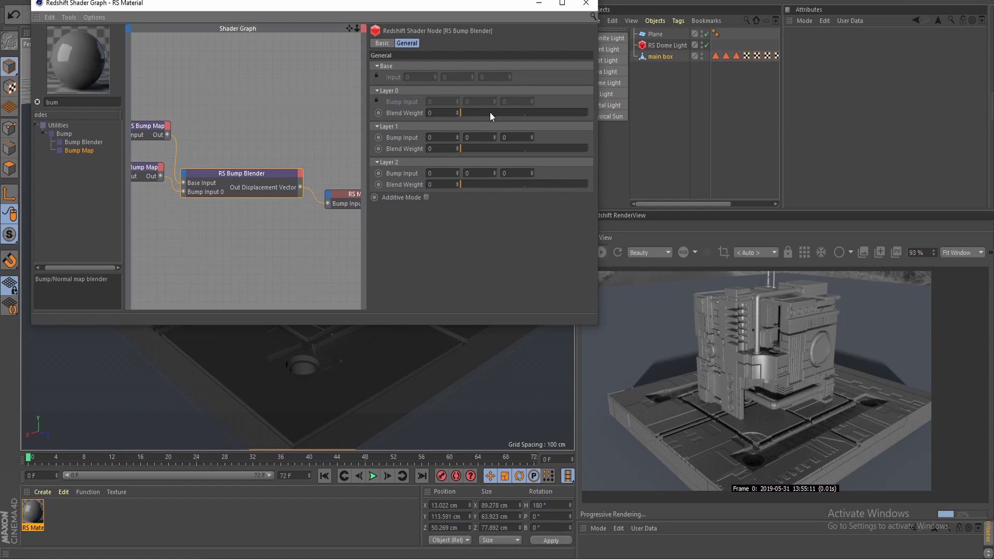
- Drag the RS Bump Blender's Layer 0 Blend Weight slider in the General tab
left_click_drag(489, 111, 526, 143)
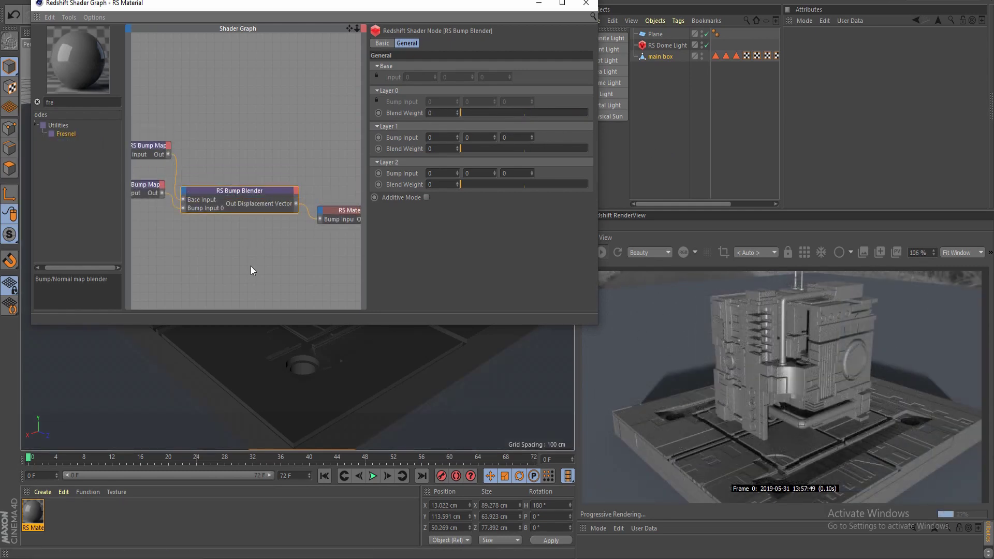
scroll(235, 222, "down", 4)
scroll(232, 233, "up", 5)
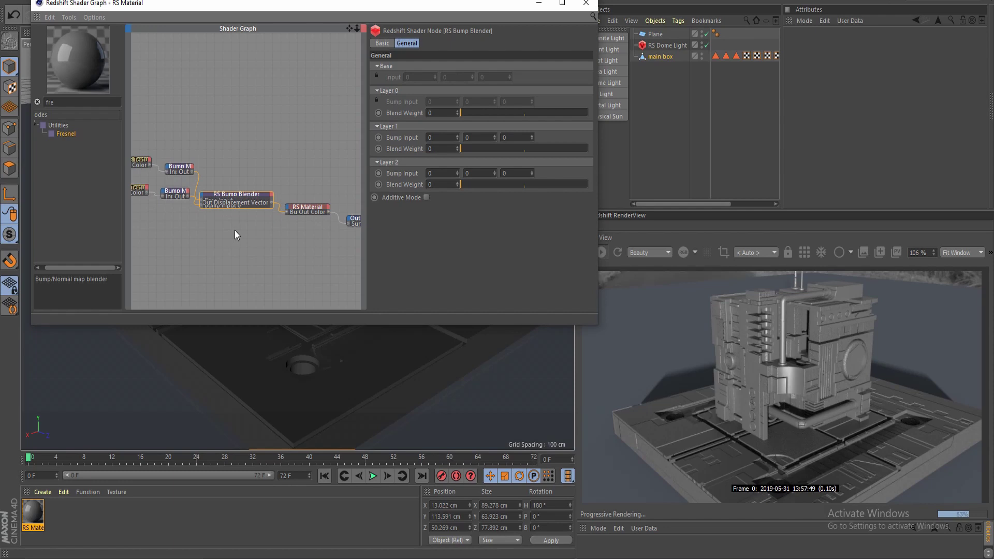
scroll(267, 236, "down", 2)
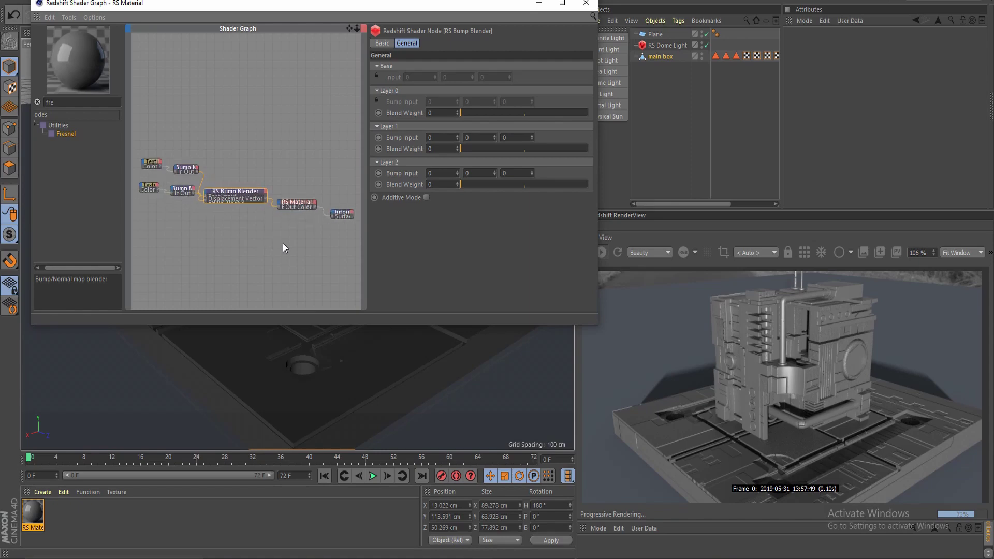